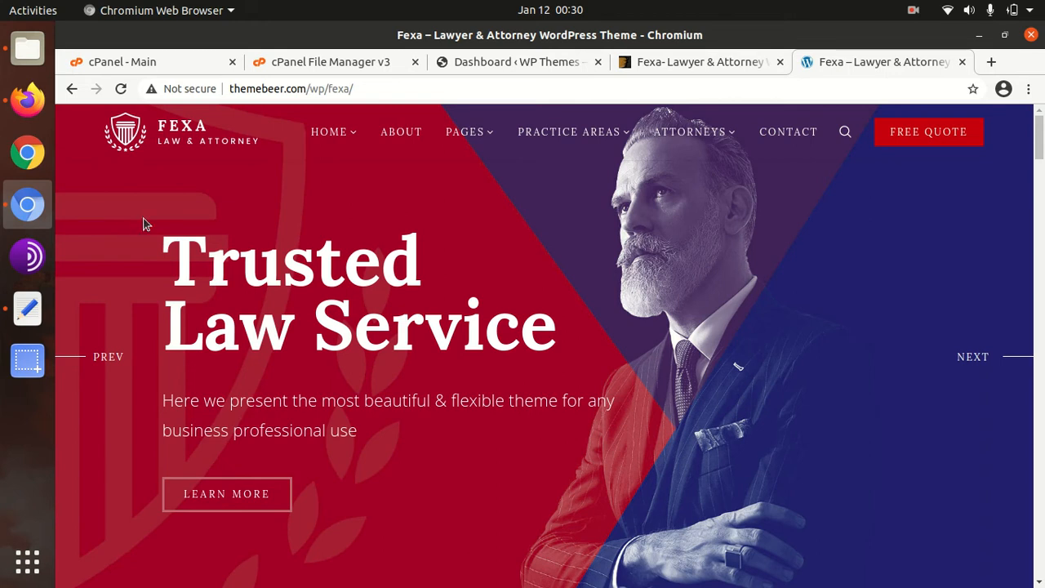
Switch to the Fexa theme's ThemeForest listing and highlight its last update date in the item details.
scroll(490, 253, "down", 3)
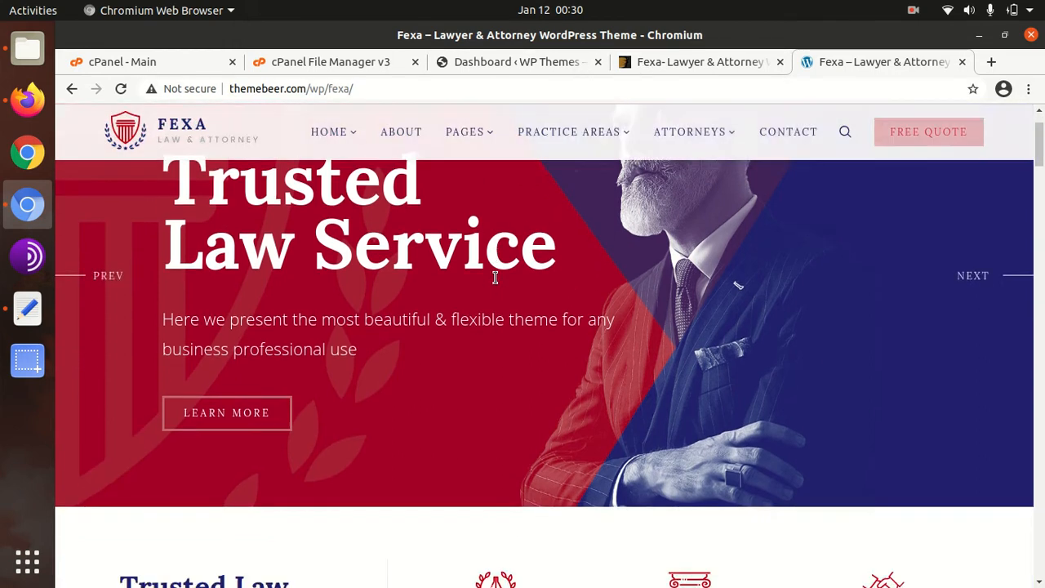
scroll(495, 283, "up", 3)
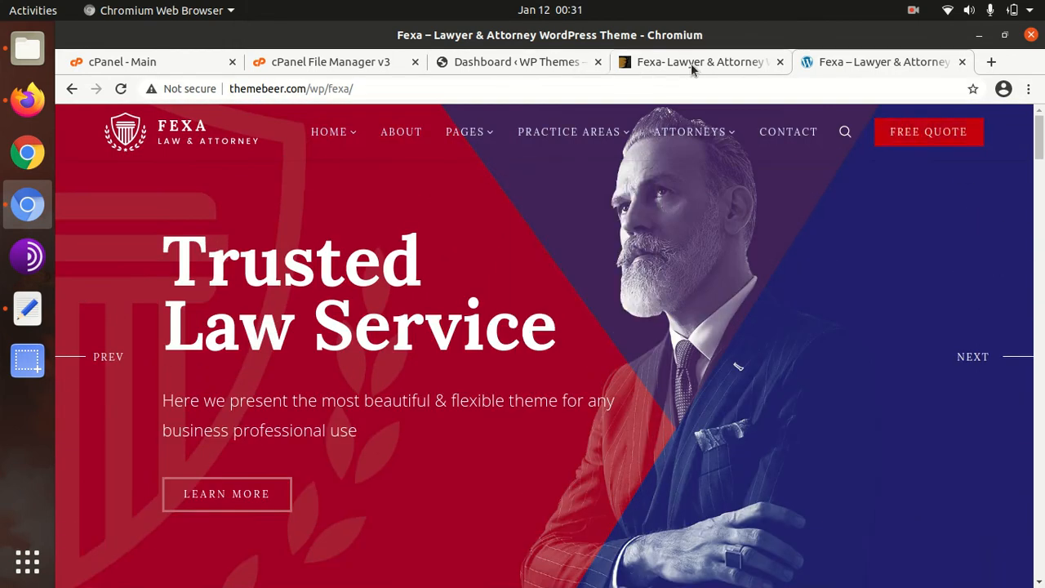
left_click(691, 64)
scroll(401, 369, "up", 3)
scroll(434, 389, "down", 5)
scroll(466, 401, "down", 1)
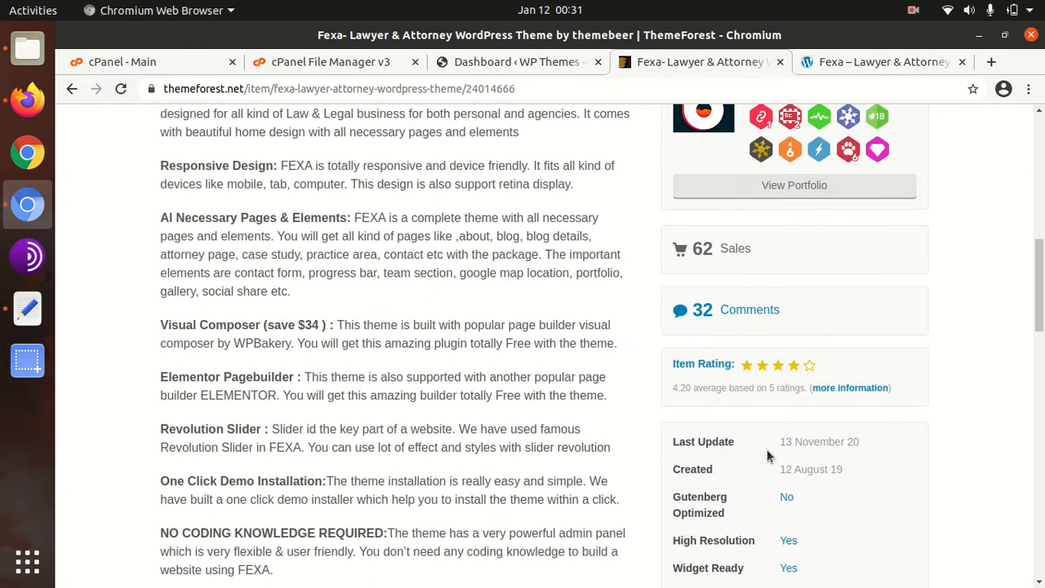
left_click_drag(773, 443, 866, 446)
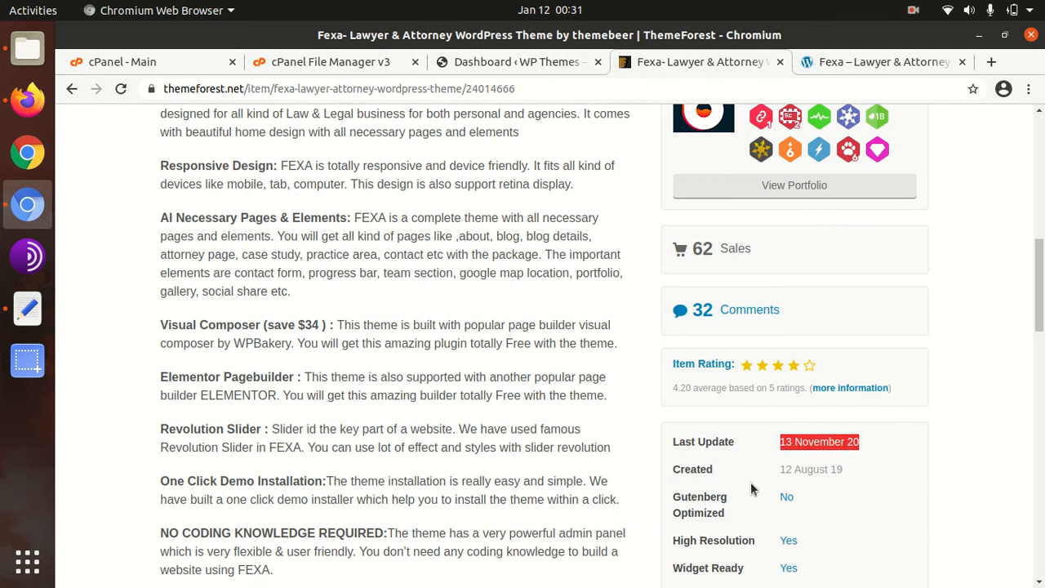
Highlight the theme author's name on the ThemeForest listing.
scroll(753, 481, "up", 4)
left_click_drag(822, 411, 756, 407)
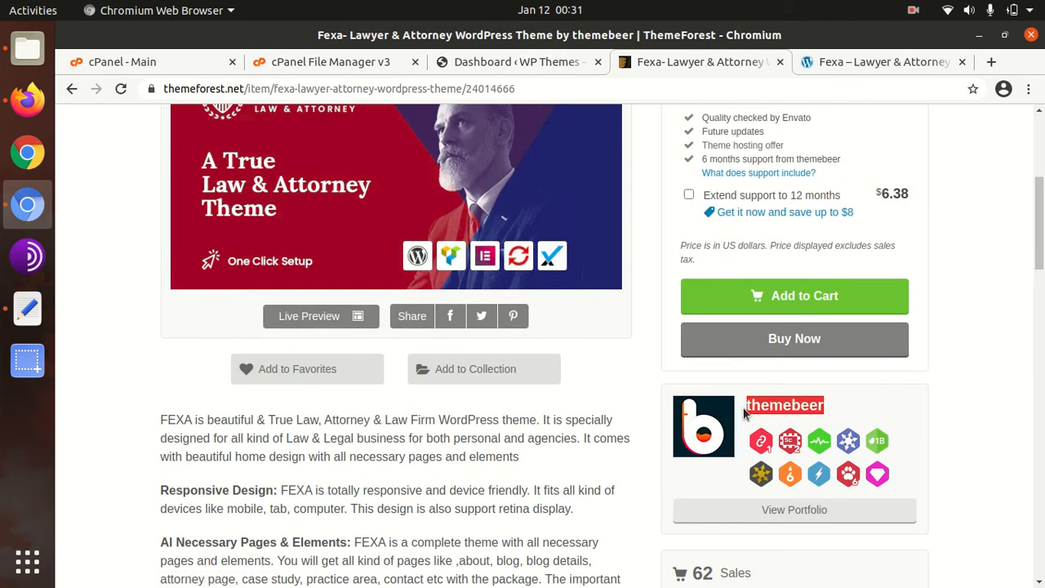
scroll(649, 430, "up", 1)
Review the theme's feature description on the listing, from Responsive Design through lifetime updates.
scroll(660, 439, "down", 2)
scroll(621, 439, "down", 1)
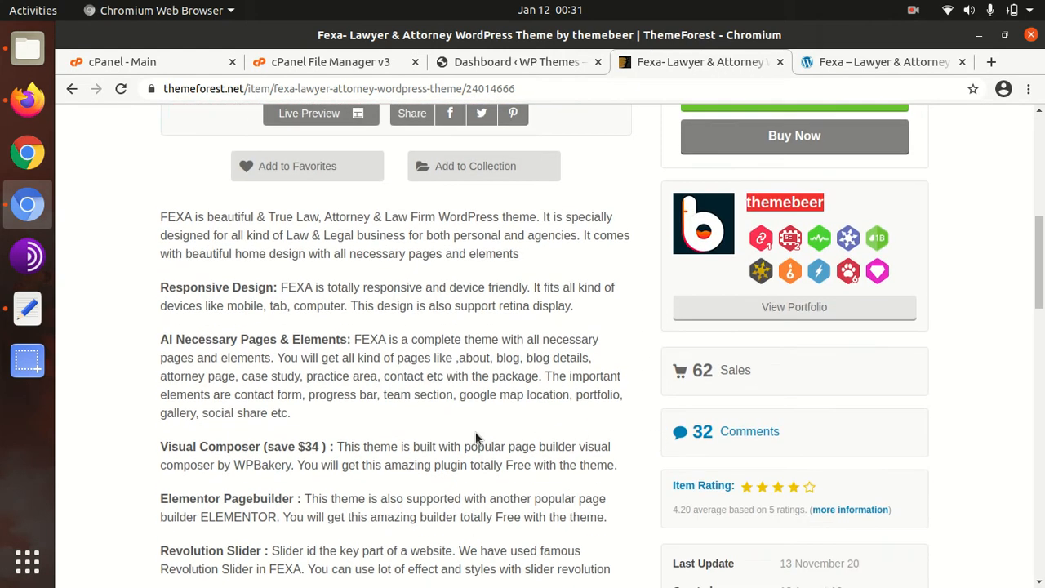
scroll(478, 438, "down", 3)
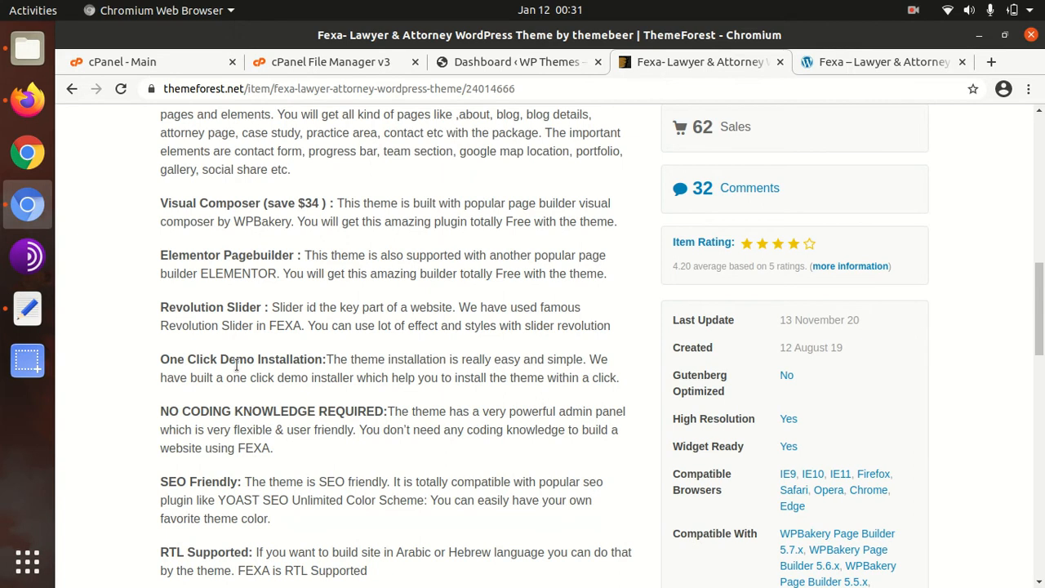
scroll(237, 365, "down", 4)
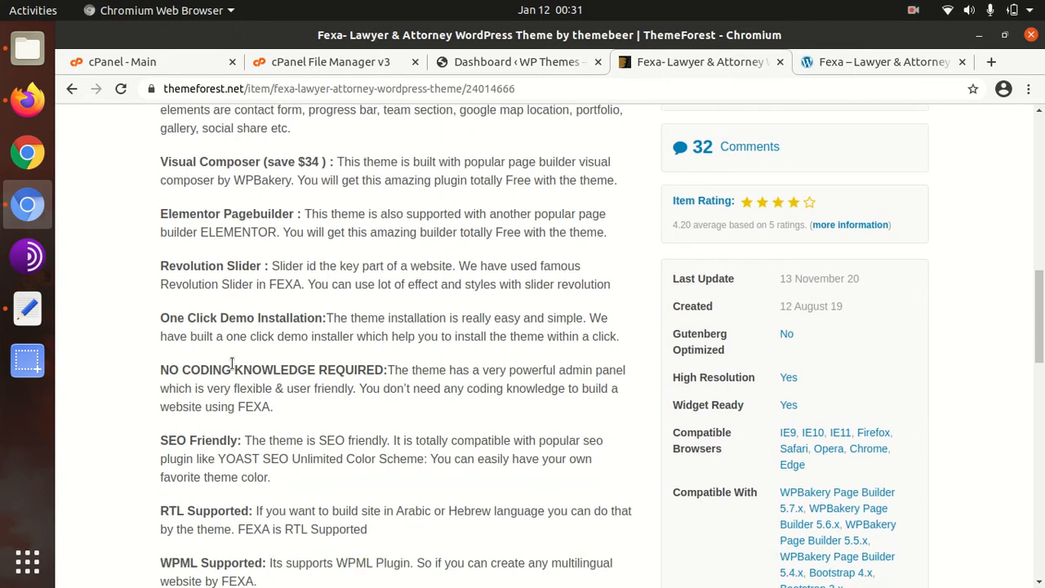
scroll(234, 367, "down", 3)
scroll(240, 368, "up", 1)
scroll(245, 396, "up", 5)
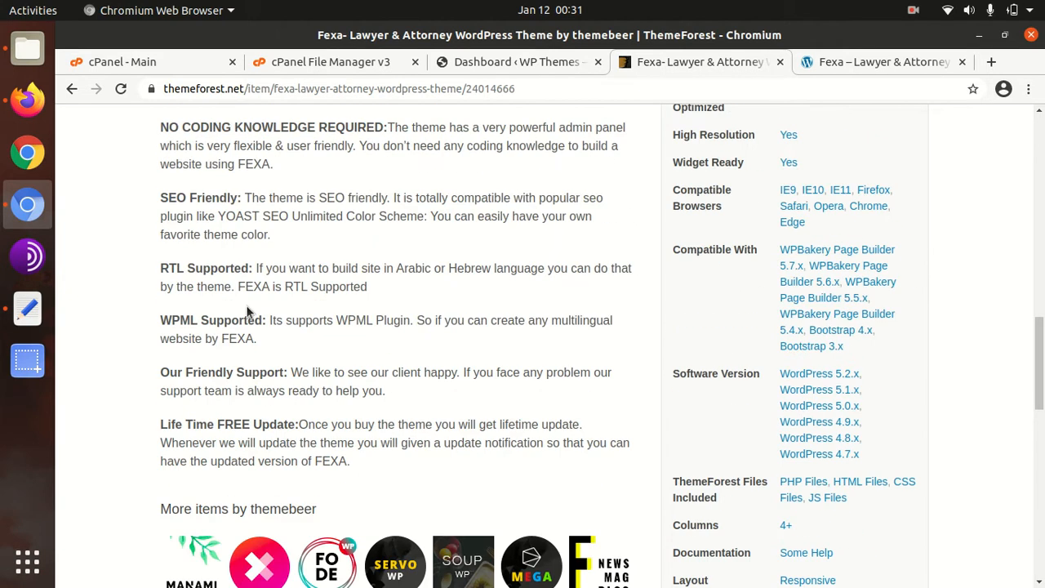
scroll(312, 278, "up", 3)
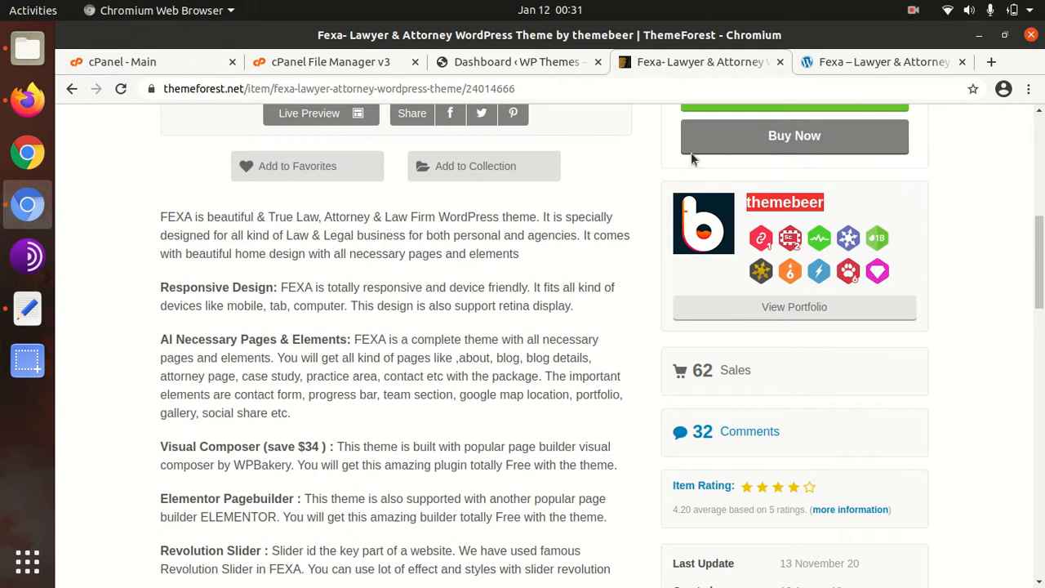
Return to the Fexa live demo homepage and advance the hero slider to the next slide.
left_click(841, 66)
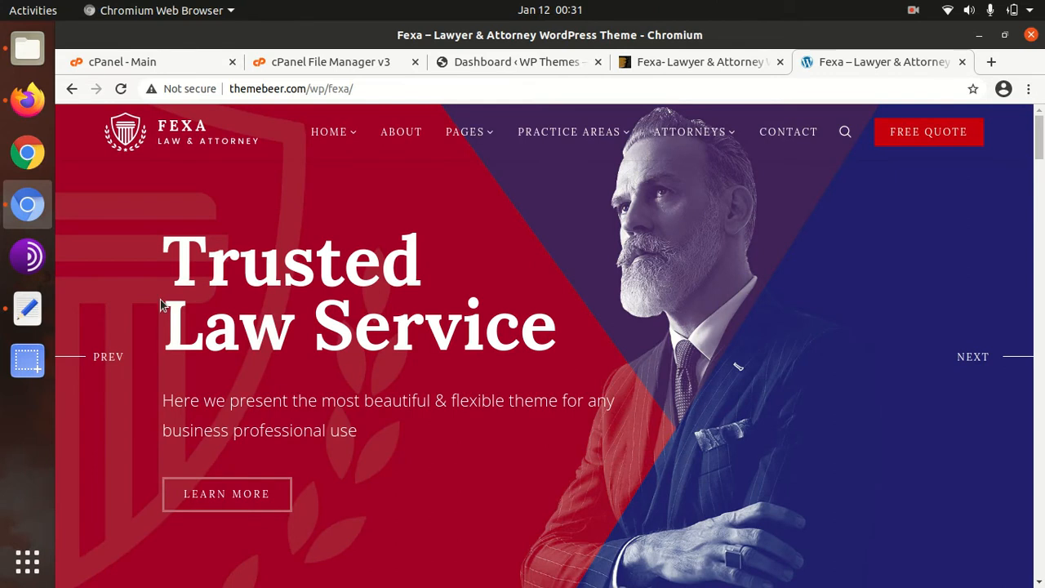
mouse_move(330, 155)
scroll(798, 268, "down", 2)
scroll(798, 268, "up", 2)
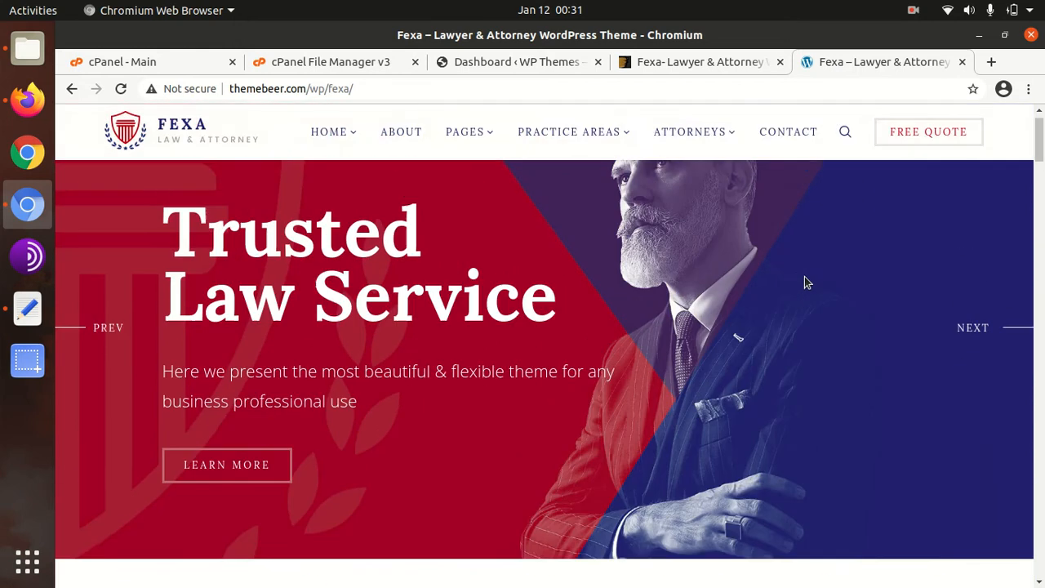
left_click(987, 362)
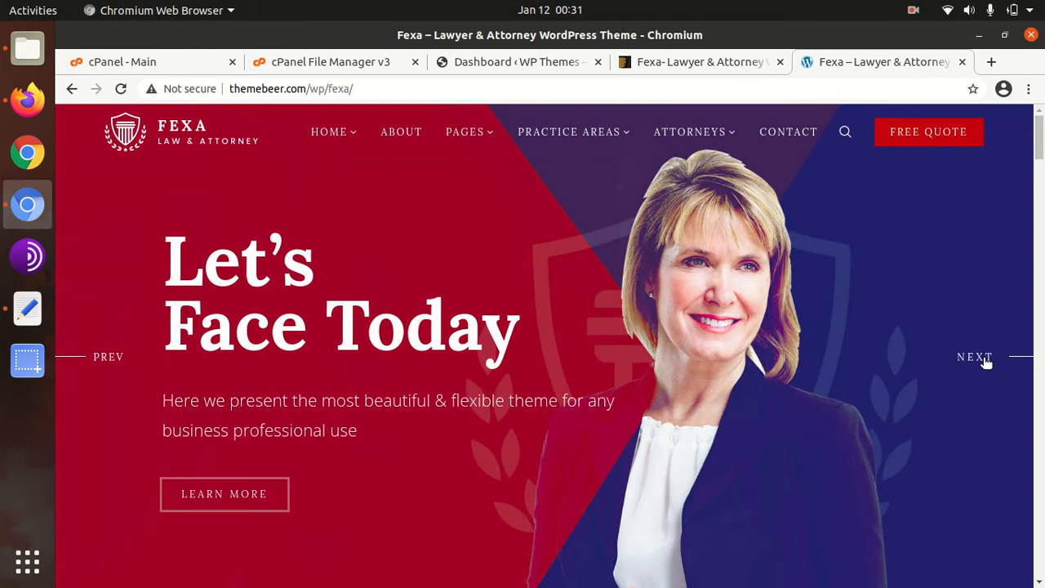
Examine the demo homepage's service highlights, chairman message, practice areas and case studies sections.
scroll(865, 367, "down", 5)
scroll(864, 366, "down", 1)
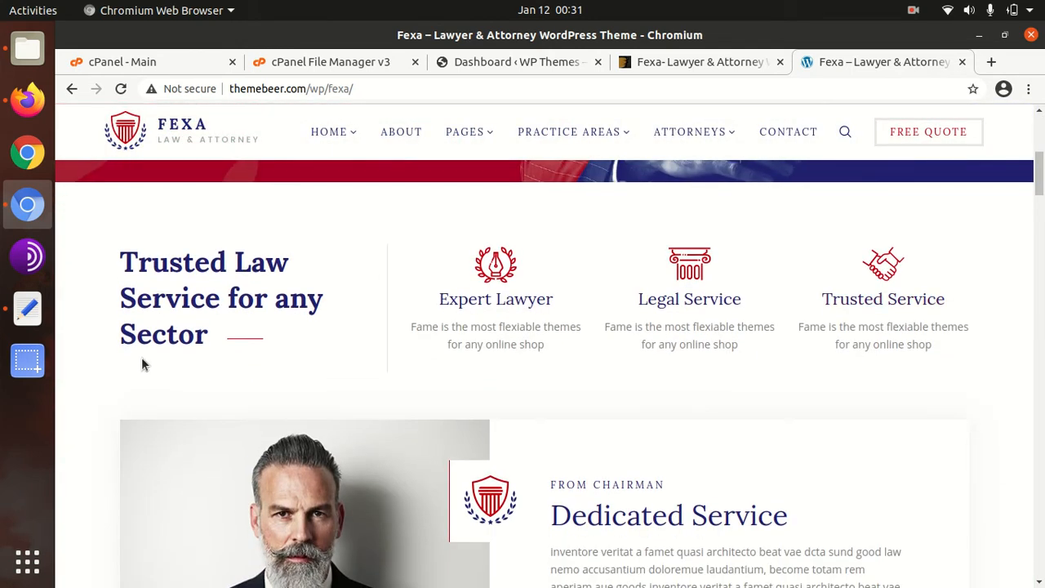
scroll(819, 289, "down", 1)
scroll(221, 327, "up", 1)
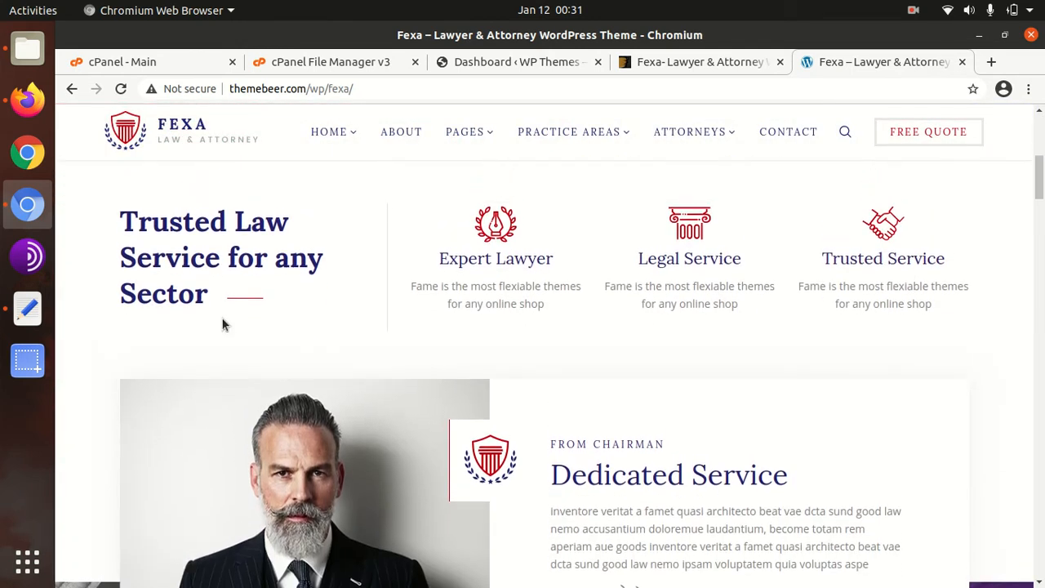
scroll(349, 308, "down", 2)
scroll(376, 306, "down", 2)
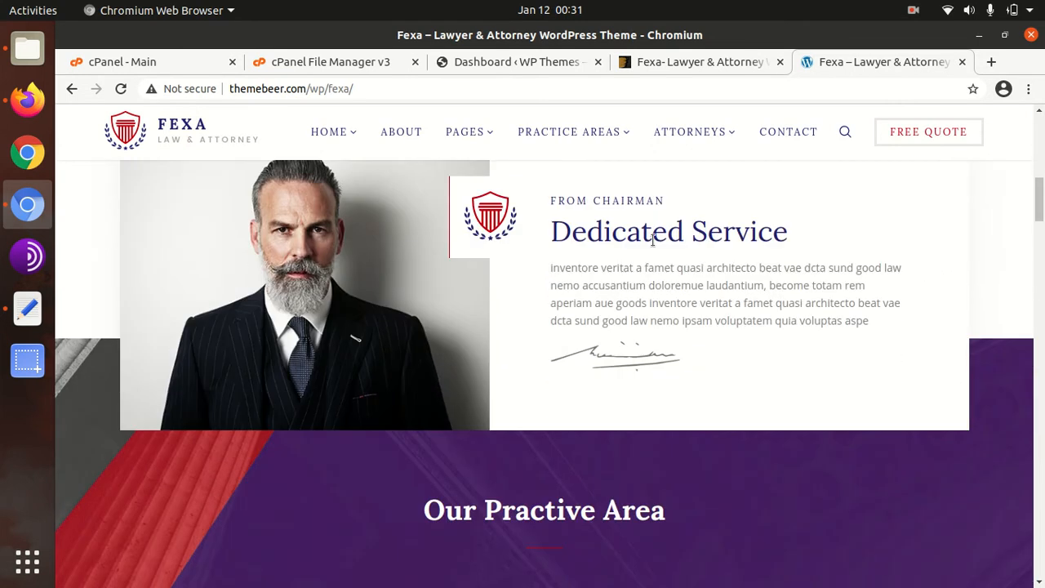
scroll(566, 264, "down", 5)
scroll(286, 315, "up", 3)
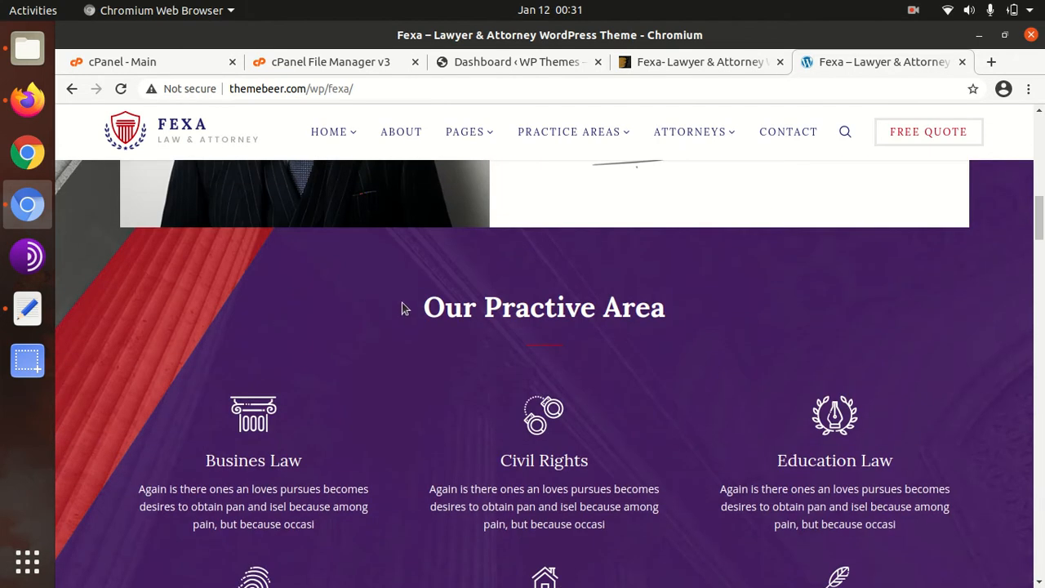
scroll(672, 308, "down", 10)
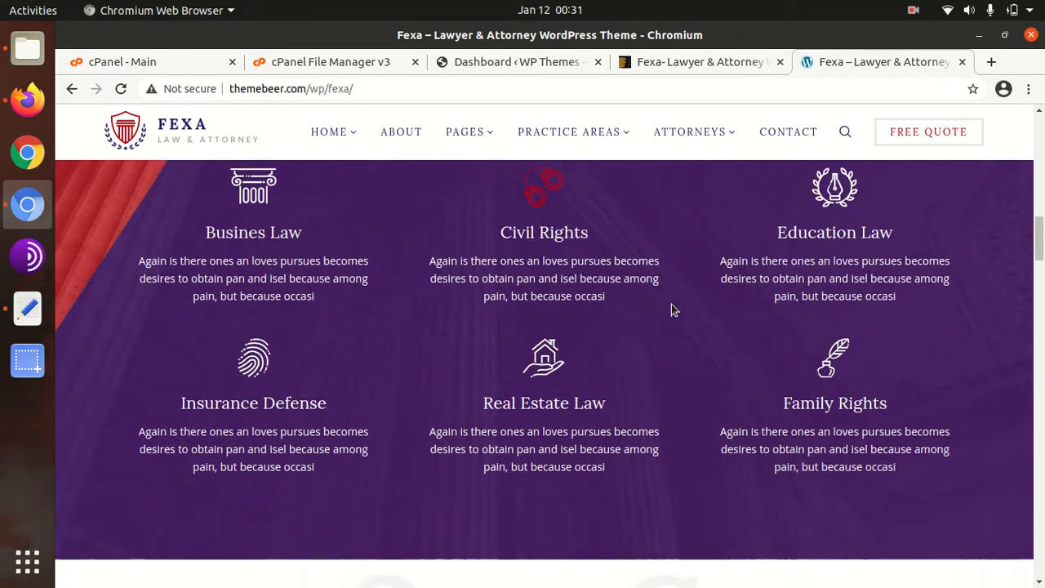
scroll(376, 275, "down", 3)
scroll(389, 282, "up", 4)
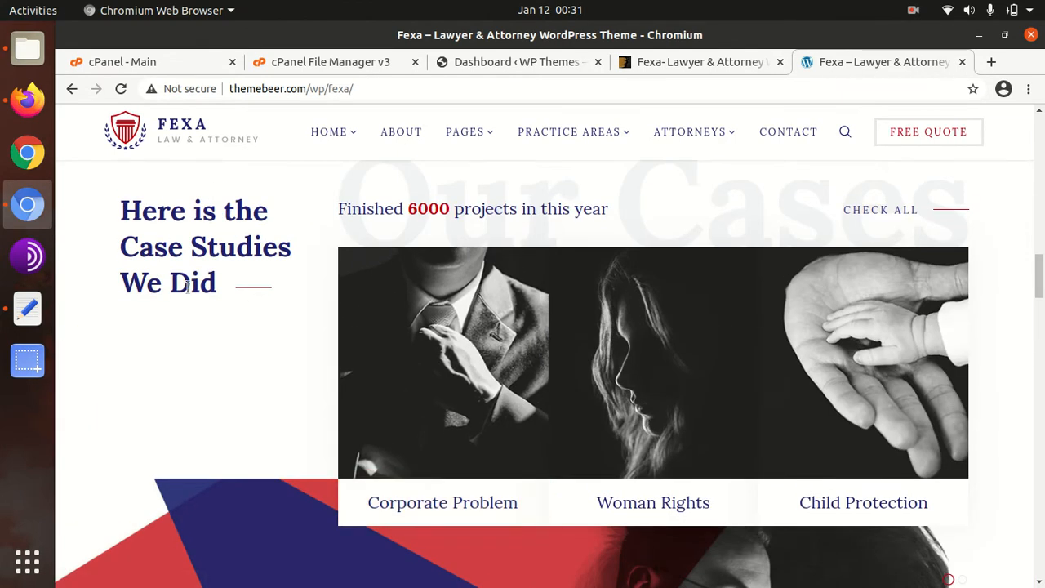
Examine the rest of the demo homepage: facts, attorneys, contact form, client logos, recent news and footer.
scroll(241, 294, "down", 5)
scroll(352, 313, "down", 5)
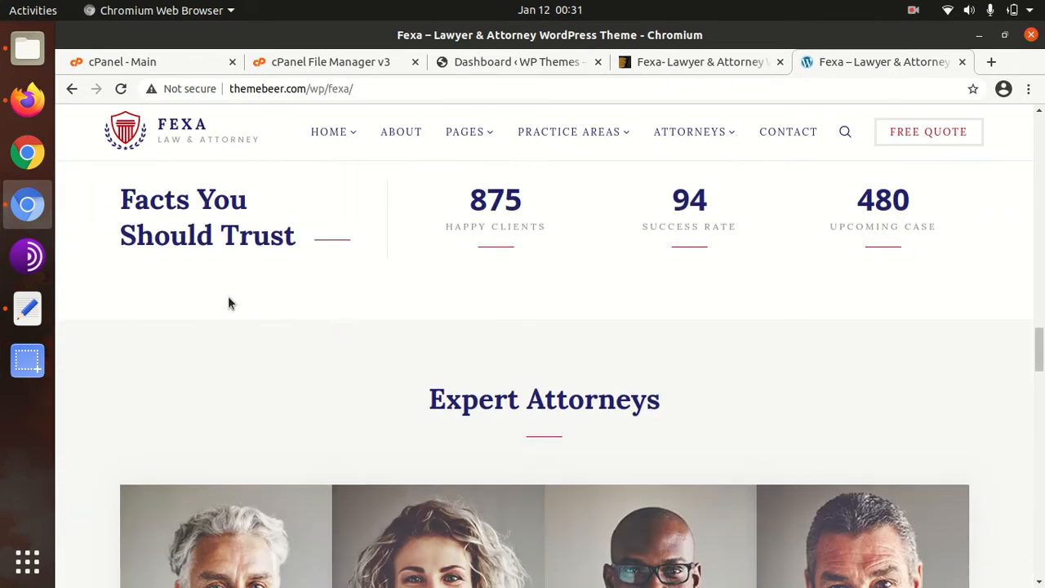
scroll(303, 252, "down", 2)
scroll(283, 263, "down", 2)
scroll(283, 266, "down", 8)
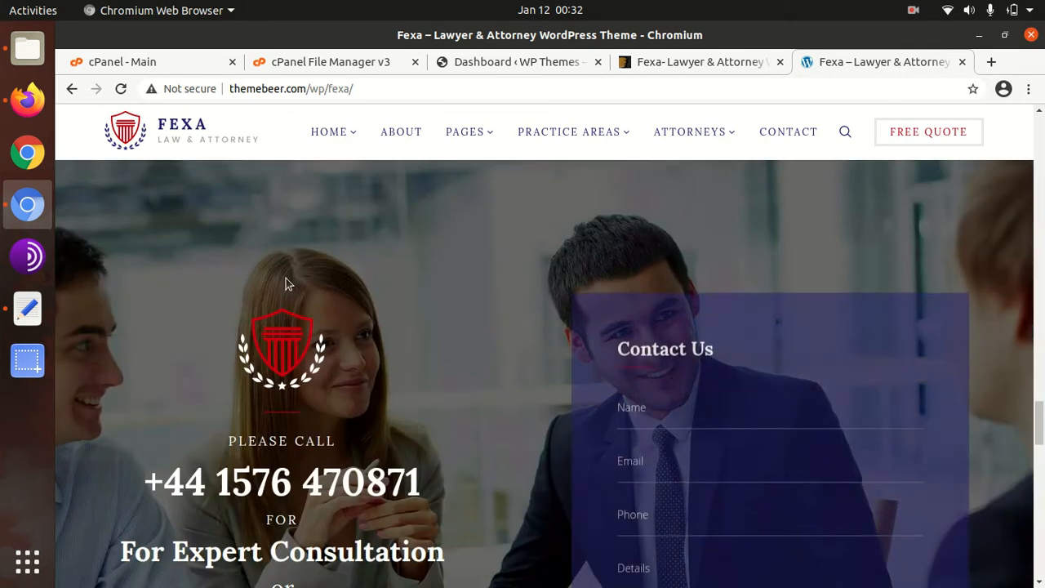
scroll(490, 281, "up", 3)
scroll(596, 285, "down", 4)
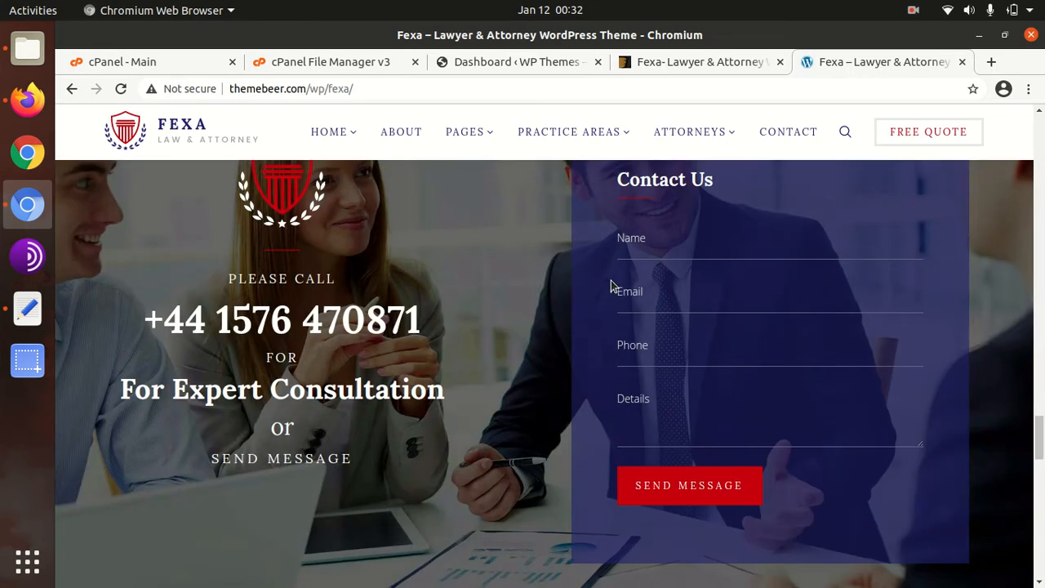
scroll(667, 275, "down", 6)
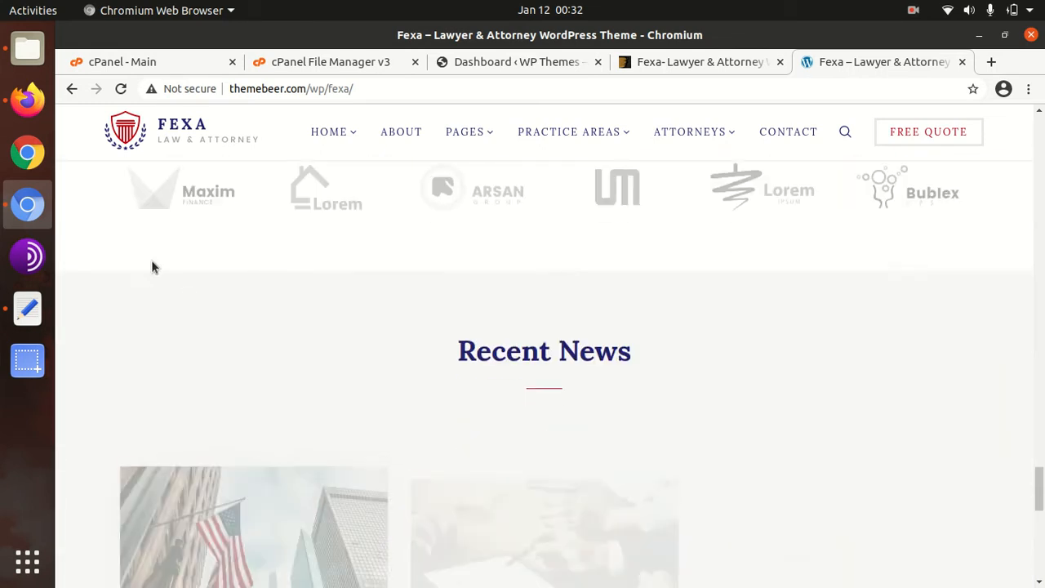
scroll(438, 289, "down", 3)
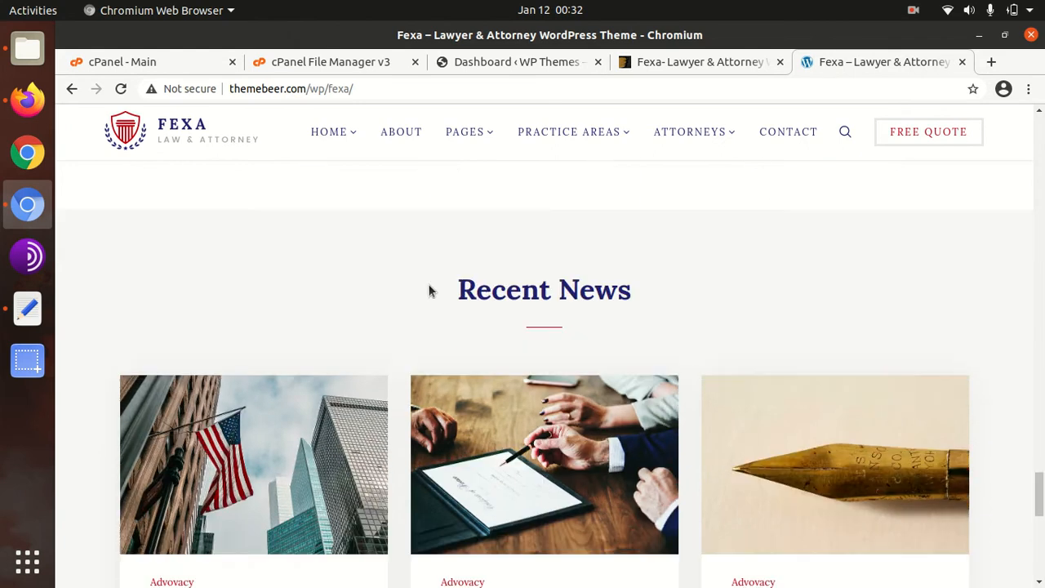
scroll(469, 250, "down", 8)
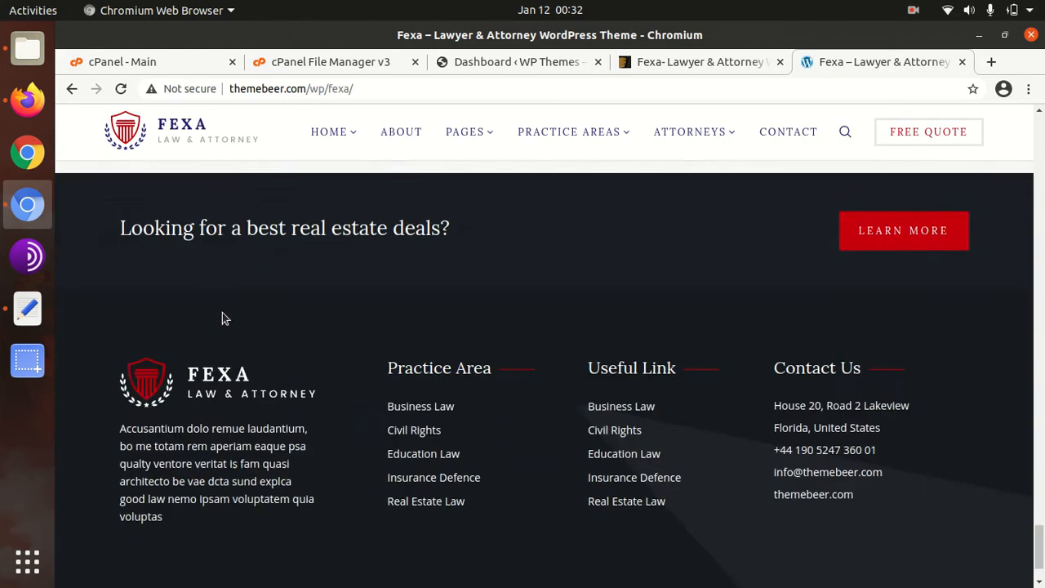
scroll(578, 382, "up", 5)
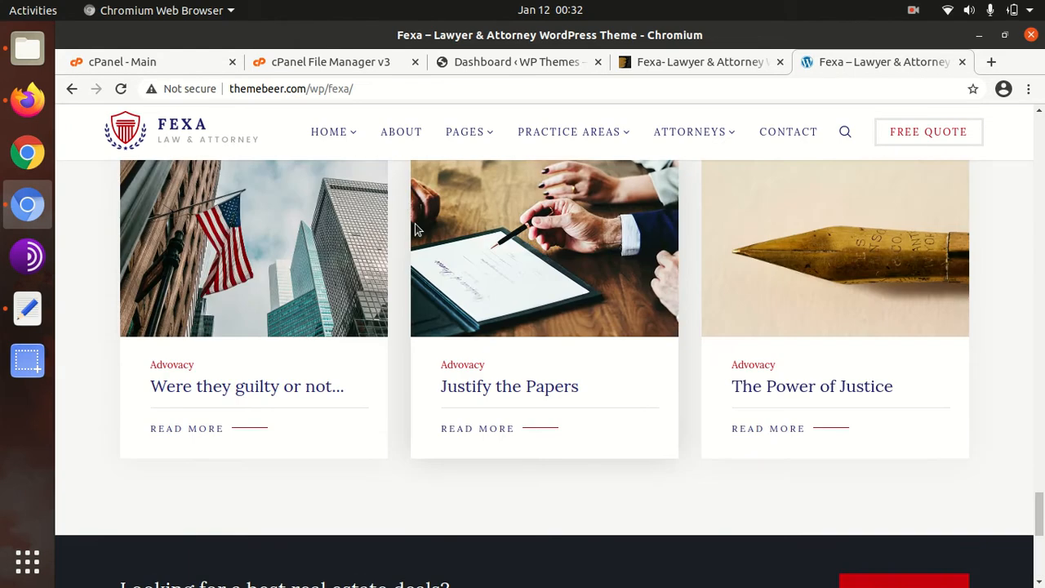
View the demo site's About page and its Blog page.
left_click(411, 134)
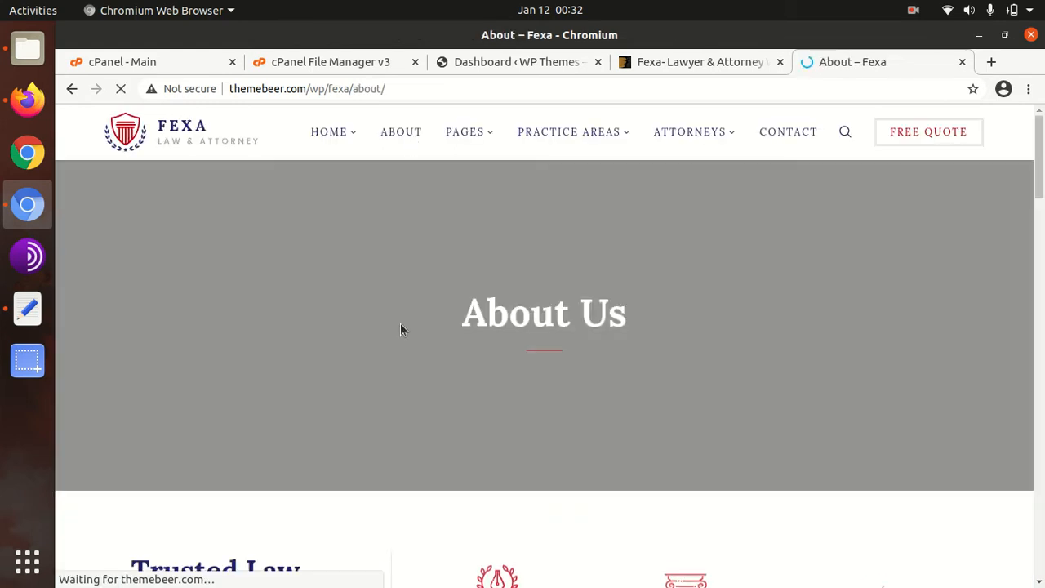
scroll(414, 331, "down", 5)
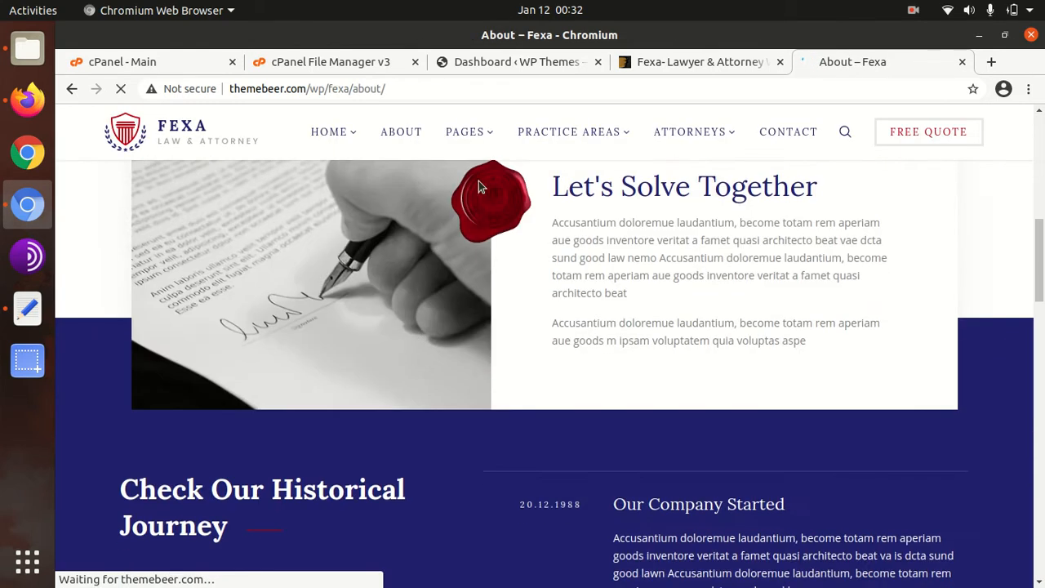
mouse_move(490, 136)
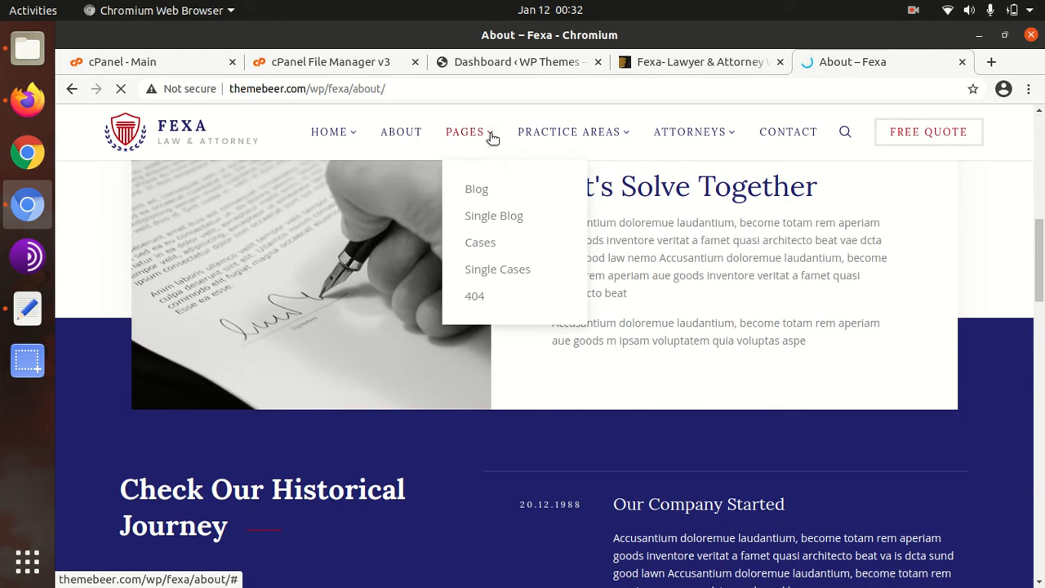
left_click(485, 193)
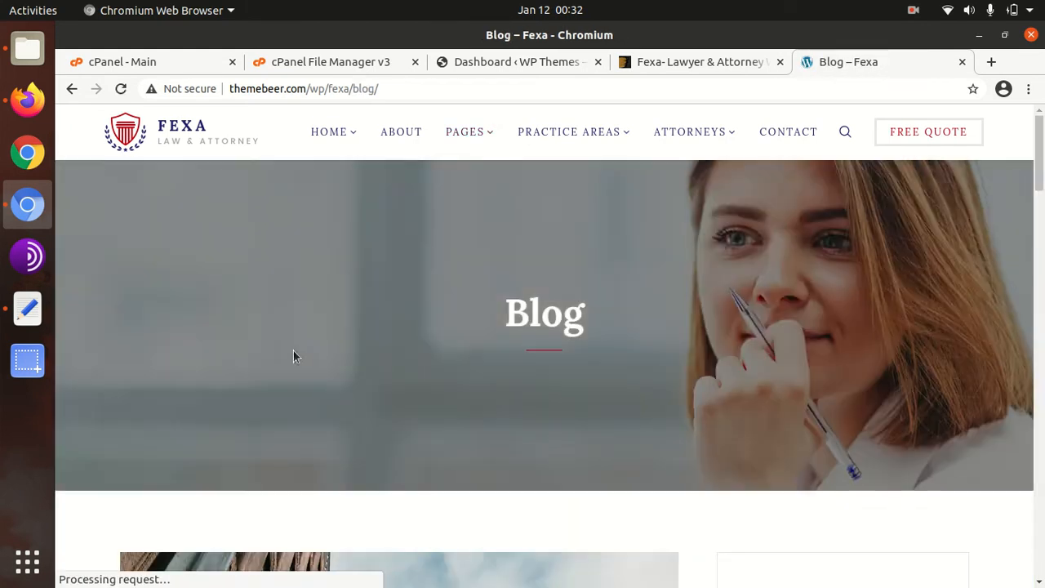
scroll(294, 352, "down", 2)
scroll(296, 357, "down", 5)
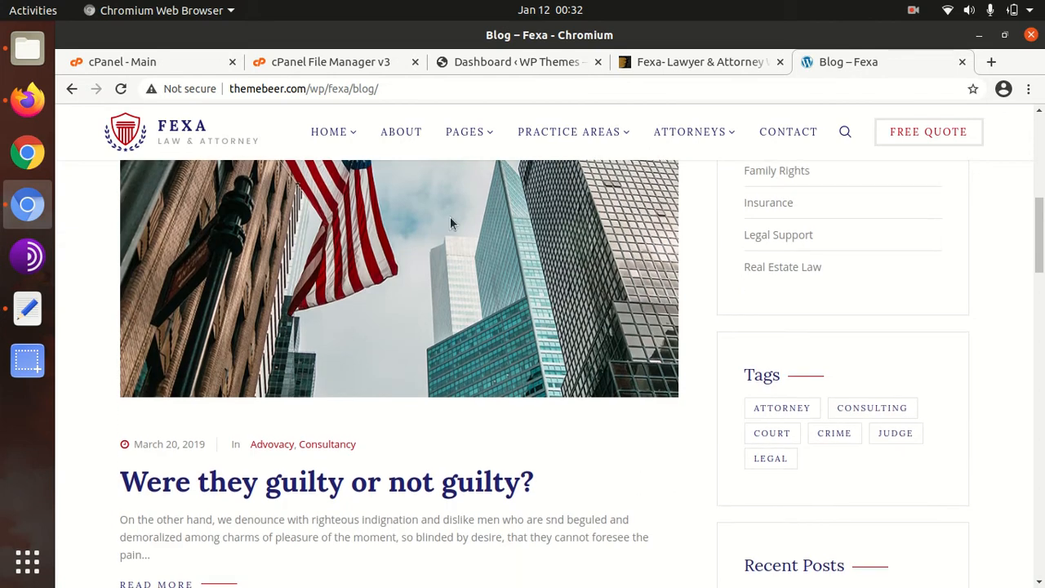
Open the Business Law practice area page and look through its content.
mouse_move(560, 146)
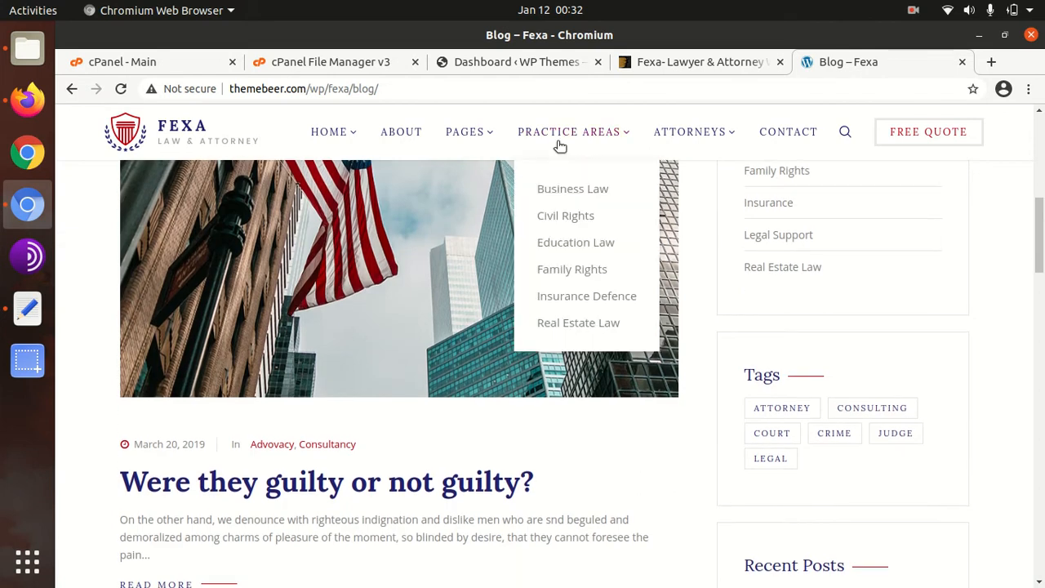
left_click(556, 194)
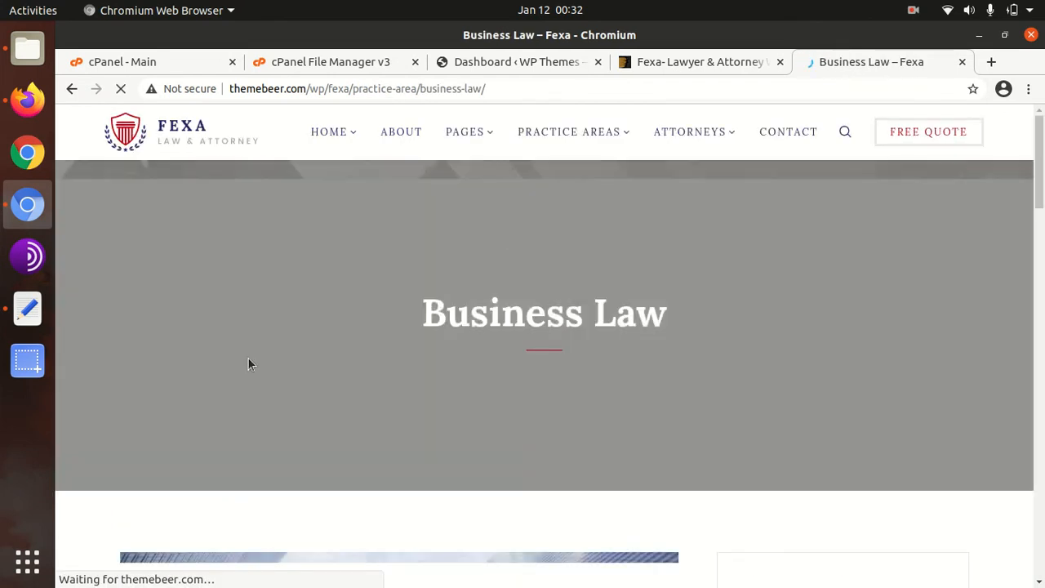
scroll(247, 357, "down", 3)
scroll(249, 364, "down", 3)
scroll(249, 365, "down", 3)
scroll(248, 365, "down", 12)
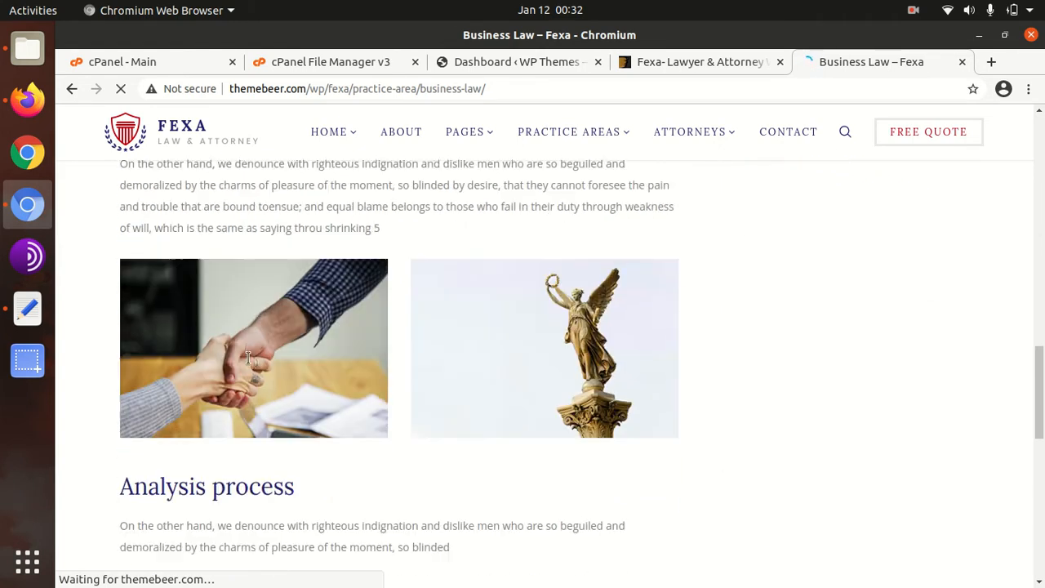
scroll(391, 344, "up", 12)
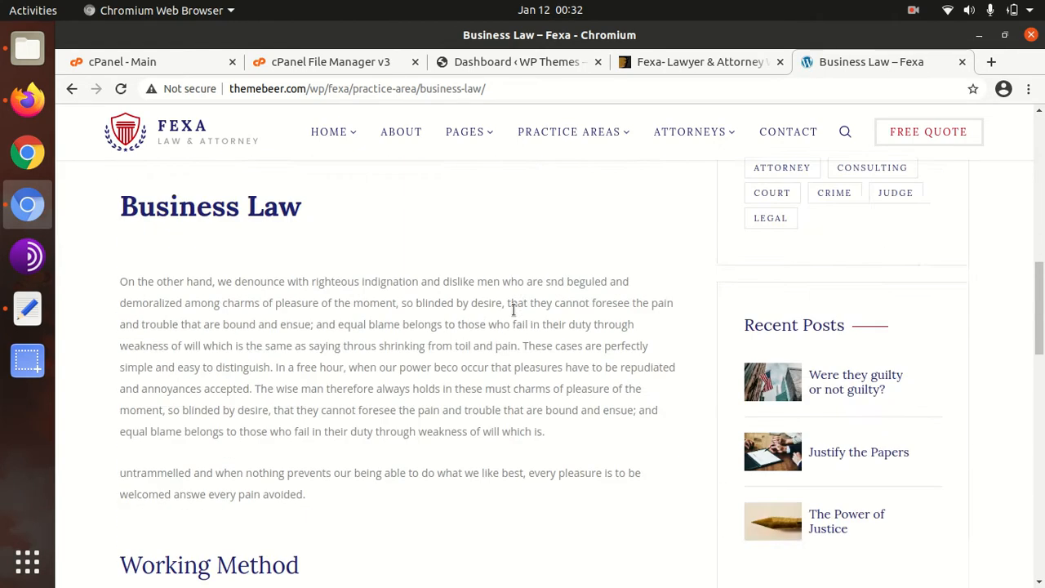
Open the Home 2 demo layout and examine its hero banner, chairman message and practice areas sections.
mouse_move(709, 135)
mouse_move(350, 137)
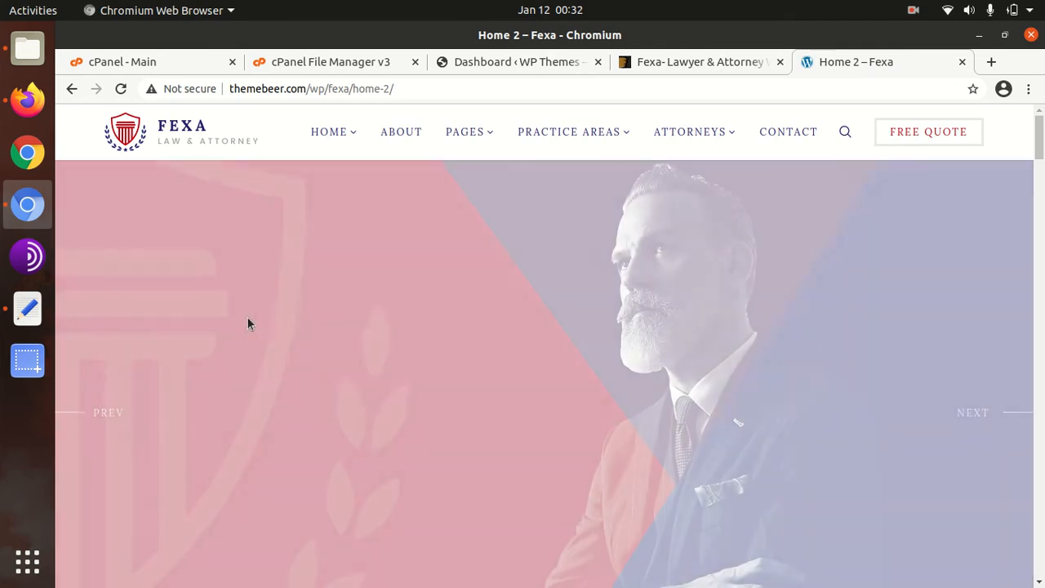
scroll(196, 341, "down", 5)
scroll(198, 342, "down", 7)
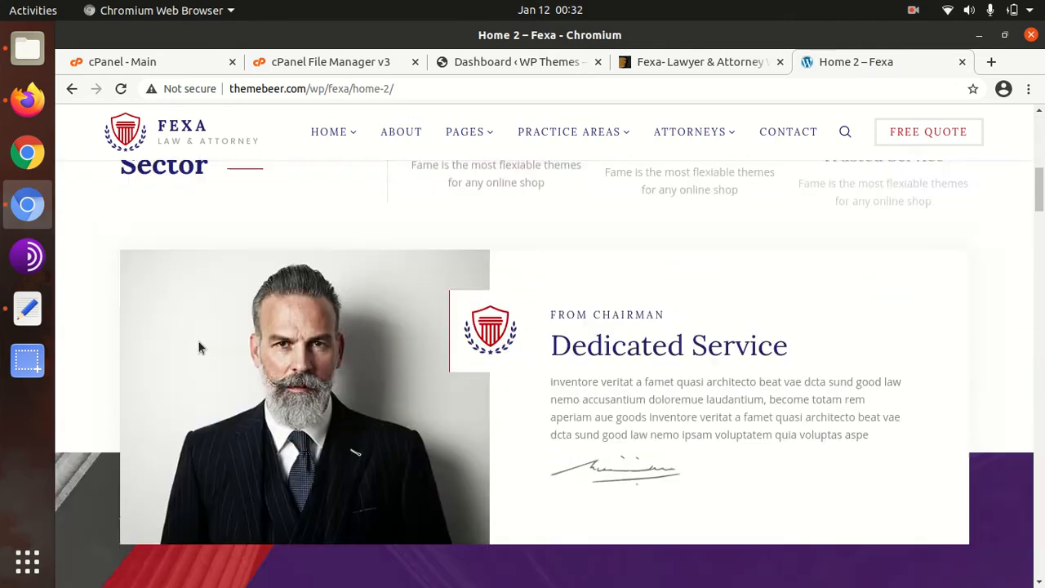
scroll(199, 347, "down", 4)
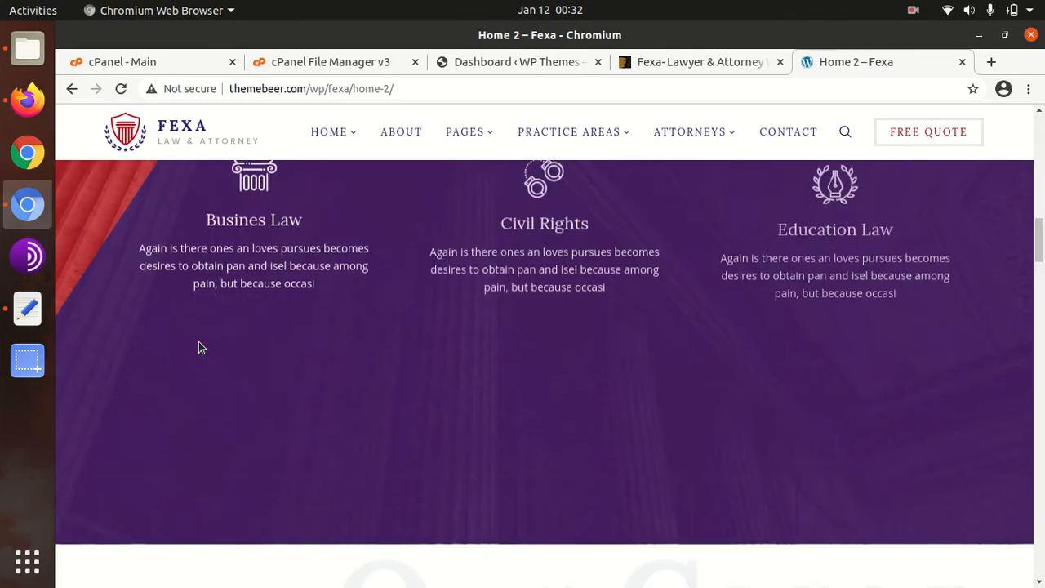
scroll(198, 347, "up", 6)
scroll(198, 347, "down", 3)
scroll(397, 261, "down", 3)
scroll(274, 296, "down", 7)
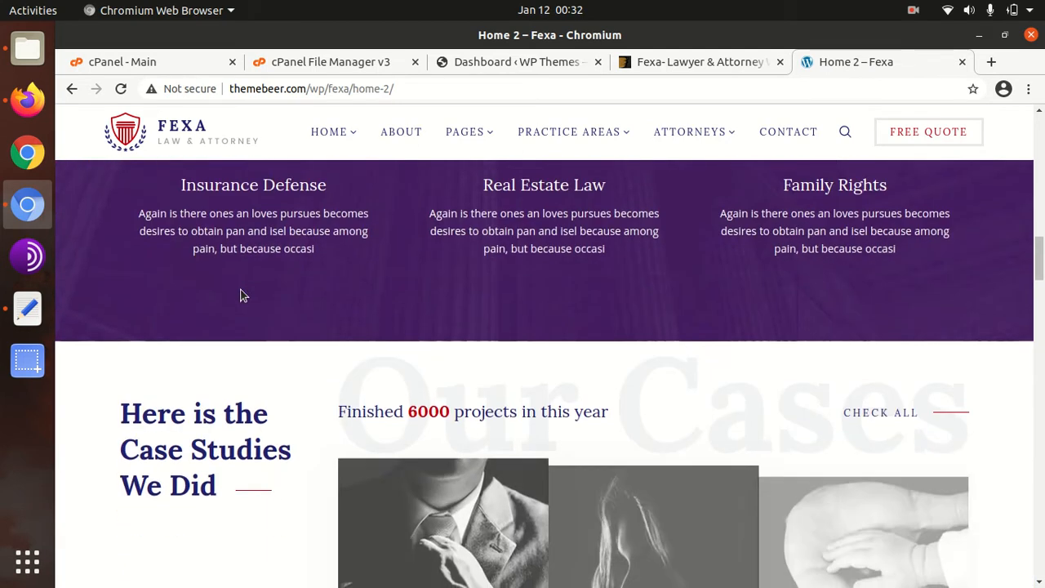
Examine the rest of the Home 2 page: case studies, testimonial, expert attorneys, contact form, news and footer.
scroll(229, 297, "down", 6)
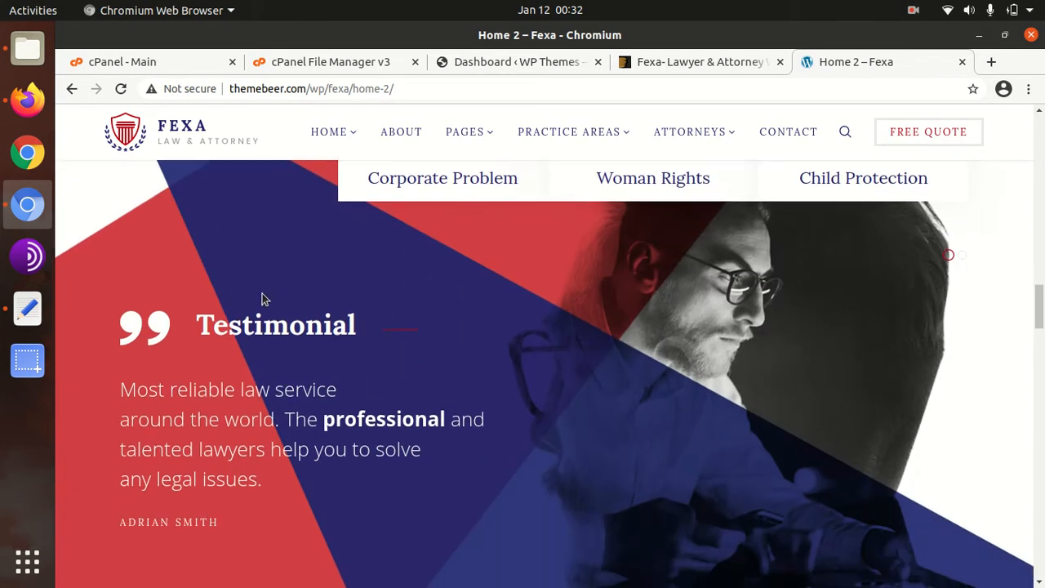
scroll(276, 301, "down", 7)
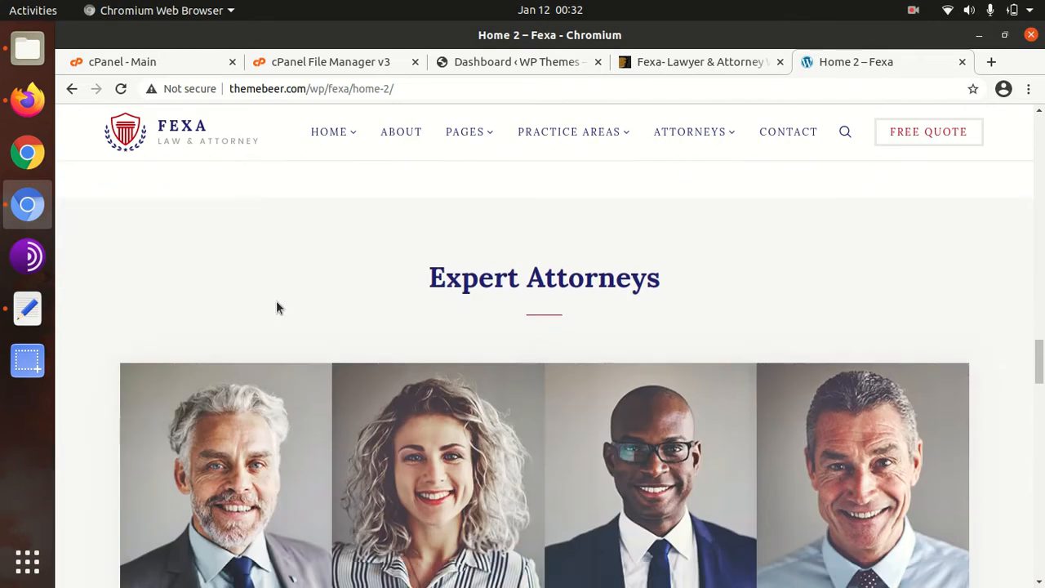
scroll(498, 398, "down", 5)
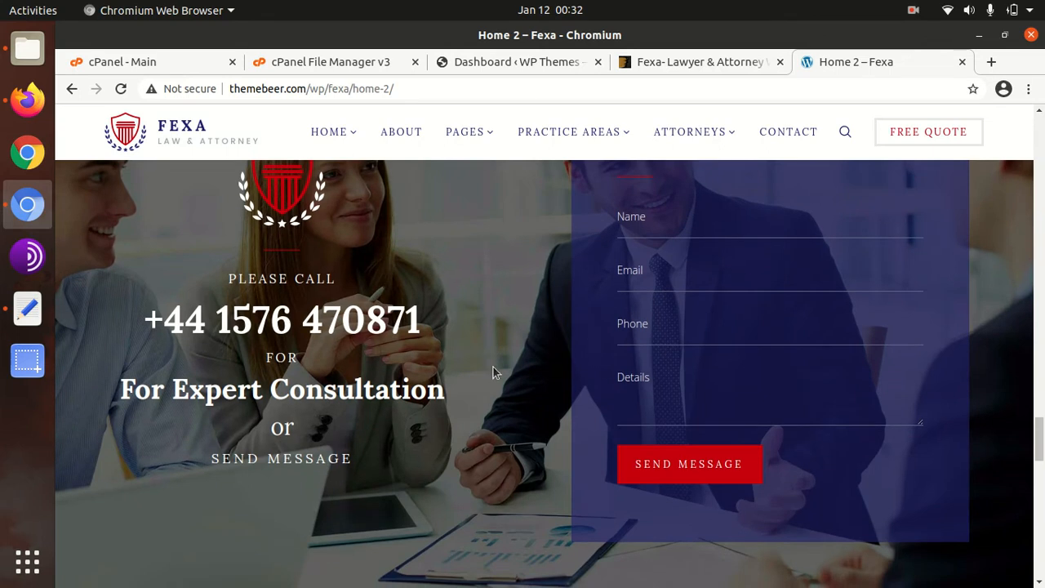
scroll(467, 340, "down", 12)
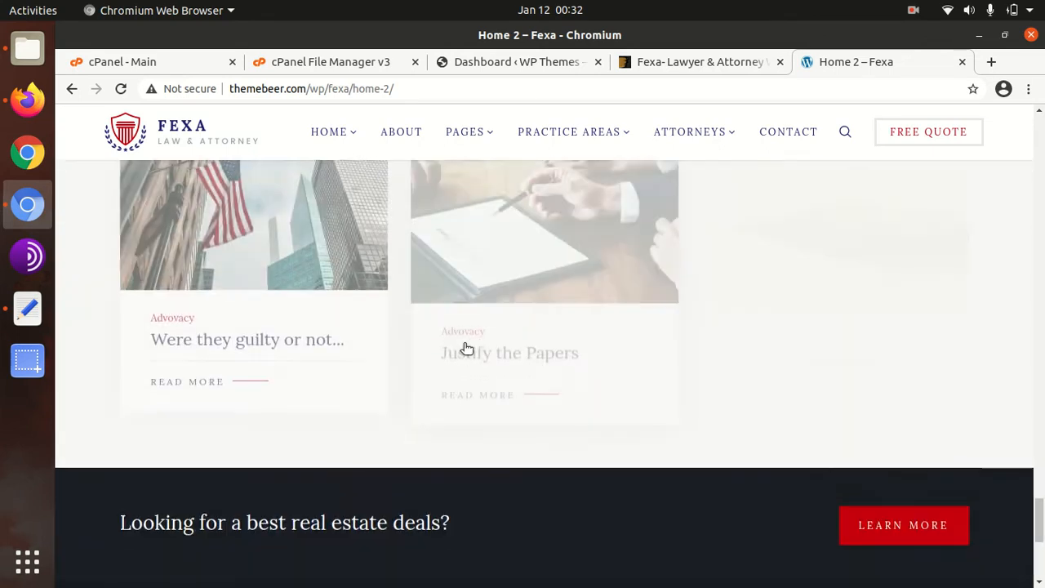
scroll(466, 341, "down", 3)
Preview the demo header's site search and Free Quote features, closing each one.
left_click(845, 131)
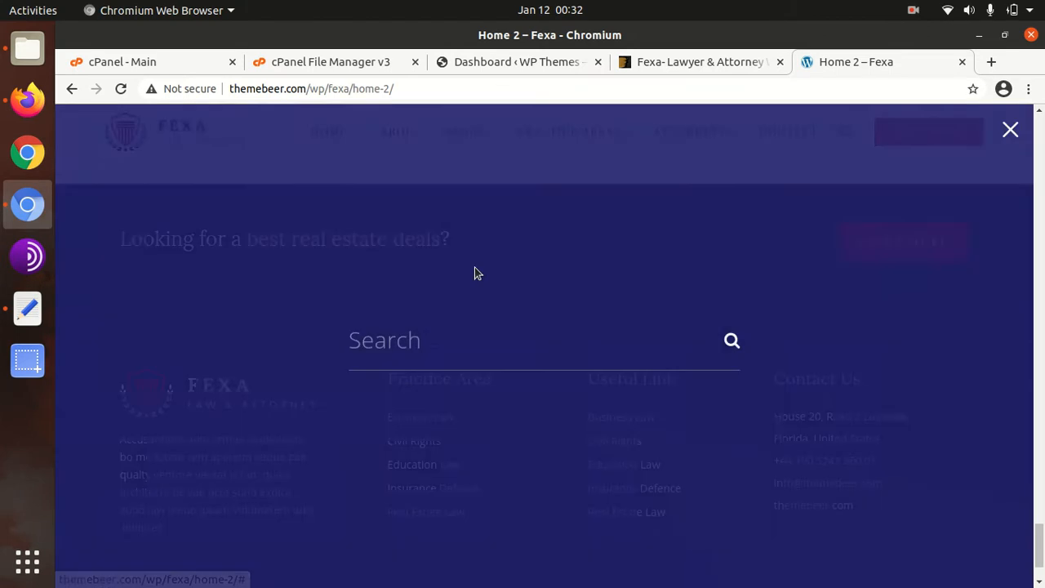
left_click(1007, 131)
left_click(935, 133)
left_click(1010, 130)
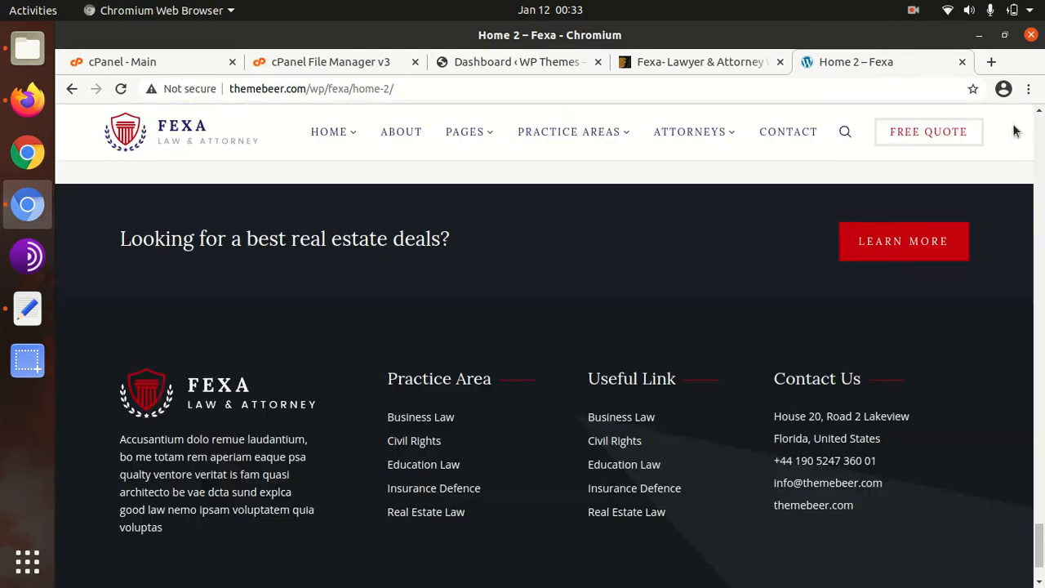
Open the demo's Contact page and look through its map, office details and message form.
left_click(783, 135)
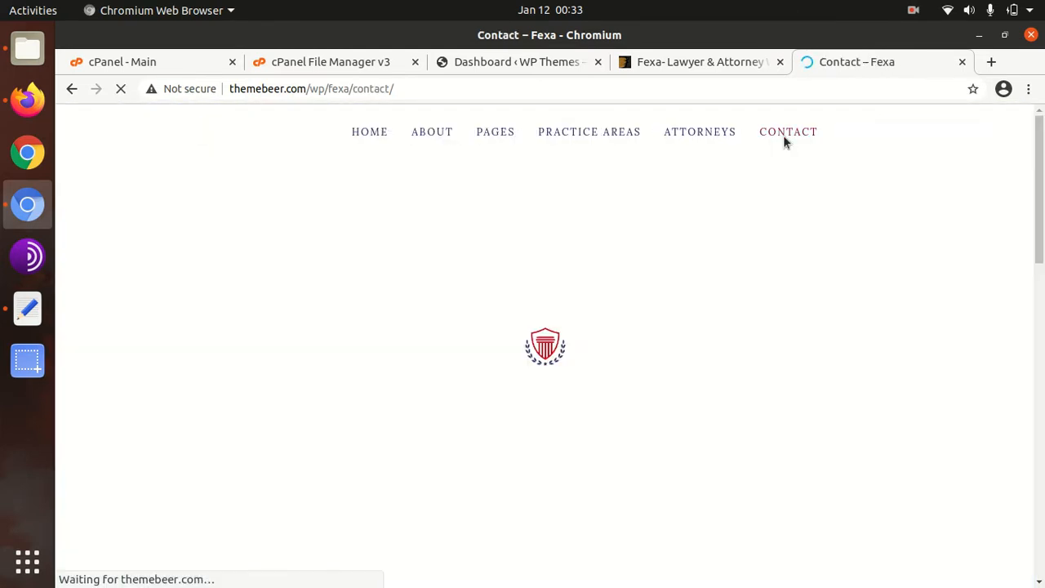
scroll(458, 336, "down", 10)
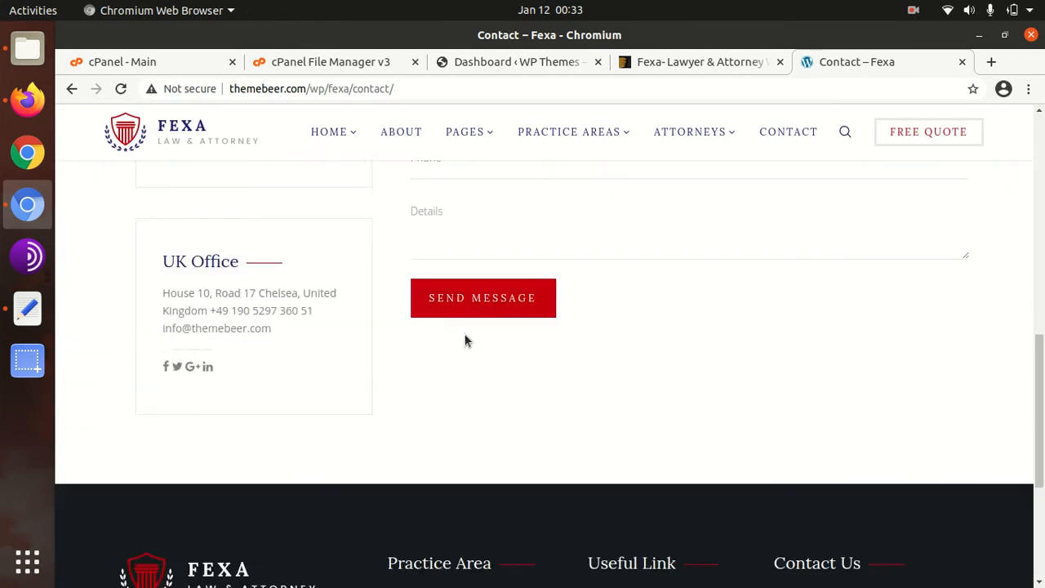
scroll(466, 341, "down", 2)
scroll(466, 339, "up", 10)
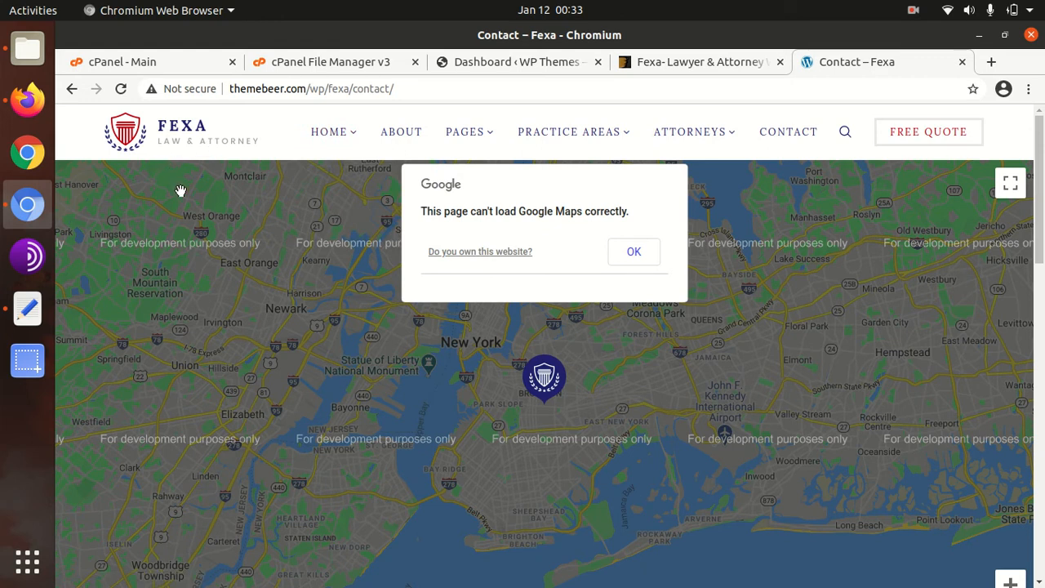
scroll(219, 295, "up", 2)
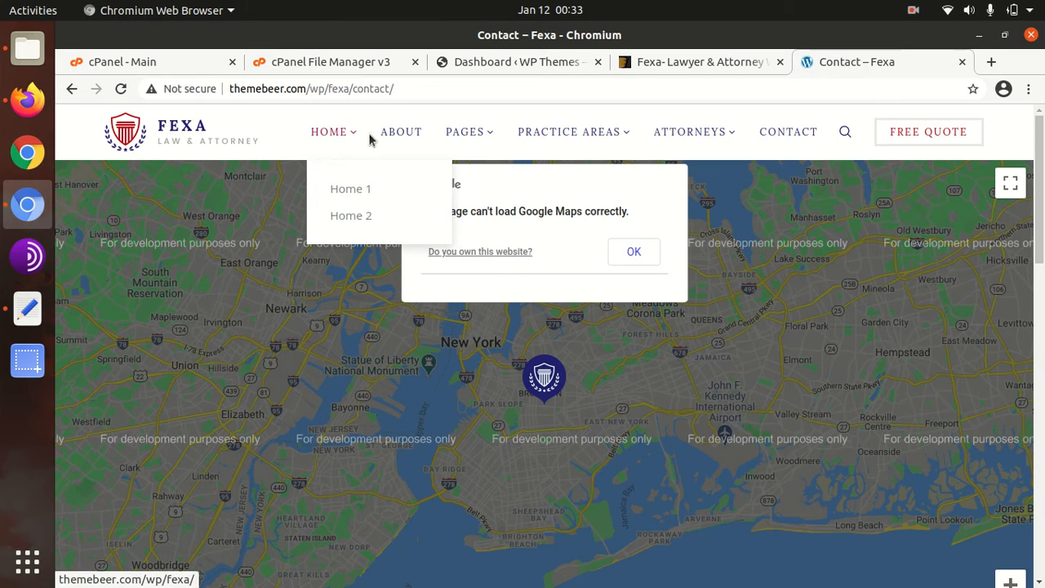
Switch to the WP Themes WordPress dashboard and visit that site's front page.
left_click(480, 67)
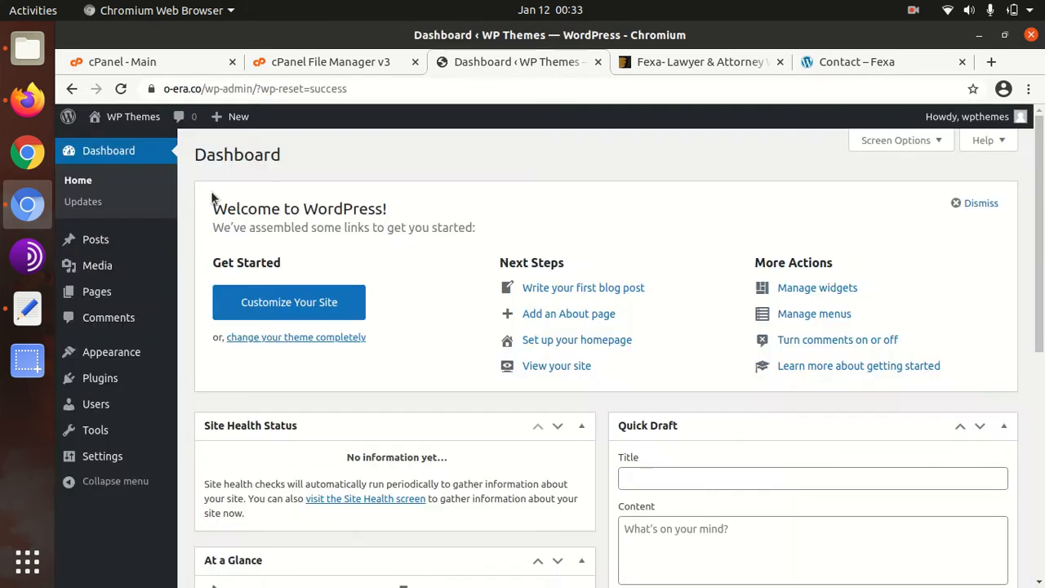
mouse_move(139, 119)
left_click(123, 144)
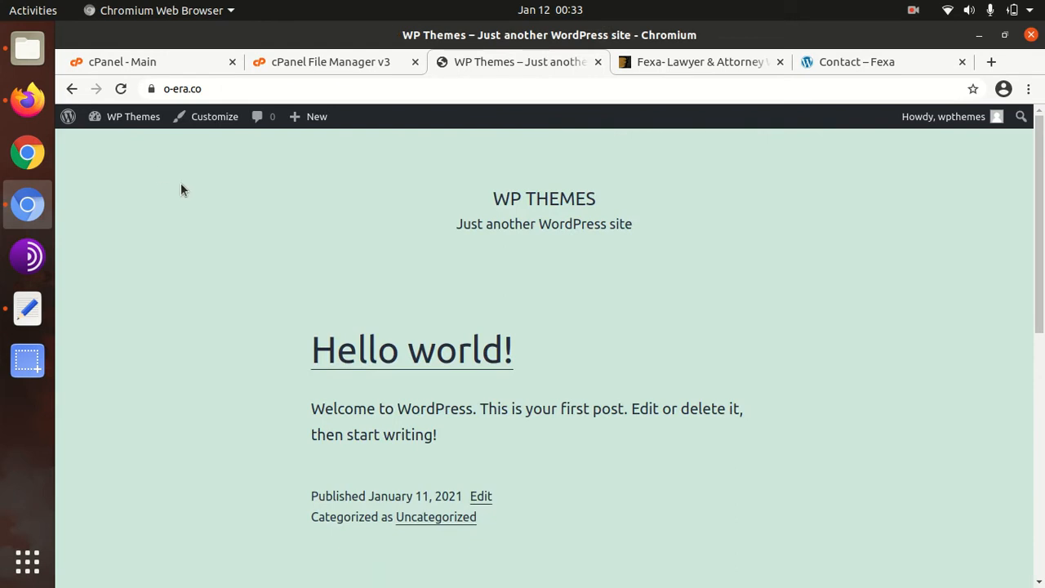
Review the downloaded fexa folder in Files: DemoContent, Documentation, Licensing, fexa.zip and fexa-child.zip, and minimize the window.
left_click(30, 53)
left_click(307, 205)
left_click(380, 196)
left_click(453, 200)
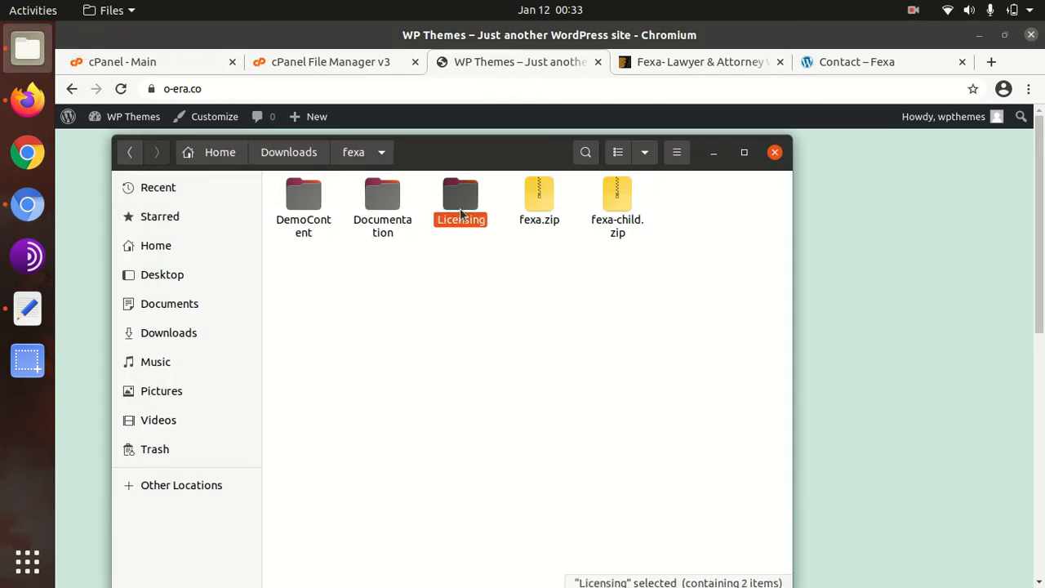
left_click(495, 290)
left_click(539, 197)
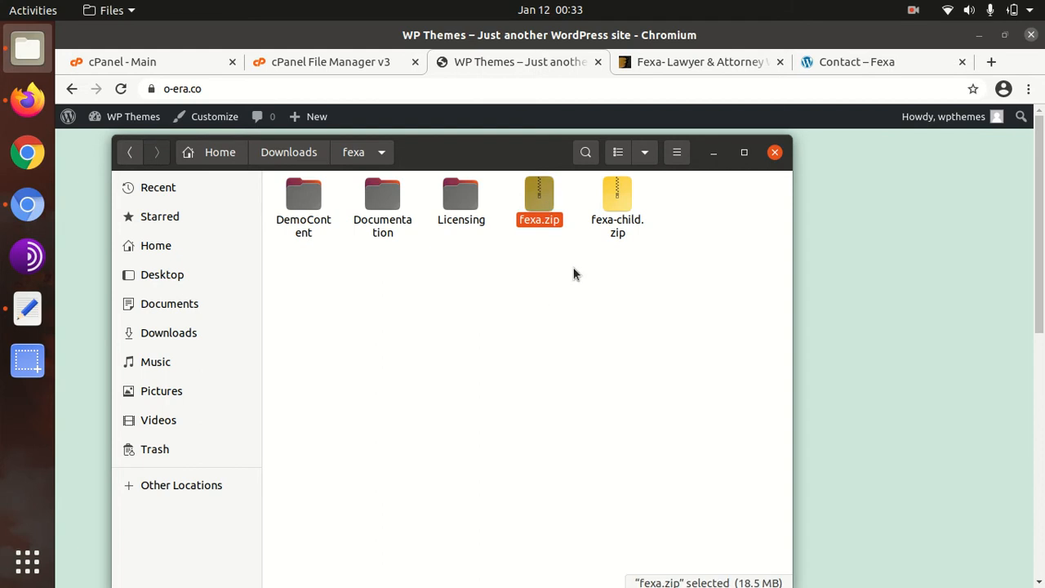
left_click(614, 205)
left_click(455, 353)
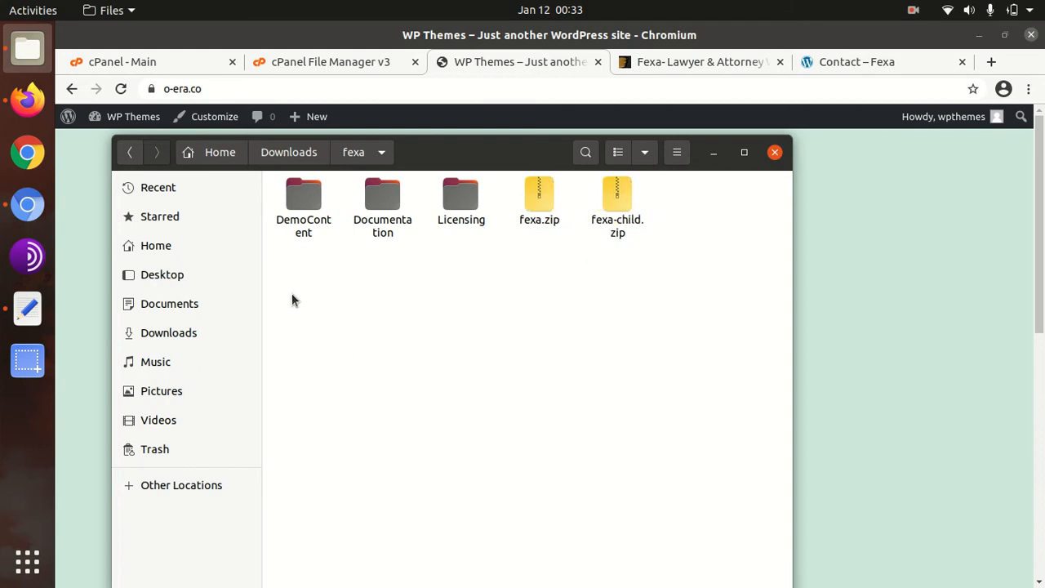
left_click(713, 153)
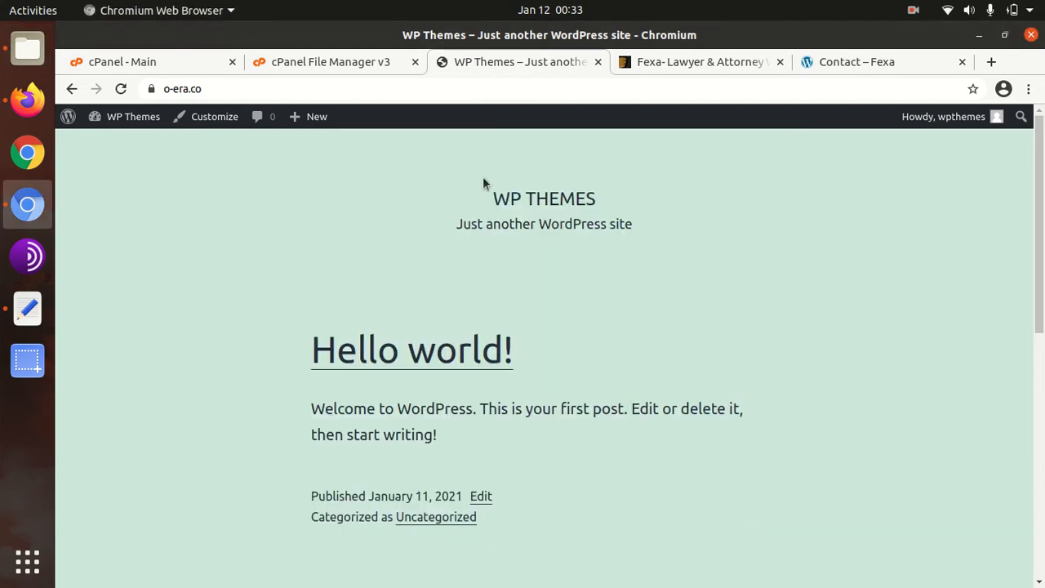
Open the WordPress theme management page and bring up the zip upload form for adding a theme.
mouse_move(132, 116)
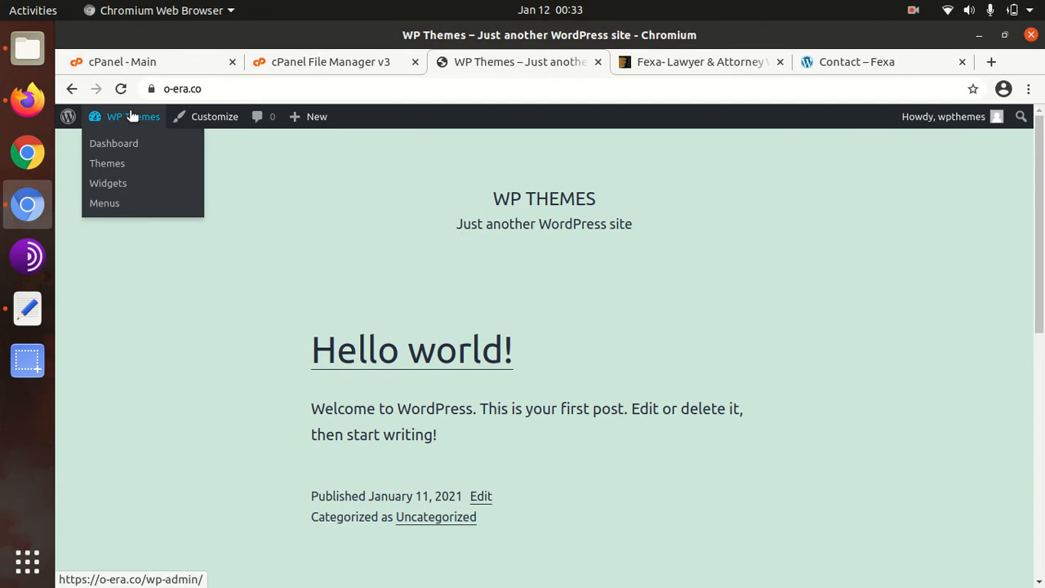
left_click(115, 169)
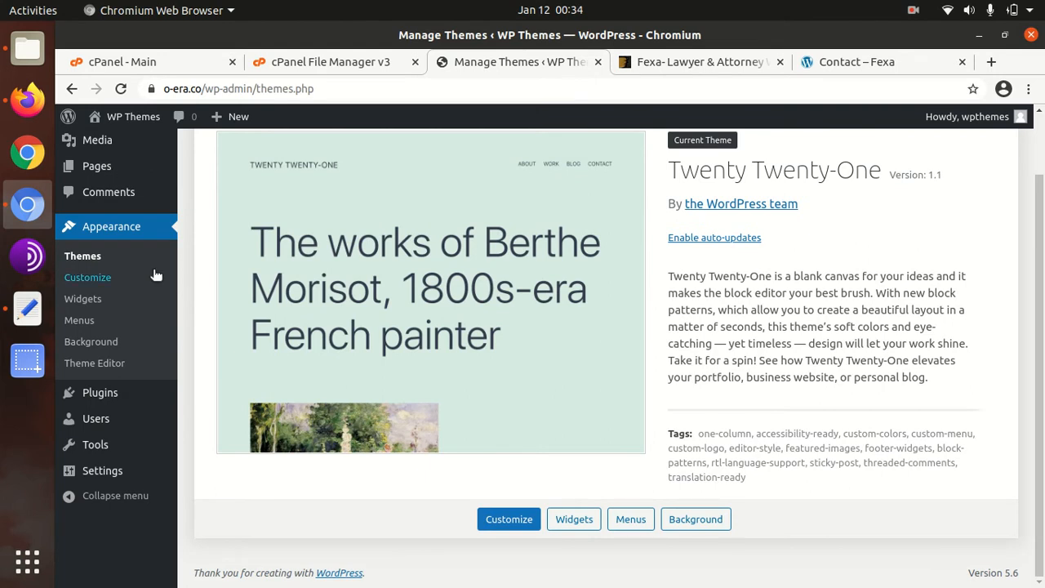
scroll(155, 276, "up", 2)
left_click(329, 157)
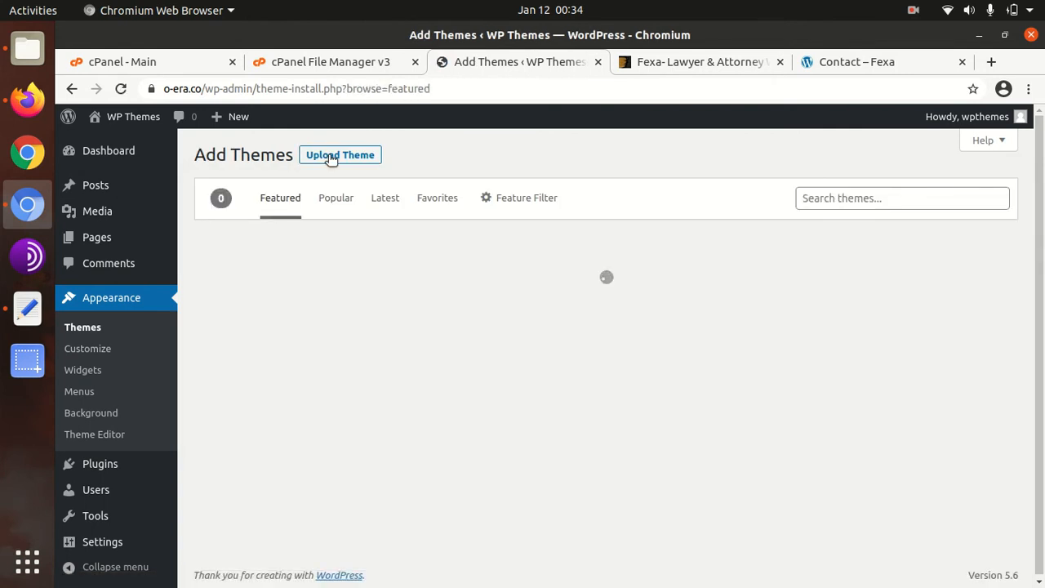
left_click(331, 159)
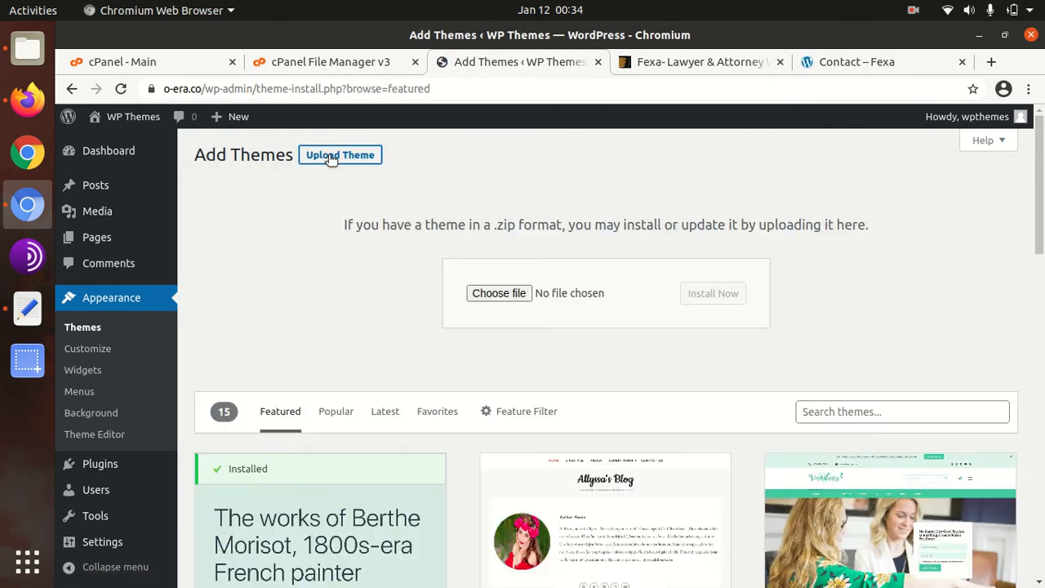
left_click(484, 292)
double_click(266, 124)
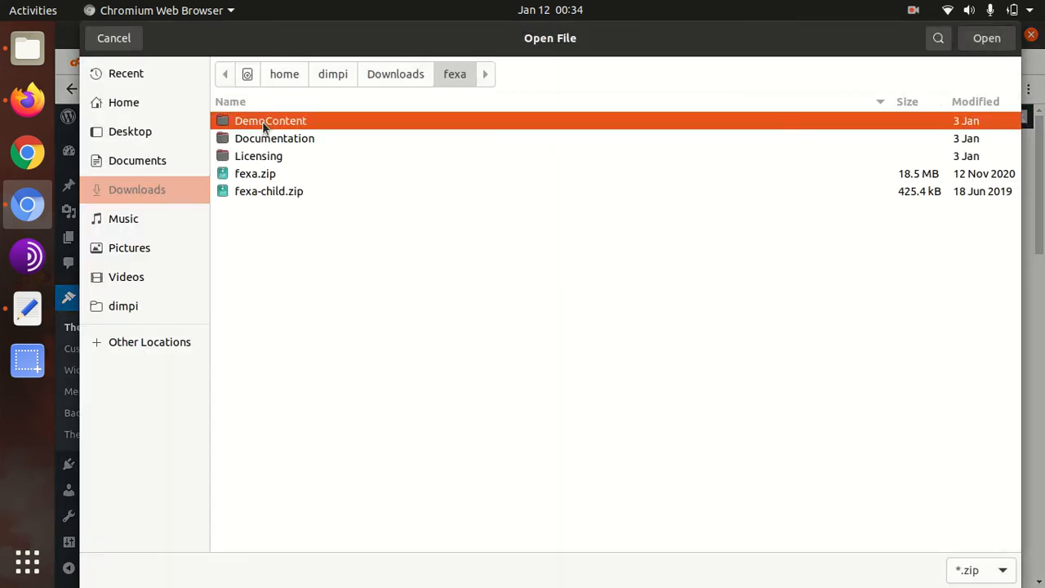
left_click(271, 176)
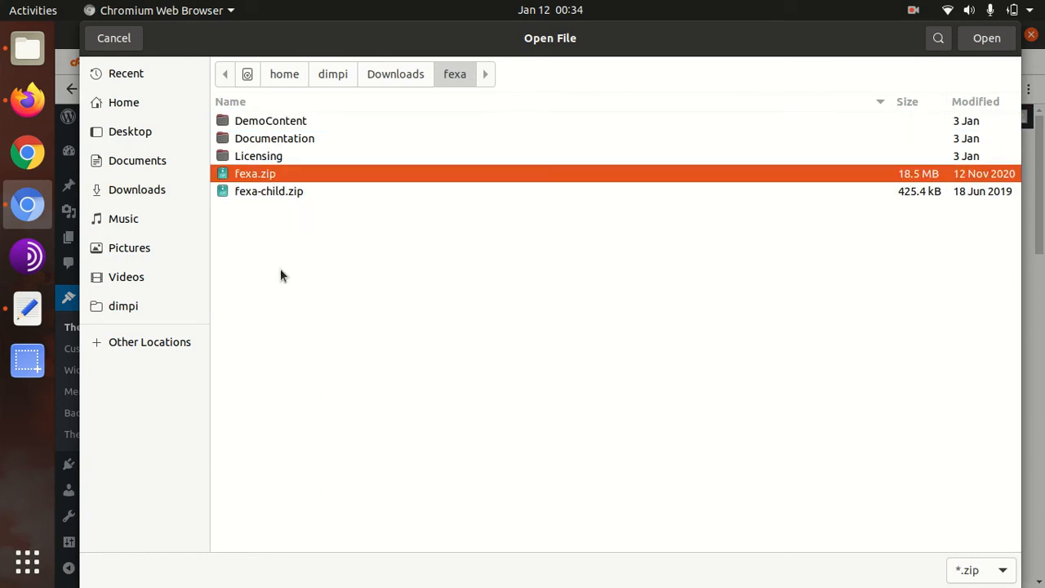
left_click(116, 40)
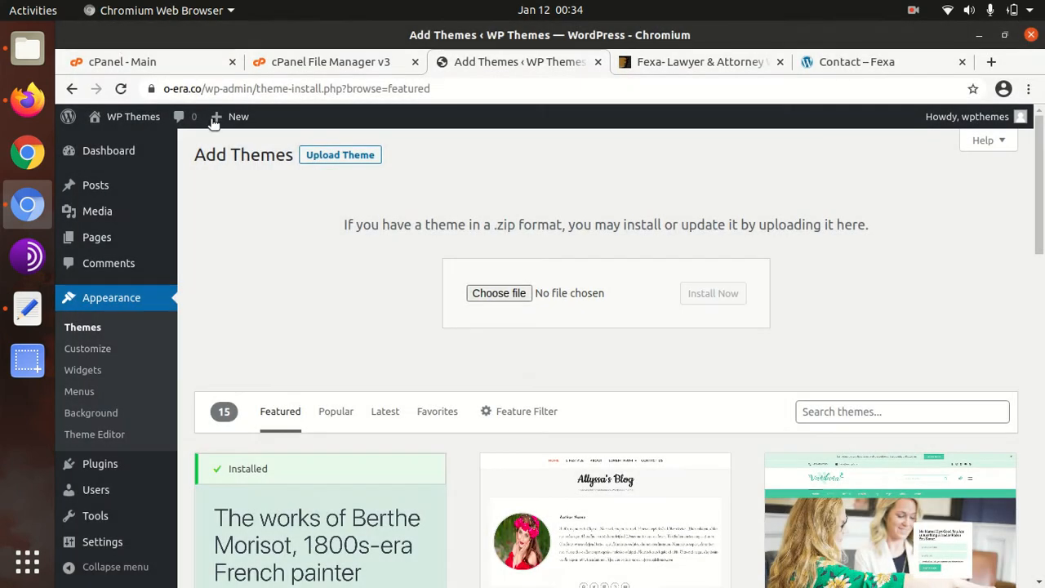
Switch to cPanel File Manager and upload fexa.zip from the Downloads/fexa folder into o-era.co/wp-content/themes.
left_click(325, 60)
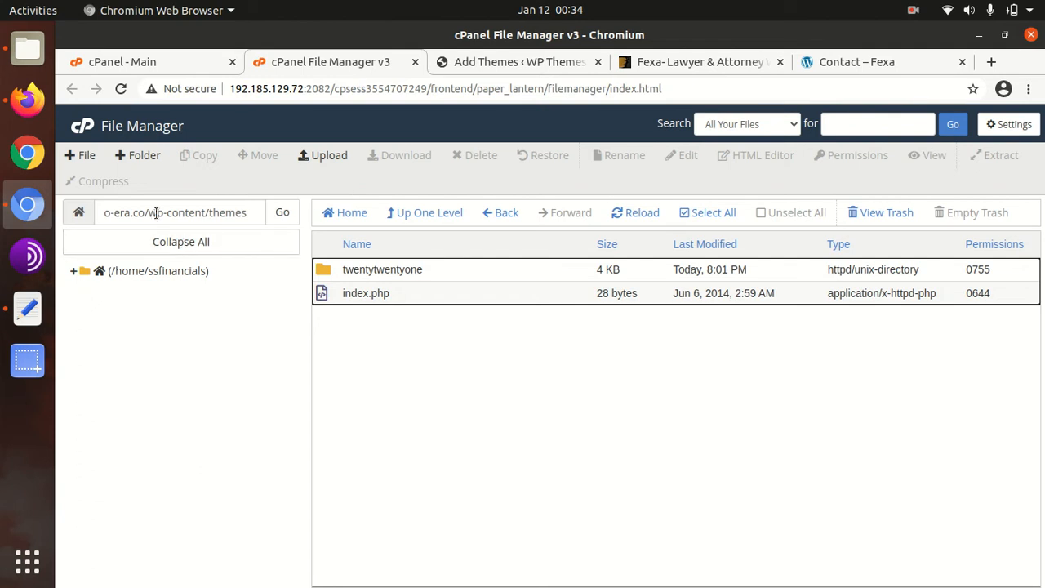
left_click_drag(149, 212, 246, 213)
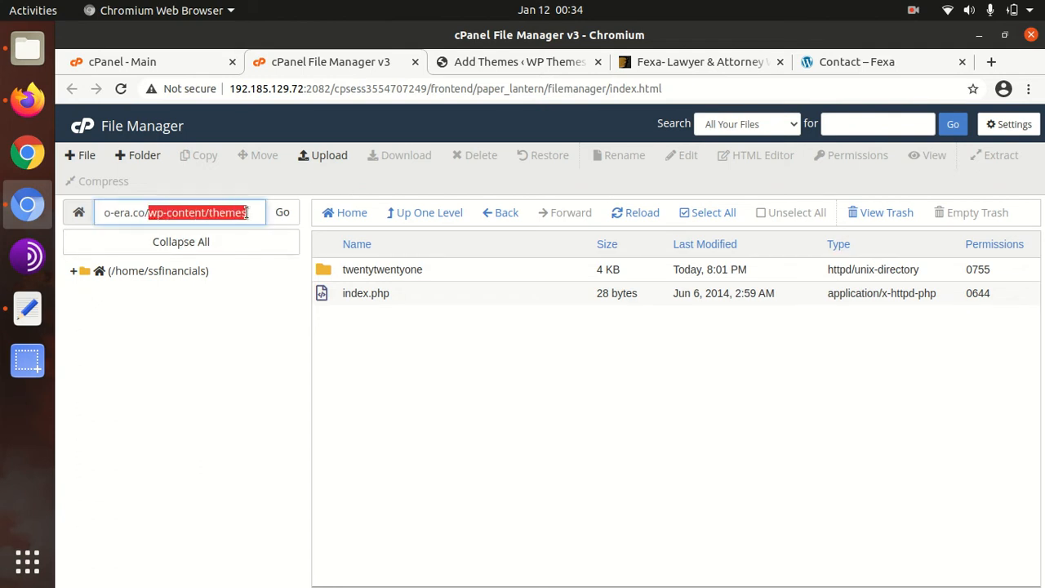
left_click(327, 155)
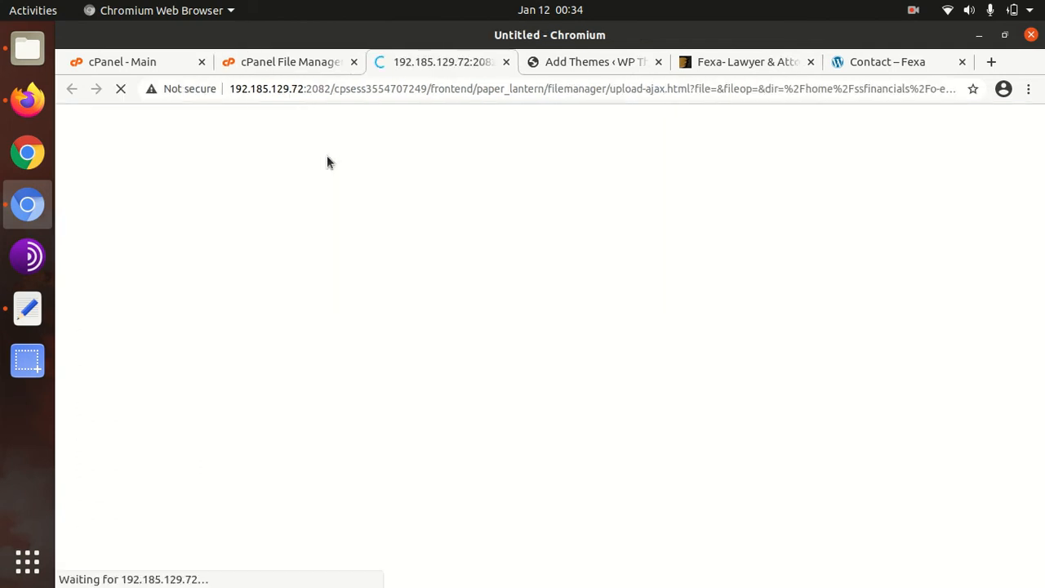
left_click(542, 374)
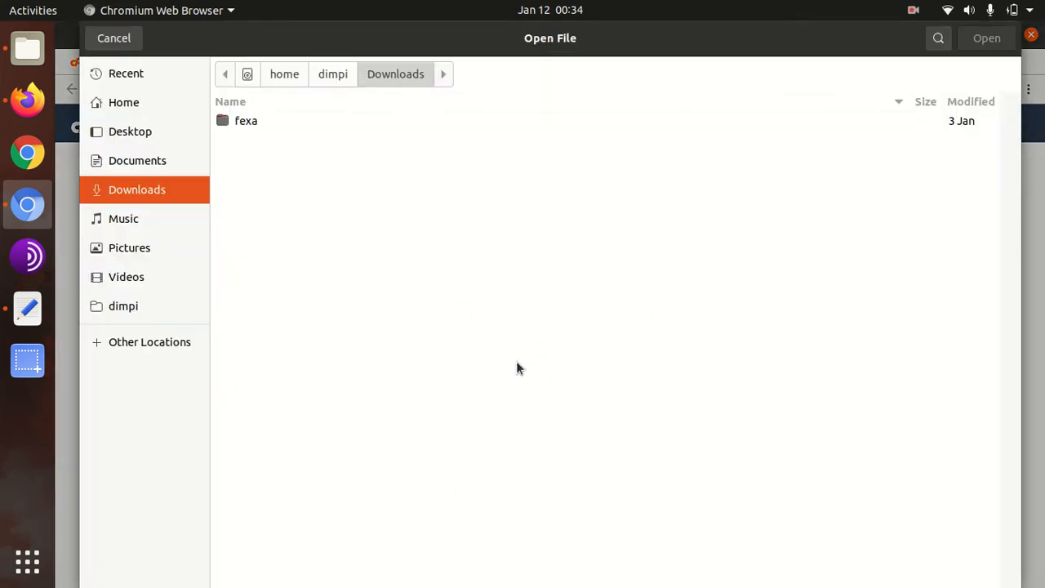
double_click(256, 124)
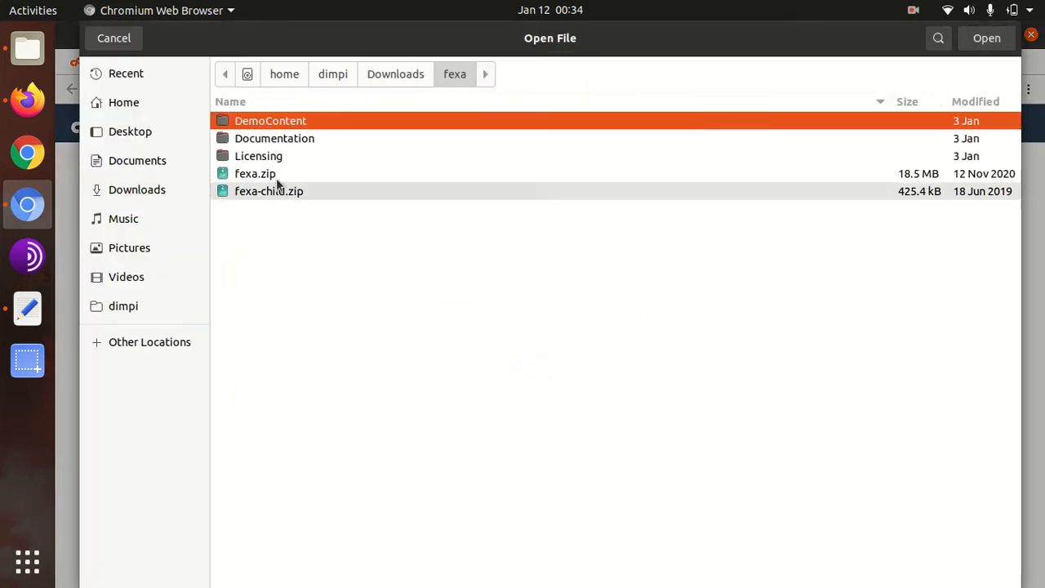
left_click(276, 174)
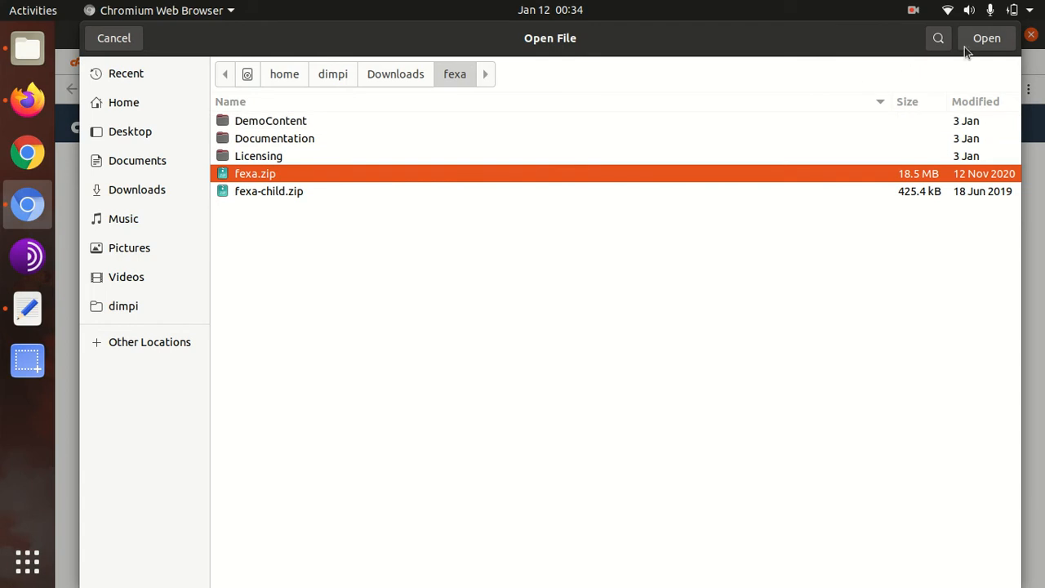
left_click(985, 39)
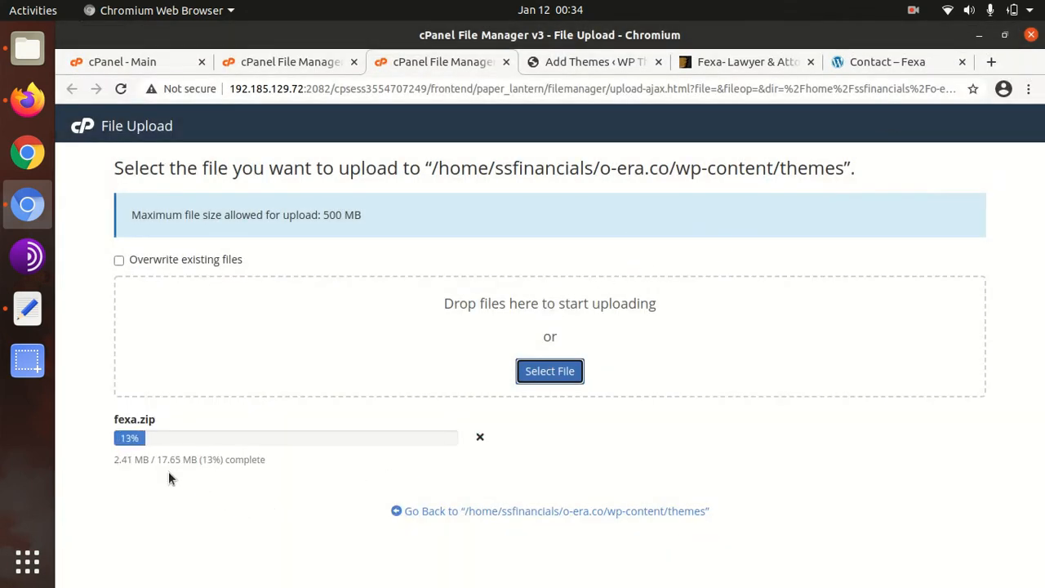
left_click_drag(160, 459, 187, 462)
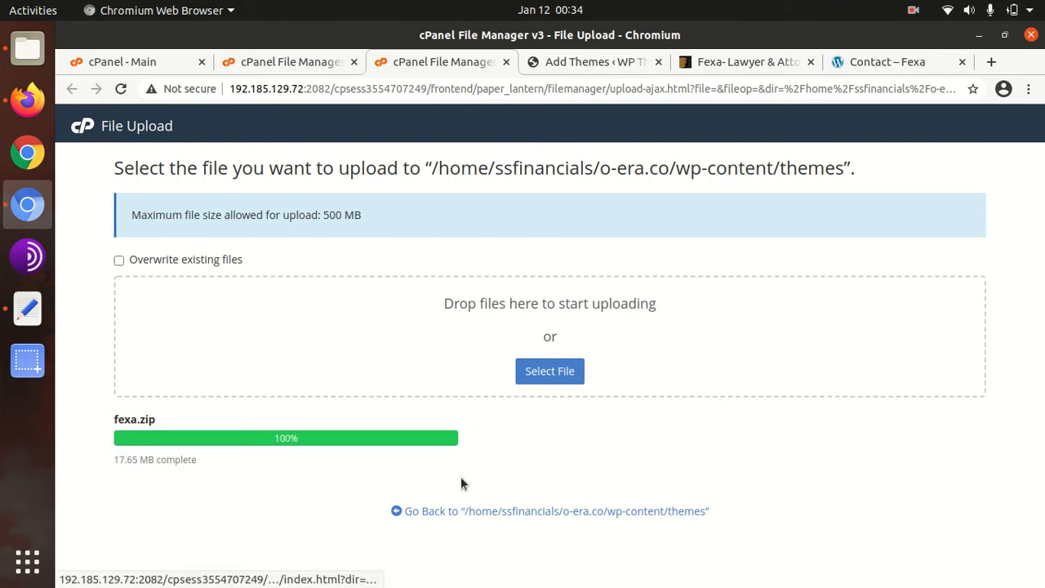
Go back to the themes folder, extract fexa.zip into /o-era.co/wp-content/themes, and reload the file list.
left_click(475, 515)
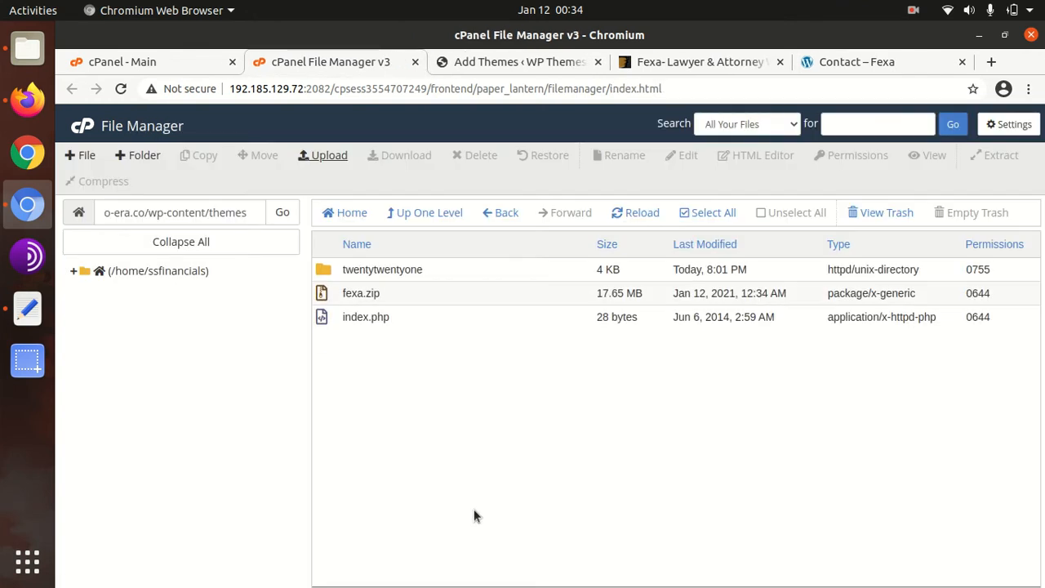
left_click(410, 293)
right_click(410, 293)
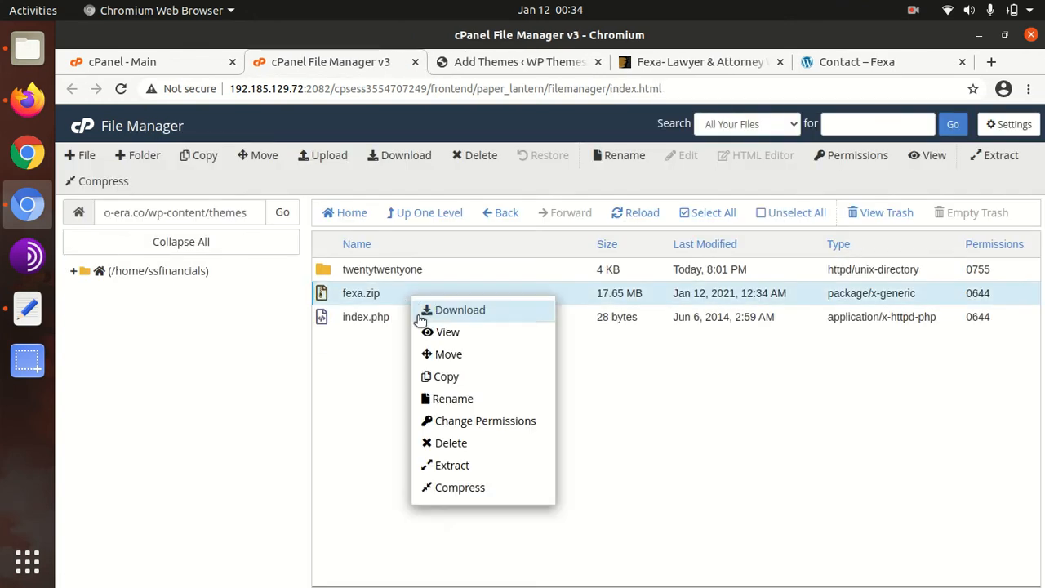
left_click(435, 465)
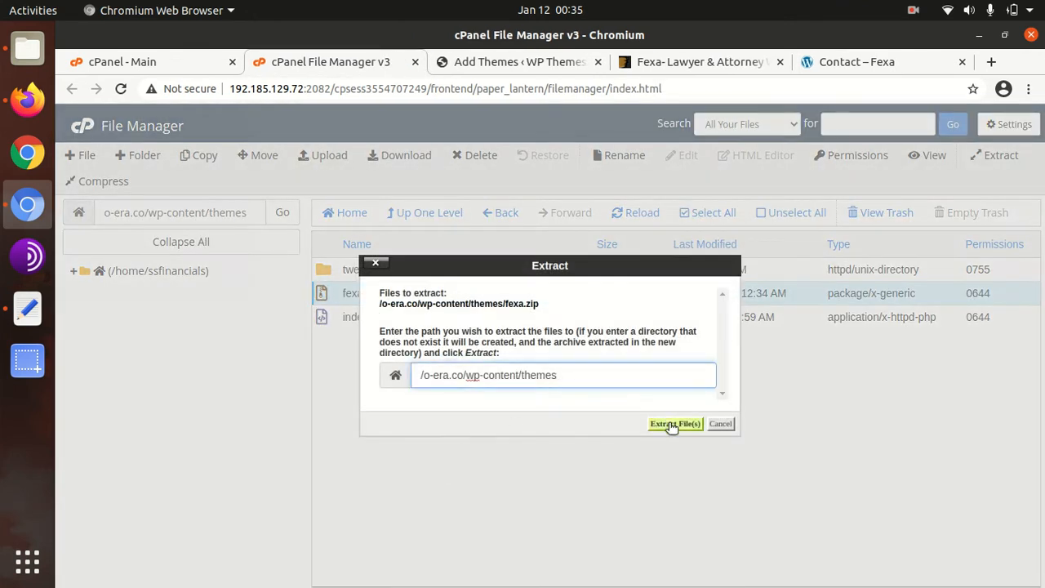
left_click(670, 425)
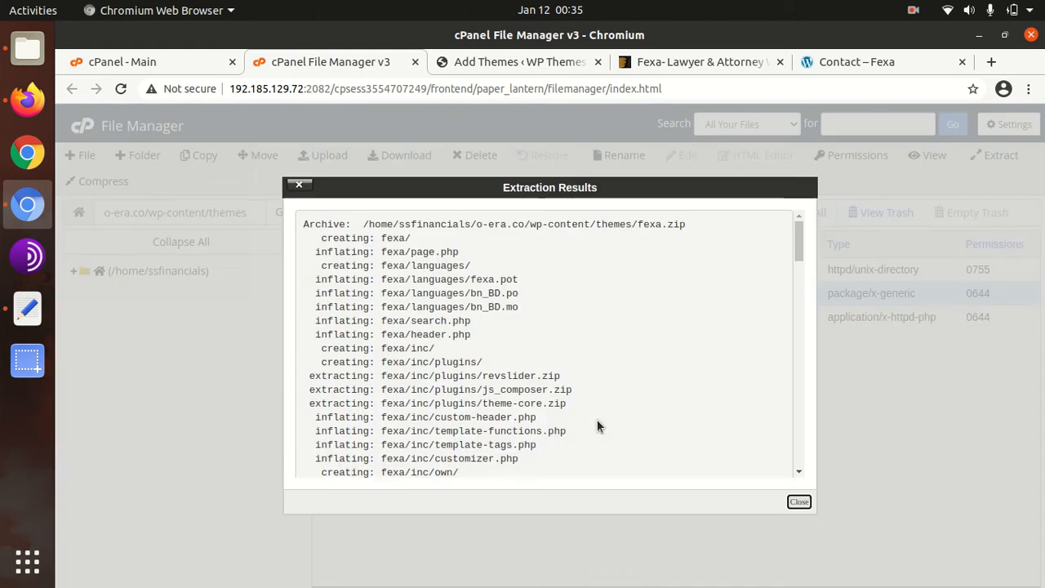
left_click(799, 501)
left_click(626, 213)
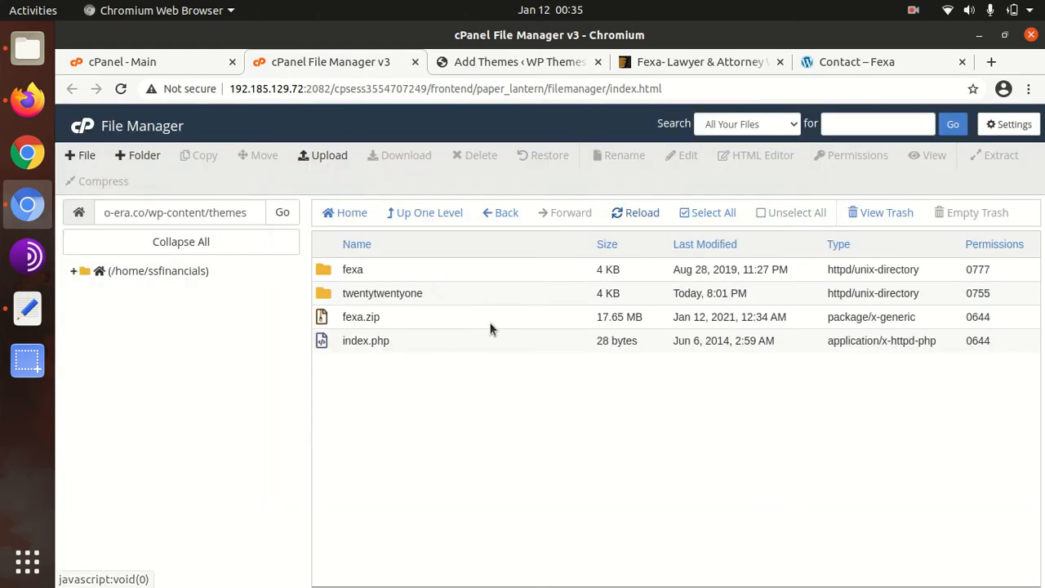
Look through the contents of the extracted fexa folder and return to the themes folder.
double_click(428, 274)
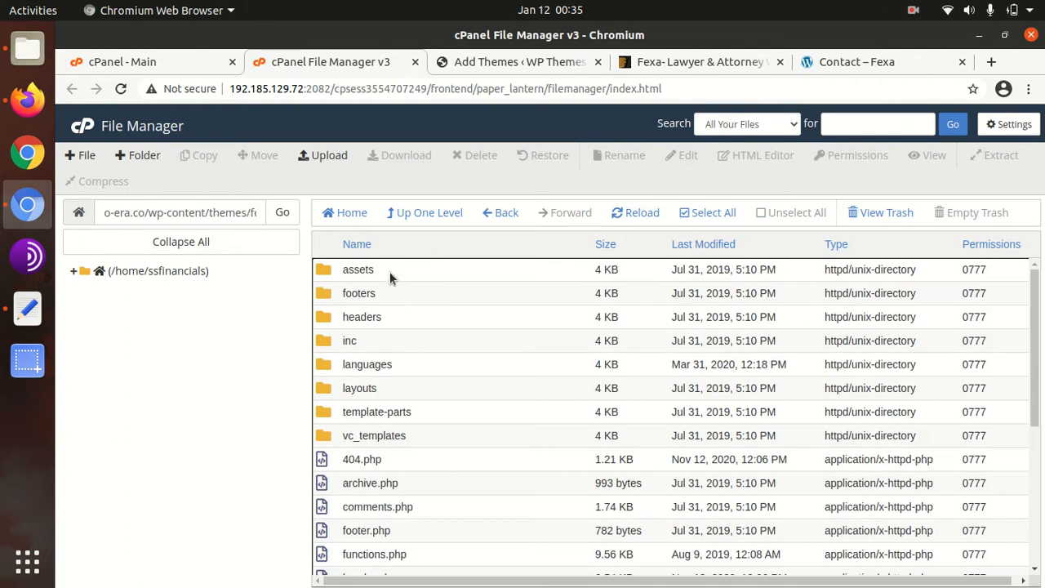
scroll(380, 276, "down", 7)
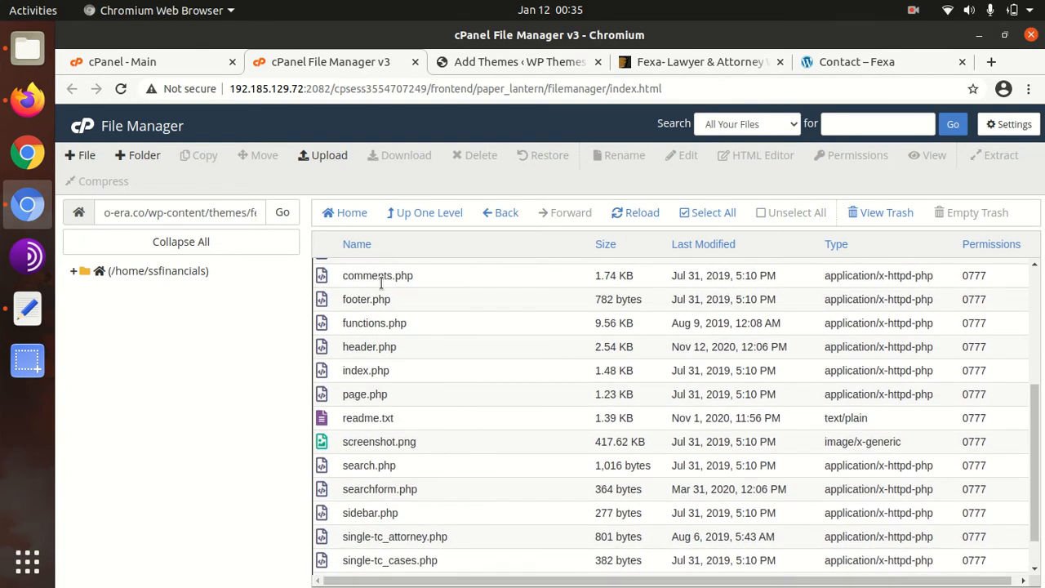
scroll(381, 282, "up", 7)
left_click(422, 215)
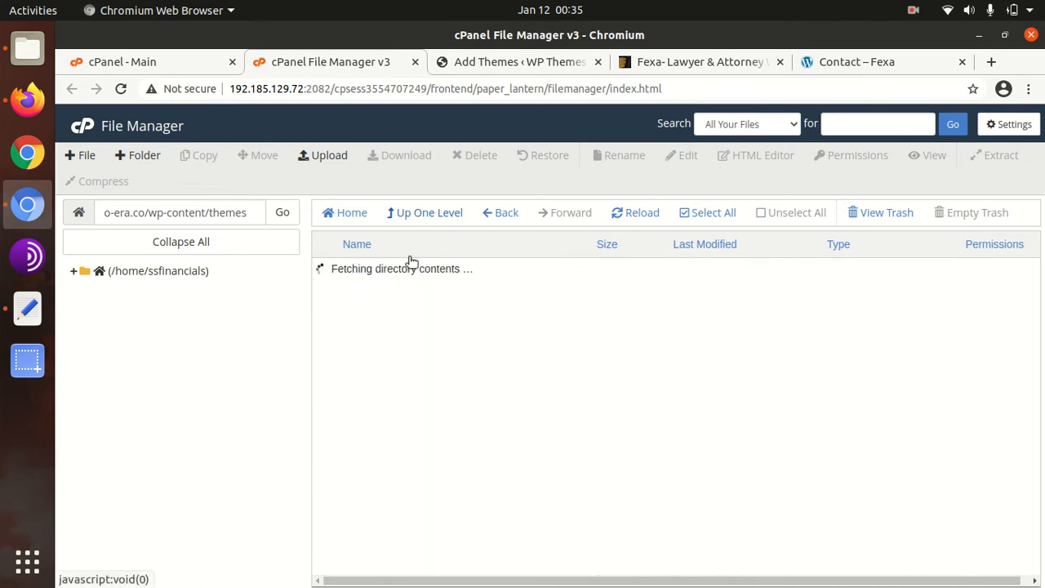
Permanently delete fexa.zip from the themes folder, skipping the trash.
left_click(399, 319)
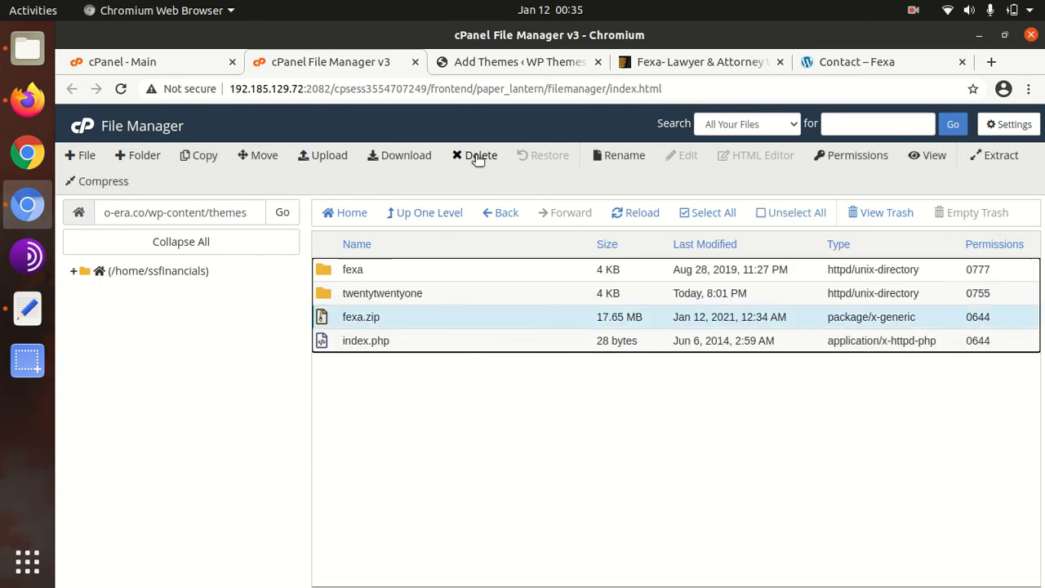
left_click(478, 155)
left_click(391, 352)
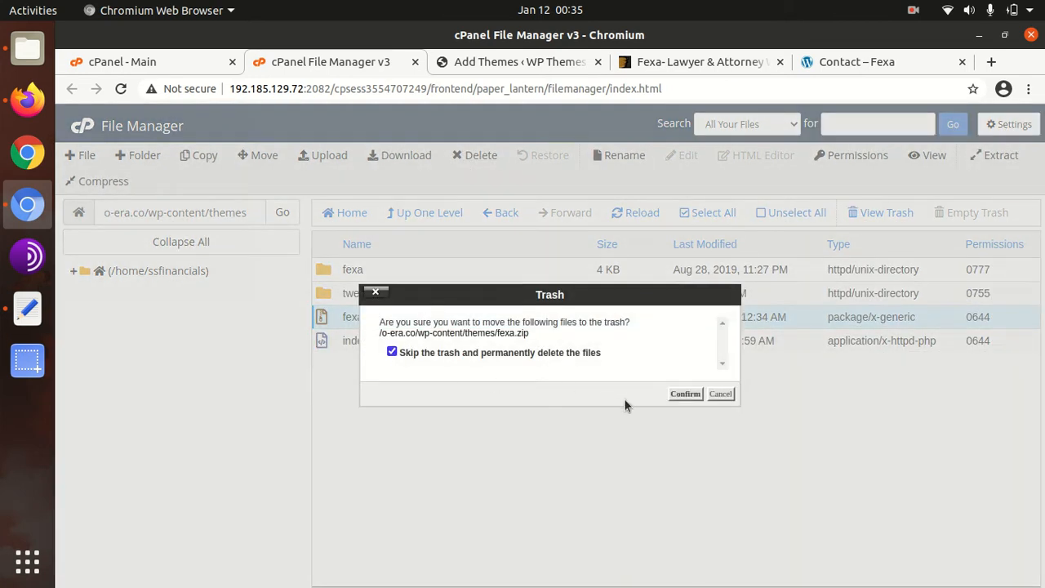
left_click(680, 396)
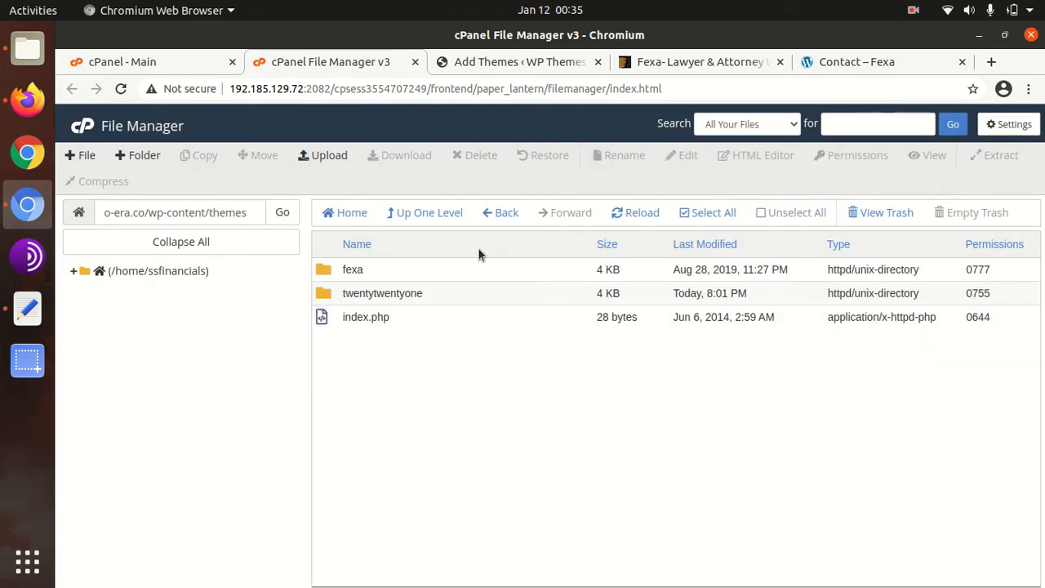
Switch to the WordPress dashboard, open the Fexa theme's details among the installed themes, review its version and description, and activate it.
left_click(481, 61)
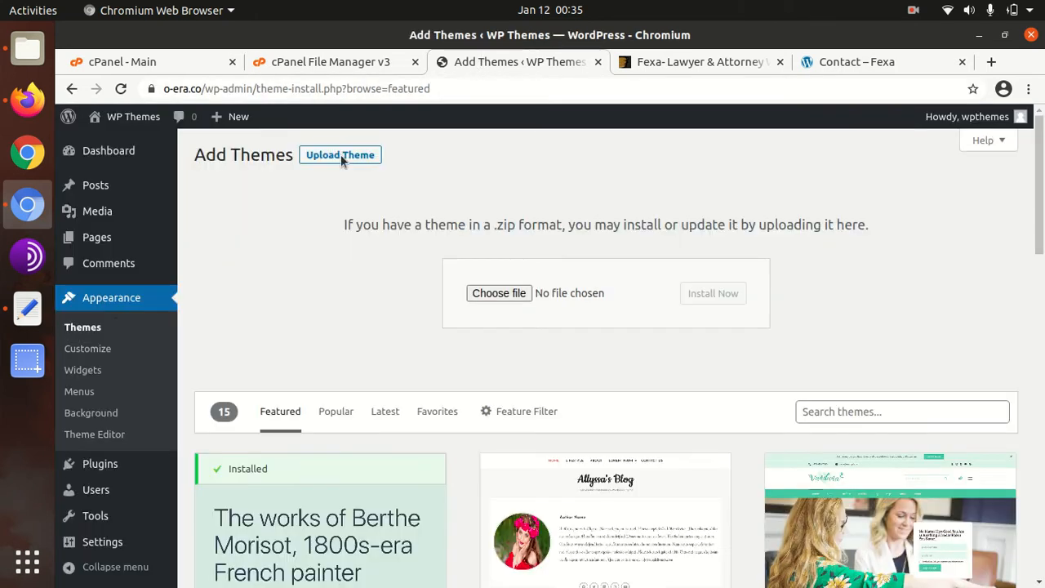
left_click(93, 334)
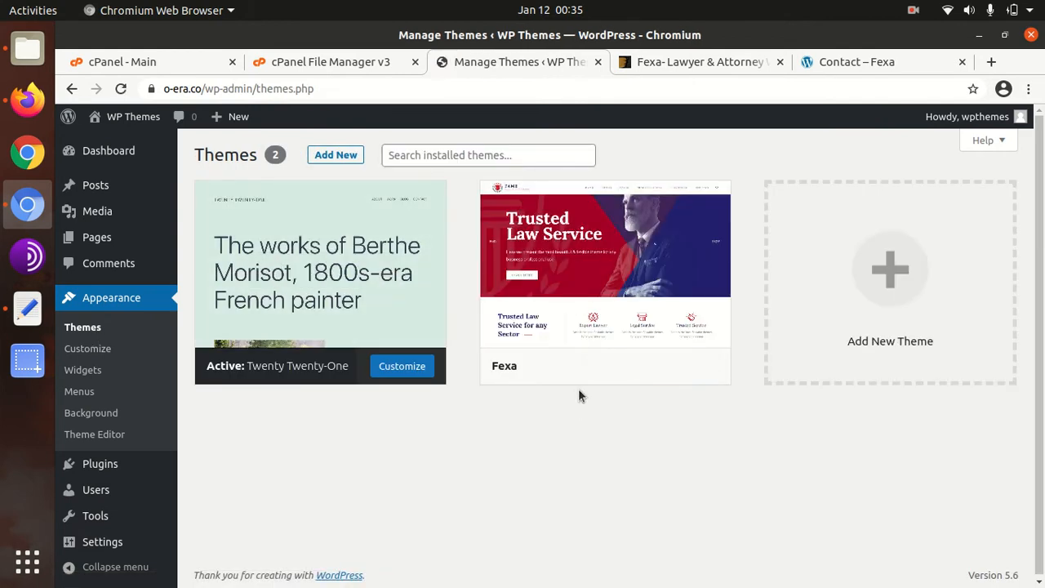
left_click(614, 282)
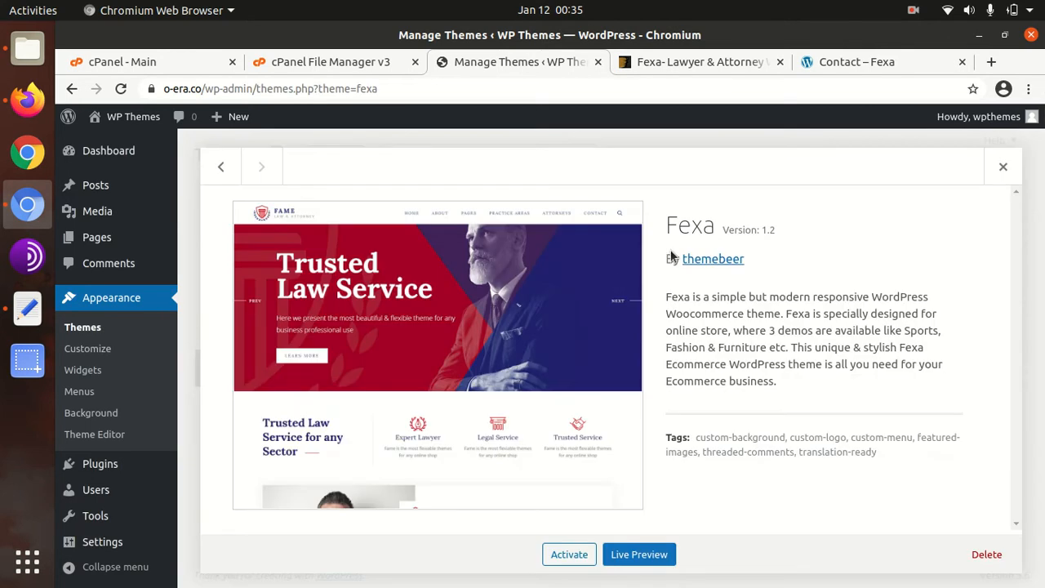
left_click_drag(665, 227, 791, 235)
left_click(736, 357)
left_click_drag(775, 378, 653, 297)
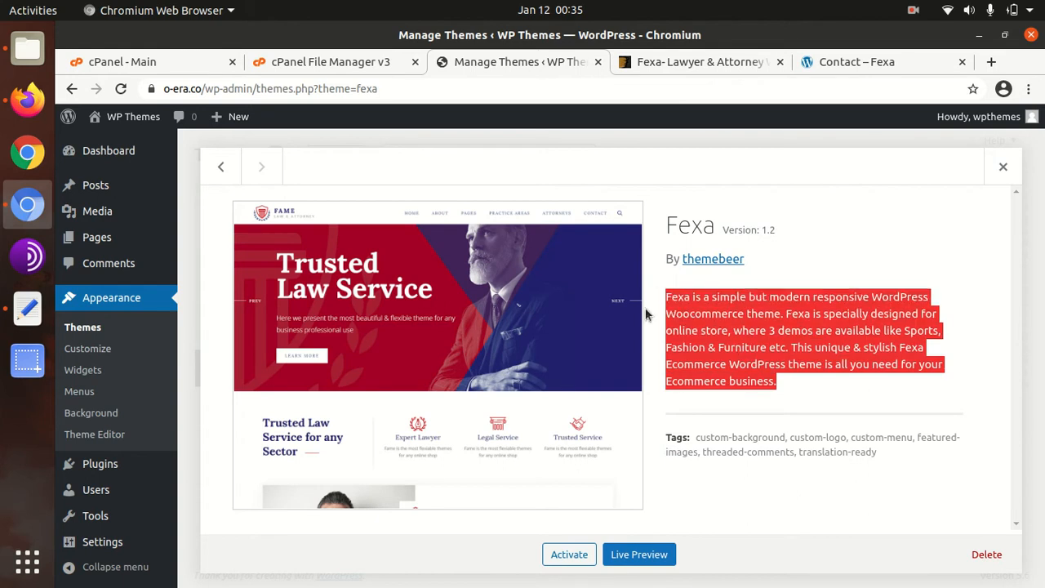
left_click(745, 497)
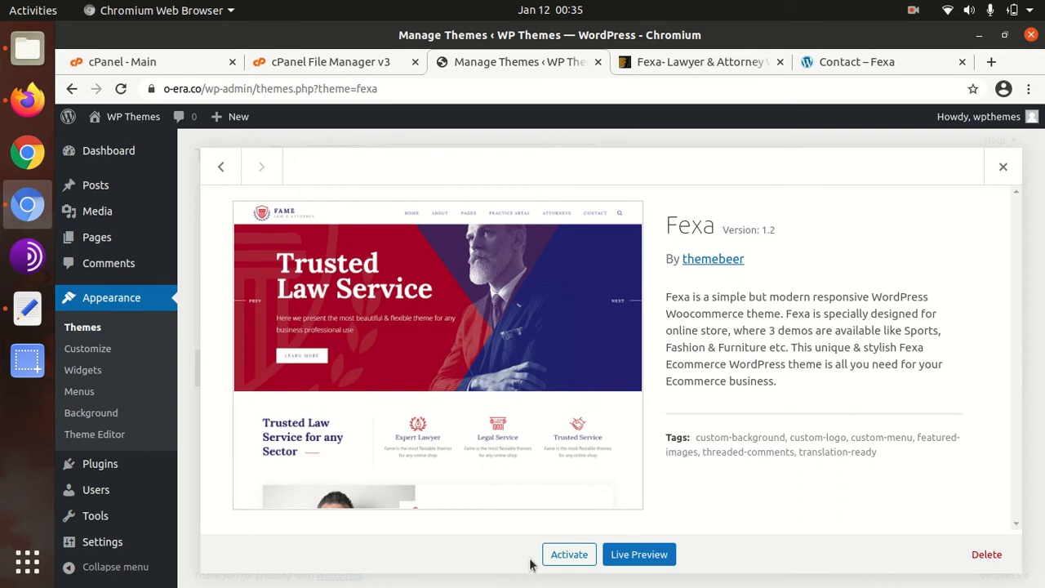
left_click(564, 562)
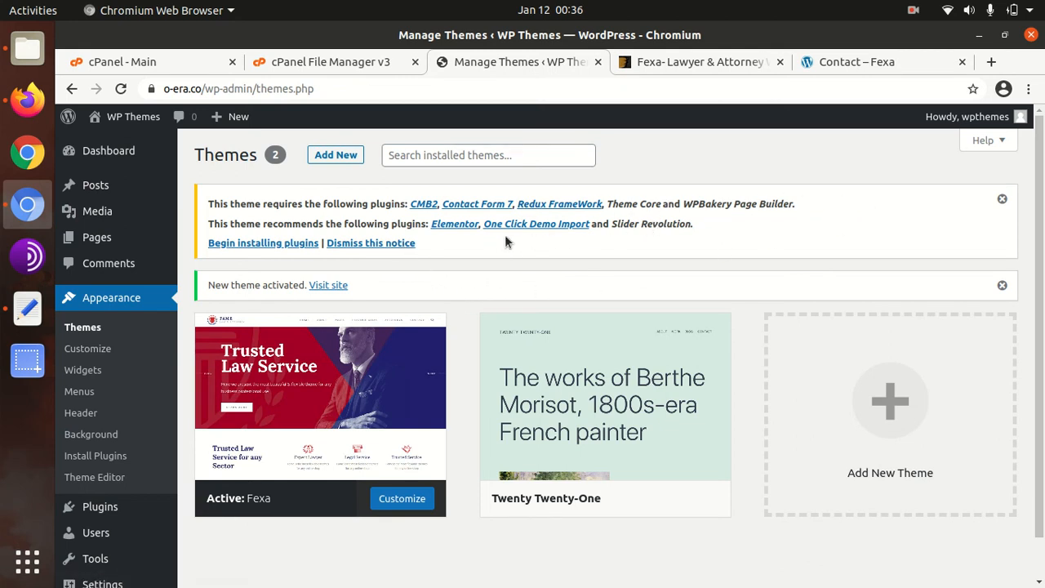
Open the theme's plugin installer and examine the required and recommended plugins, including WPBakery Page Builder, Elementor and Redux FrameWork.
left_click(248, 244)
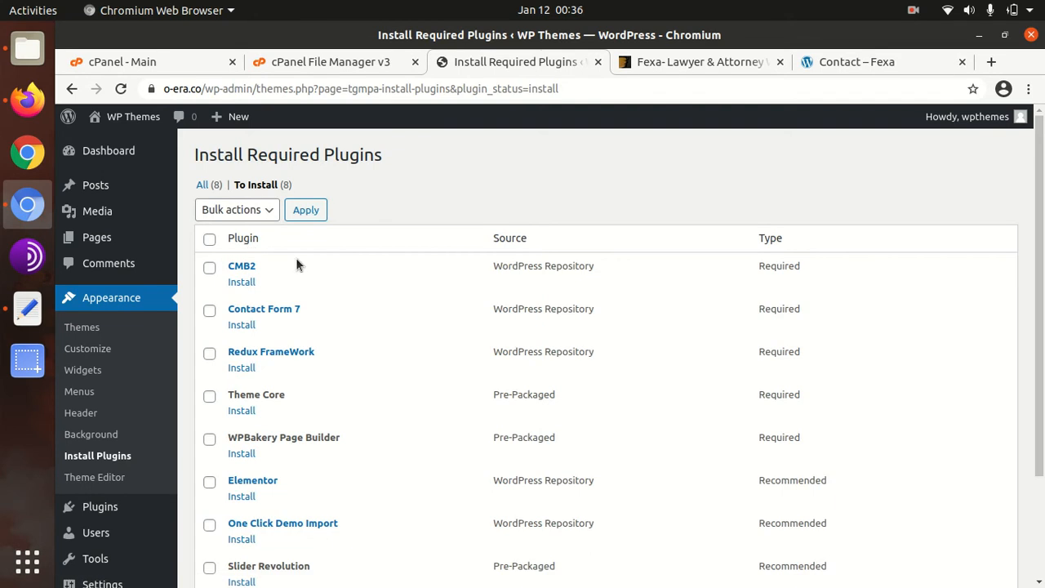
scroll(574, 374, "down", 3)
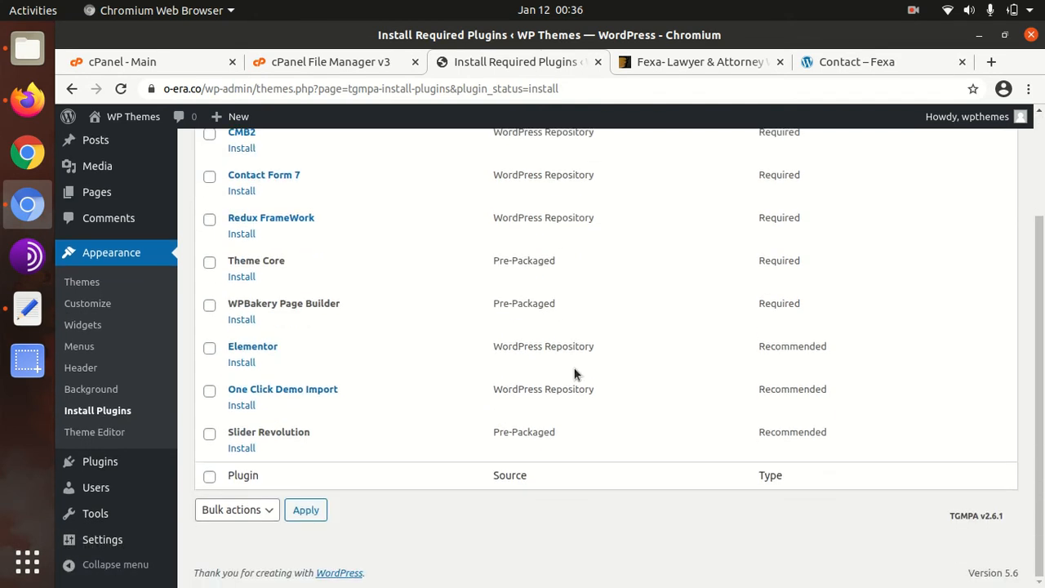
scroll(574, 374, "up", 3)
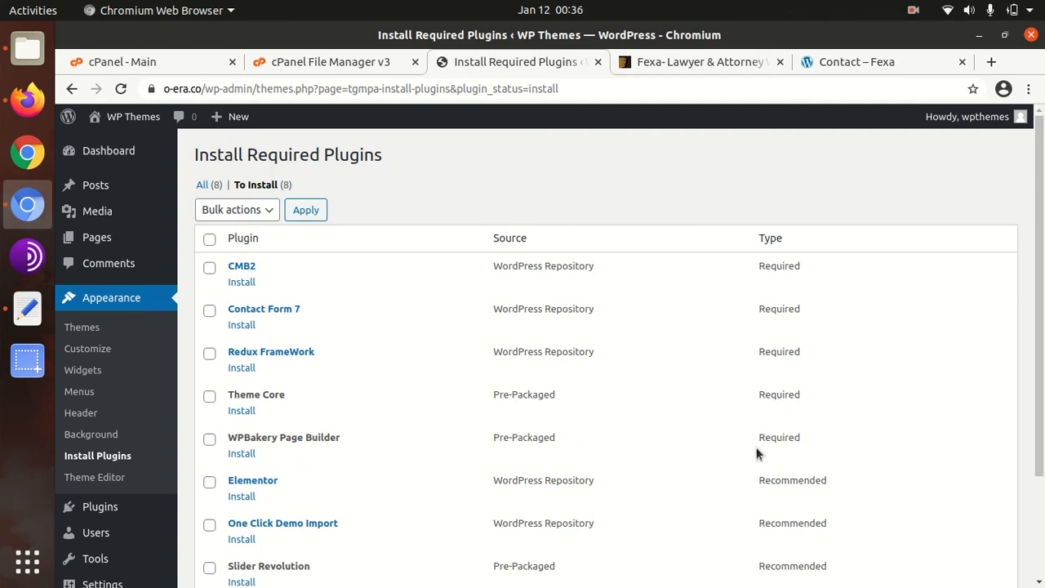
scroll(766, 433, "down", 3)
scroll(724, 431, "up", 3)
scroll(224, 318, "down", 1)
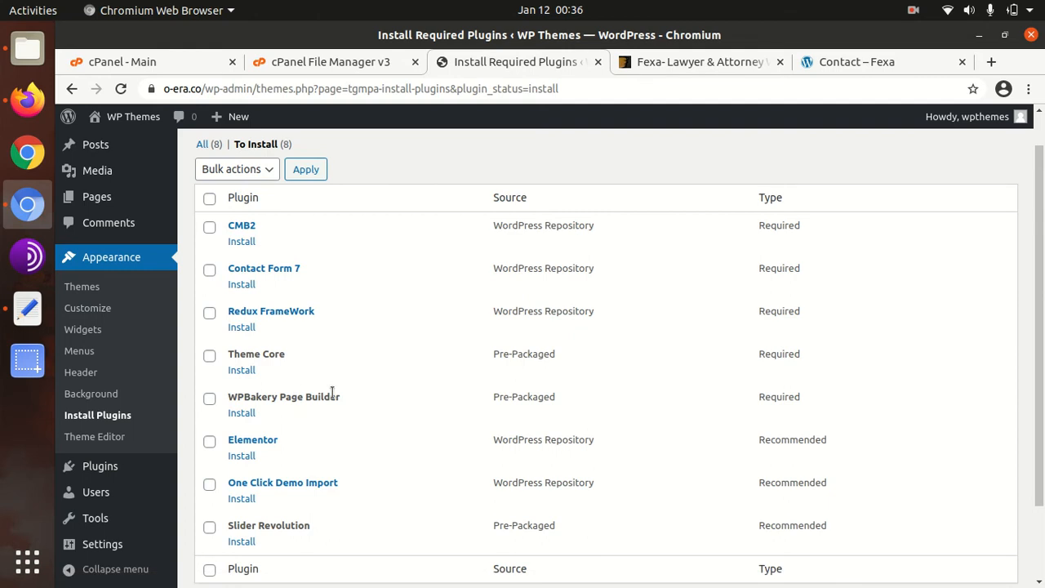
left_click_drag(340, 396, 227, 397)
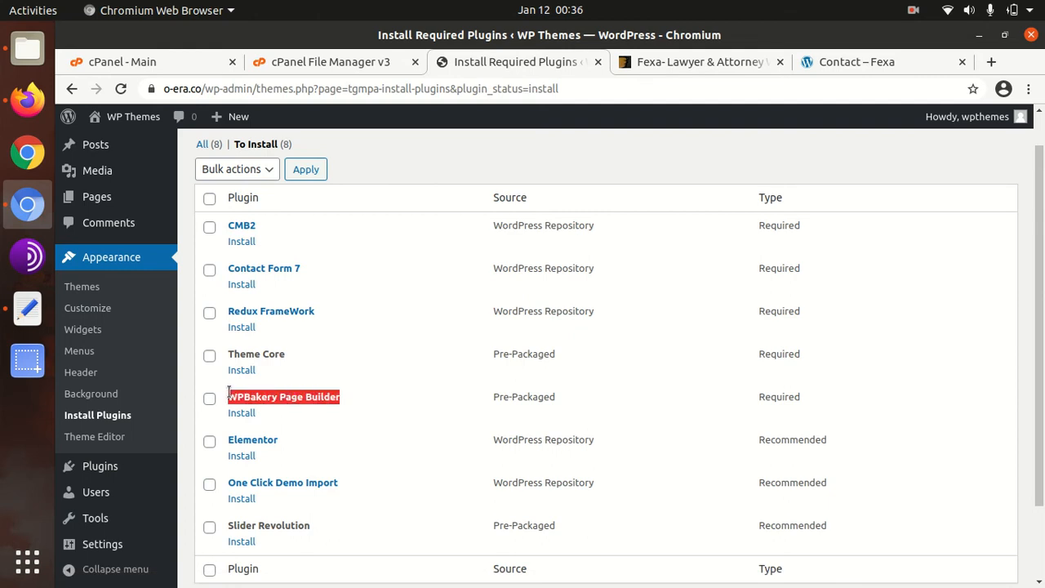
left_click_drag(299, 441, 226, 441)
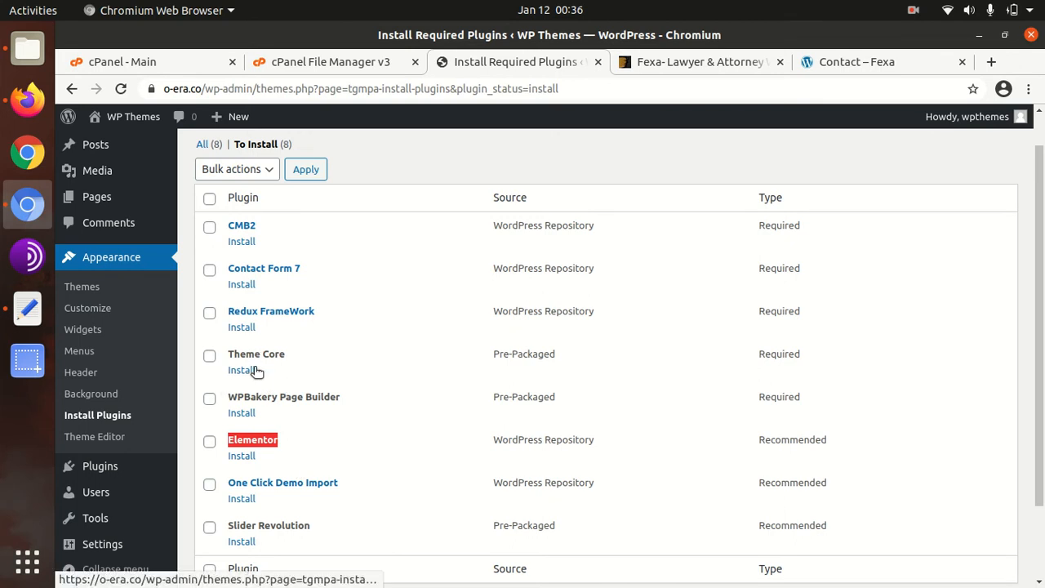
left_click_drag(264, 327, 227, 329)
left_click_drag(317, 312, 227, 311)
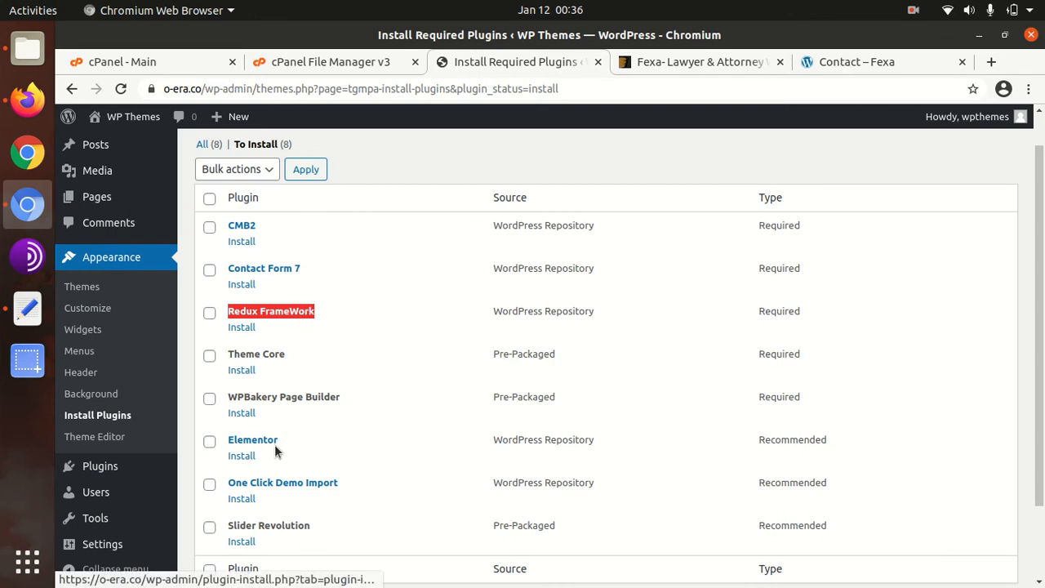
Select all required and recommended plugins and install them in bulk.
scroll(275, 397, "up", 1)
scroll(275, 397, "up", 1)
left_click(209, 240)
left_click(237, 211)
left_click(231, 241)
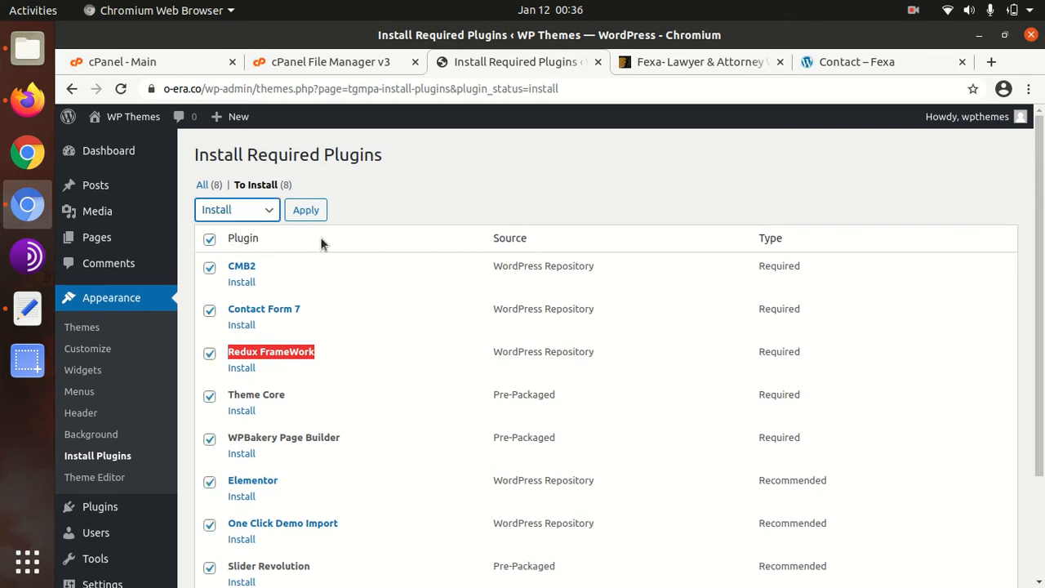
scroll(314, 245, "down", 2)
scroll(310, 249, "up", 2)
left_click(307, 211)
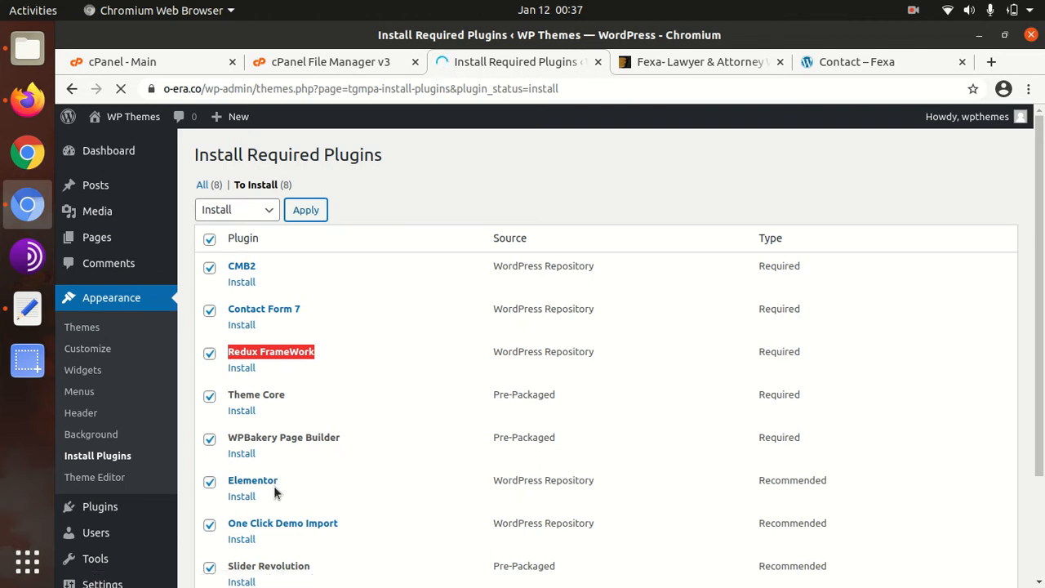
Check the plugin installation log, return to the required plugins installer, and bulk-activate all the installed plugins.
scroll(305, 443, "down", 5)
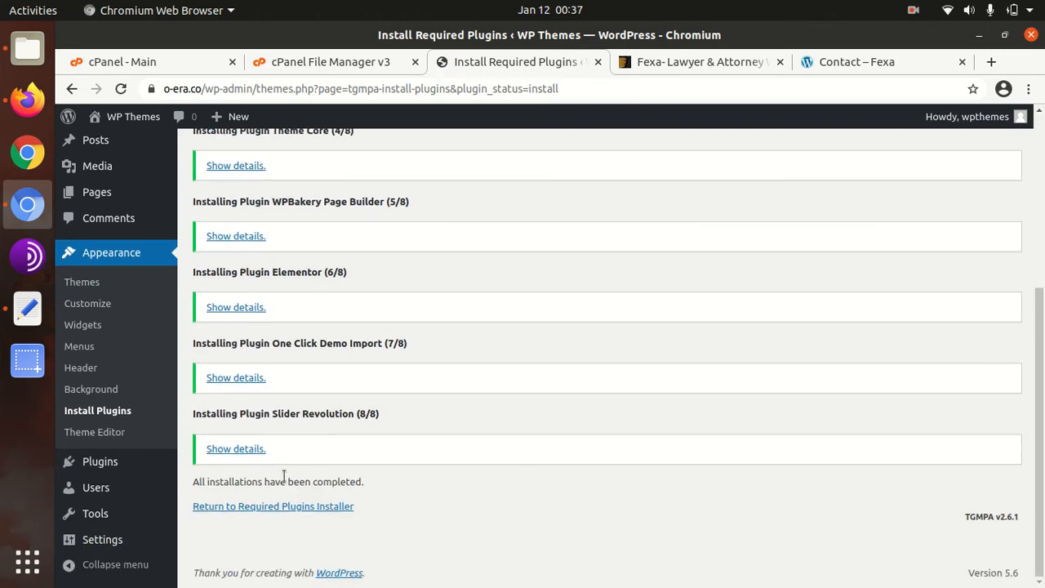
scroll(283, 475, "up", 6)
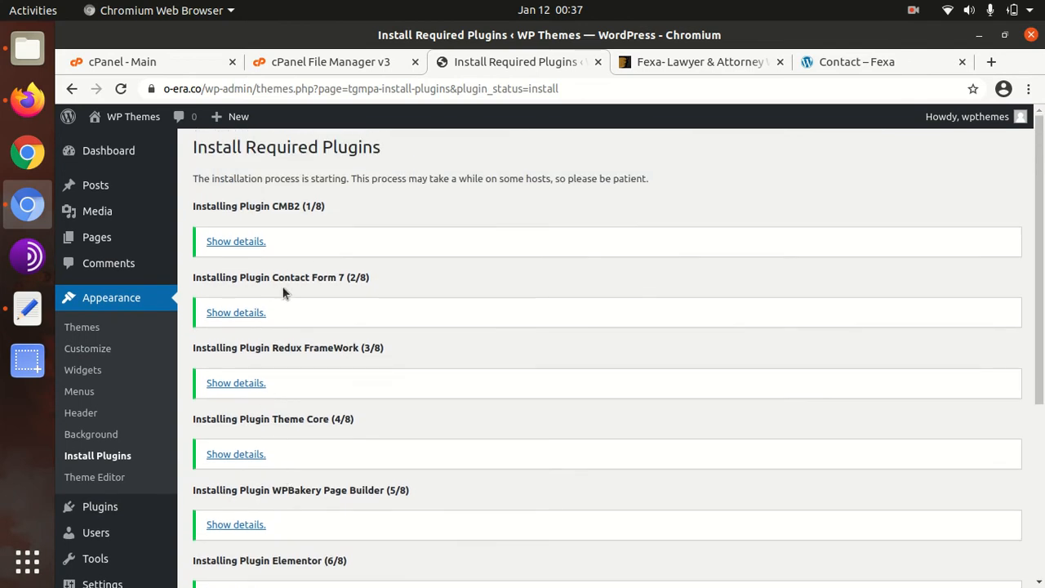
scroll(264, 443, "down", 5)
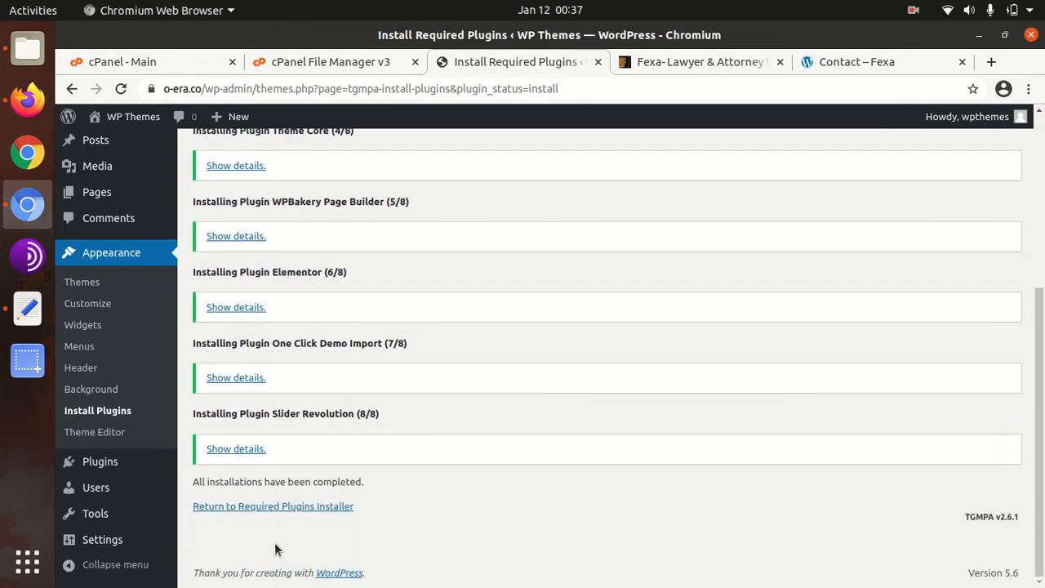
left_click(274, 508)
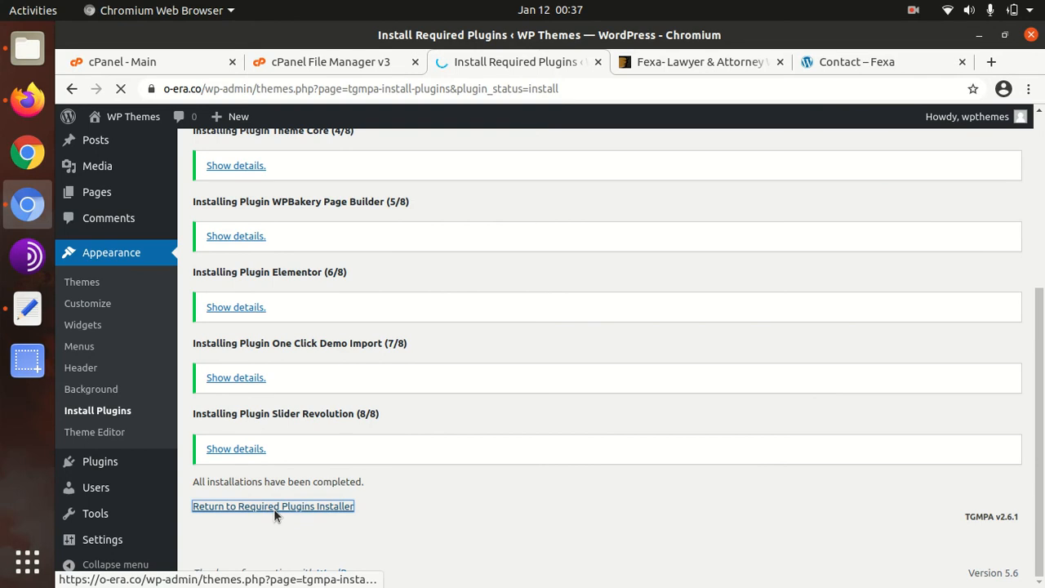
left_click(209, 238)
left_click(261, 214)
left_click(255, 269)
left_click(306, 212)
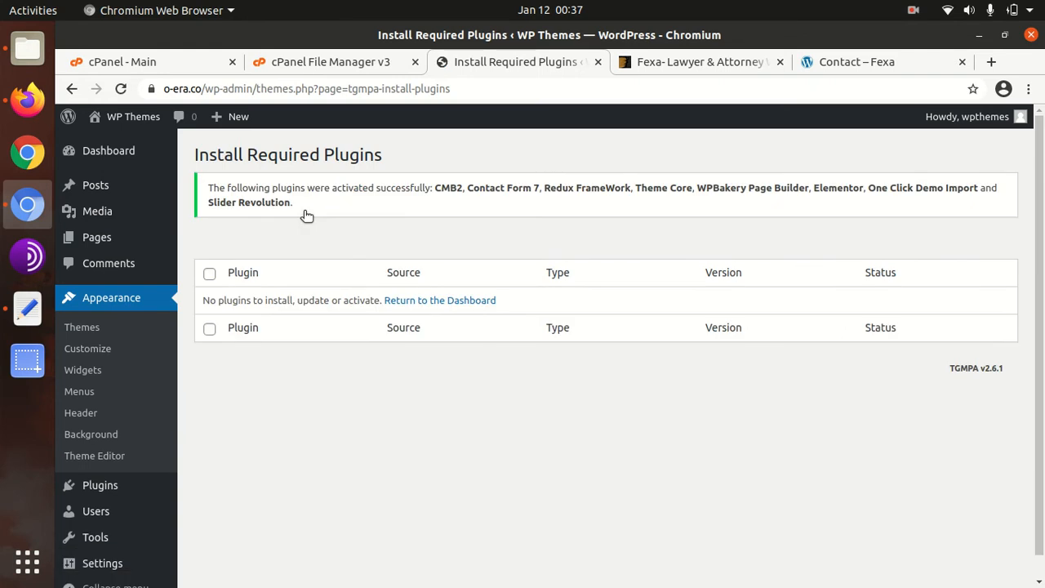
Open the WP Themes site in a new browser tab and look over its front page with the Fexa theme applied.
mouse_move(134, 123)
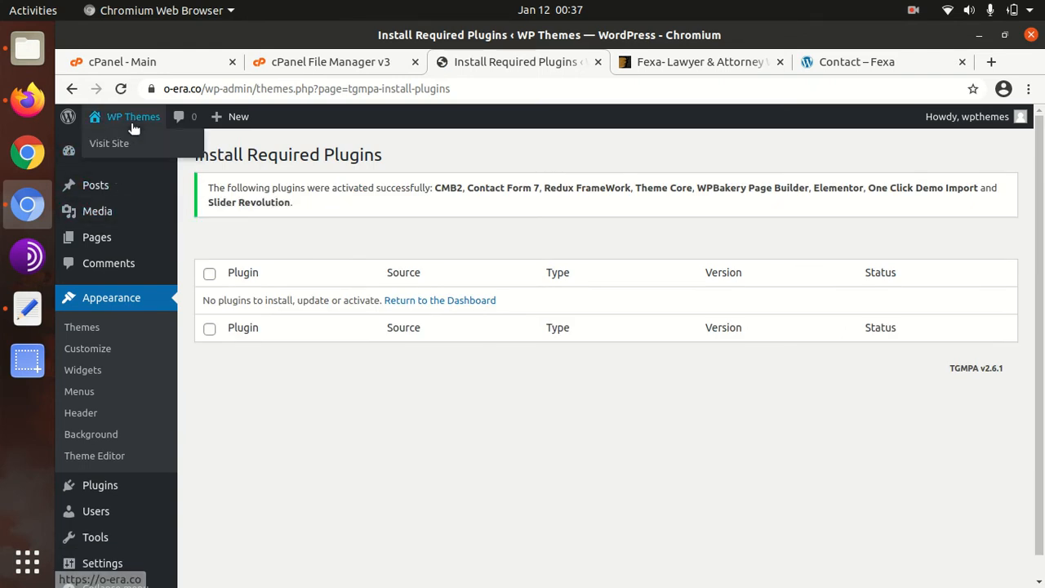
middle_click(109, 143)
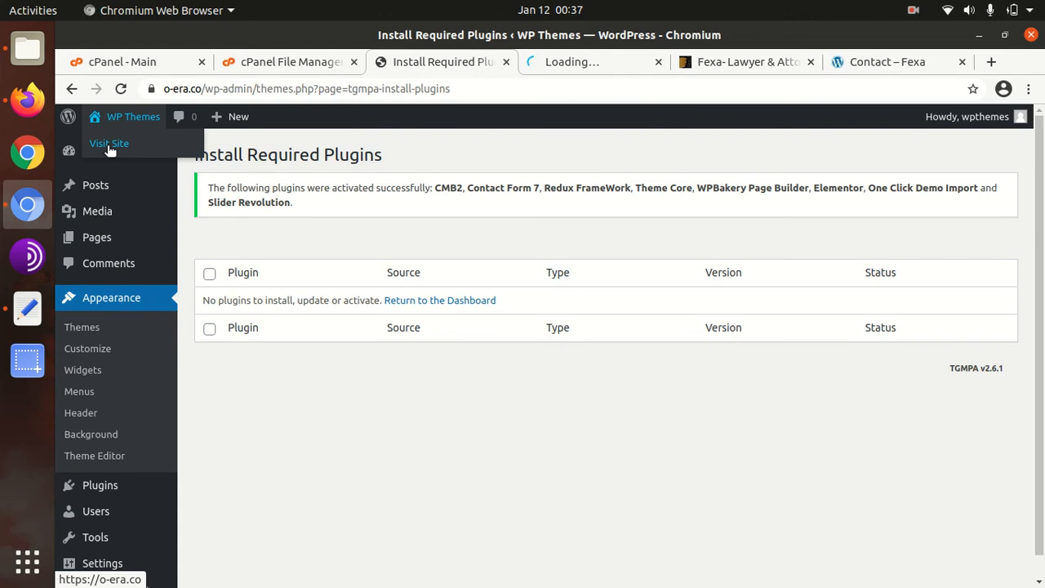
left_click(556, 62)
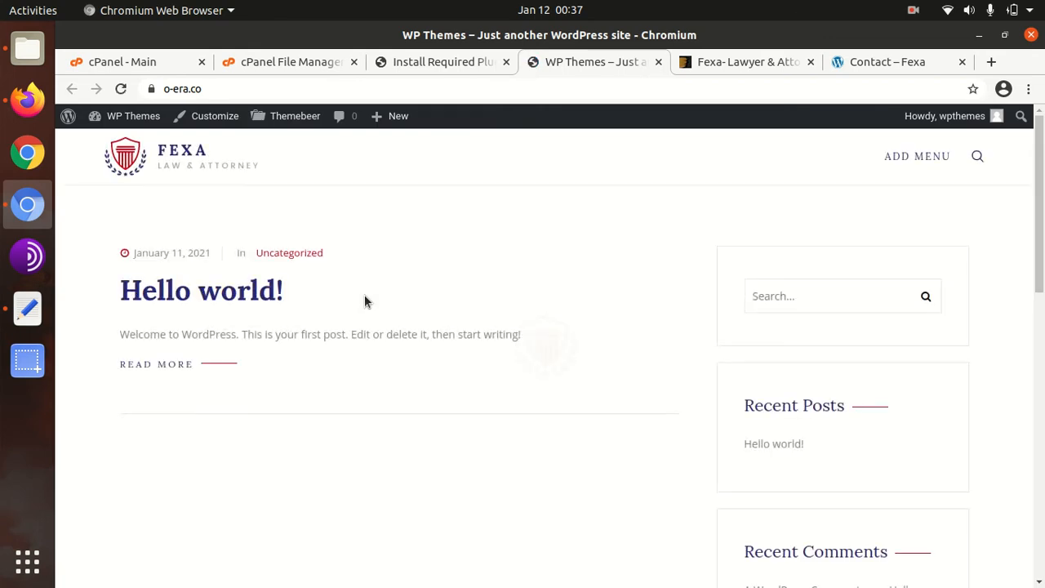
scroll(316, 432, "down", 3)
scroll(315, 432, "up", 3)
scroll(290, 378, "down", 8)
scroll(292, 393, "down", 7)
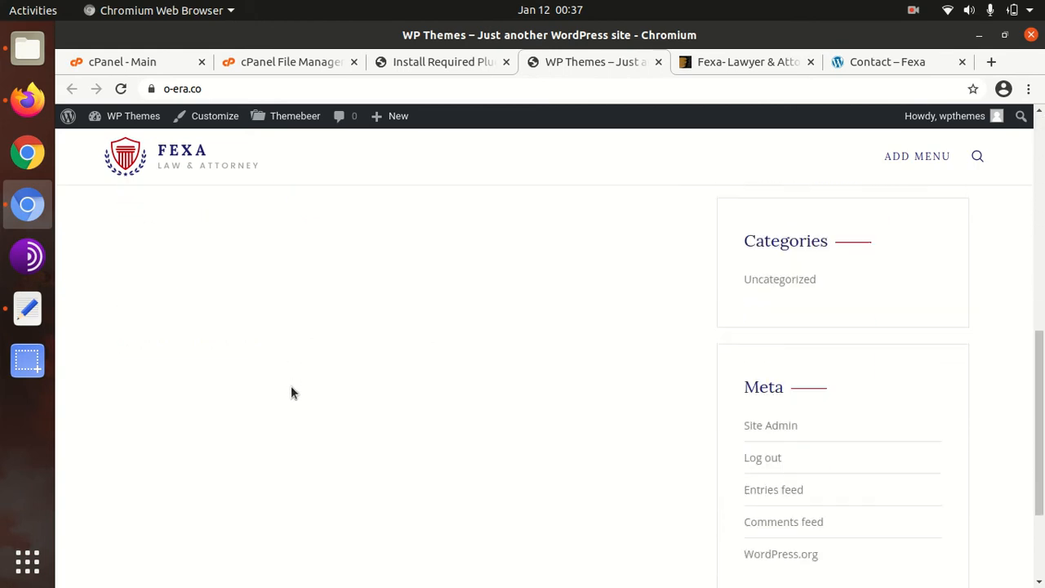
Check the plugin activation result in the required plugins installer, and open the home page of the Fexa live demo for comparison.
scroll(291, 392, "up", 12)
scroll(291, 385, "up", 3)
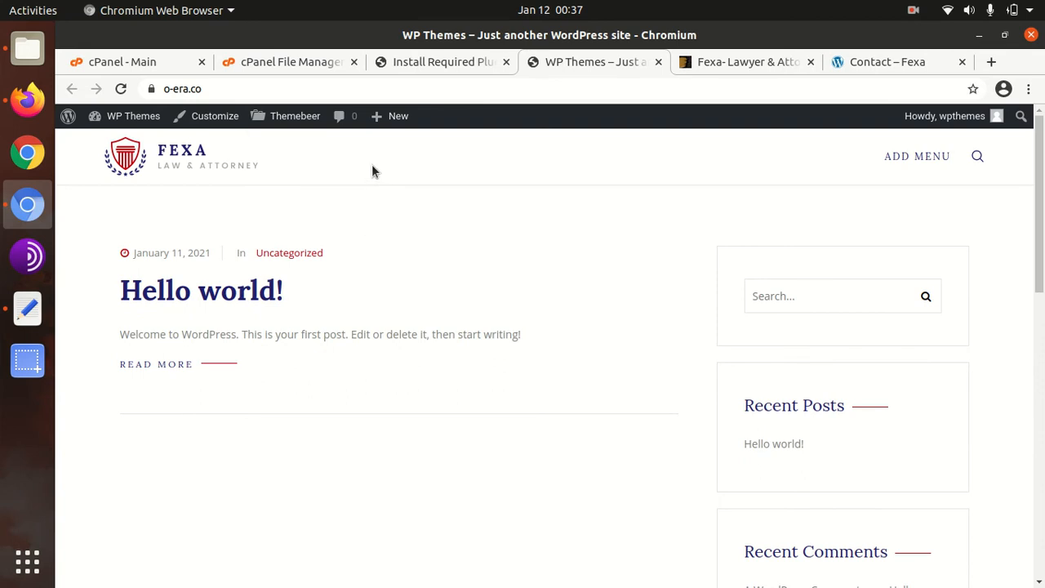
left_click(417, 62)
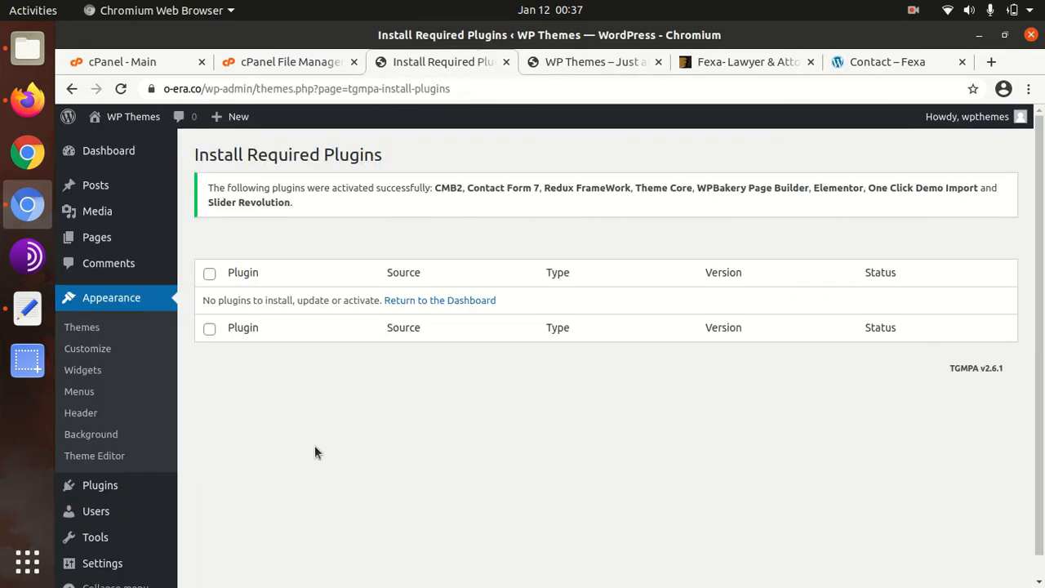
scroll(314, 468, "down", 1)
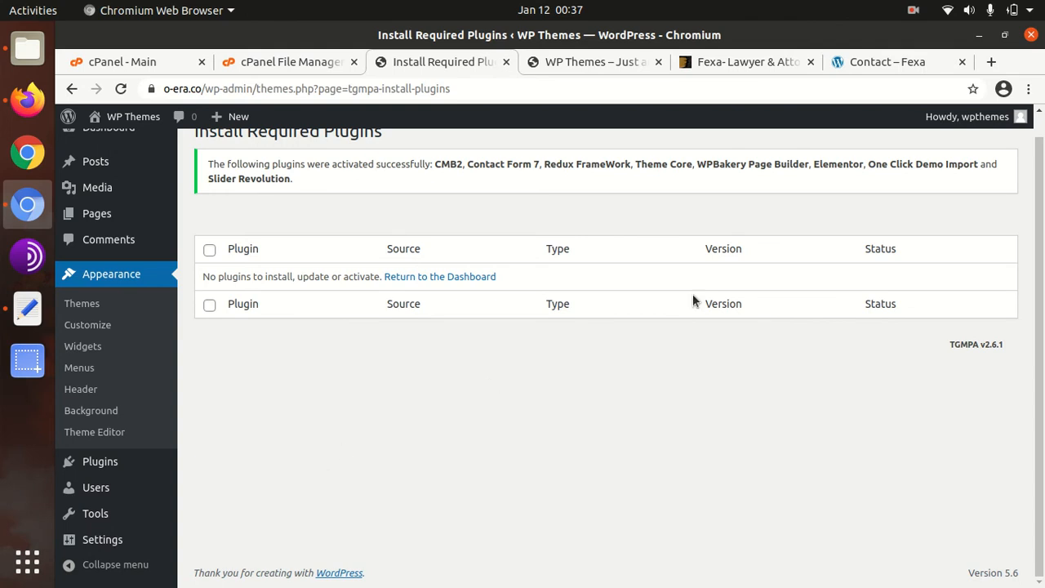
left_click(873, 62)
left_click(201, 136)
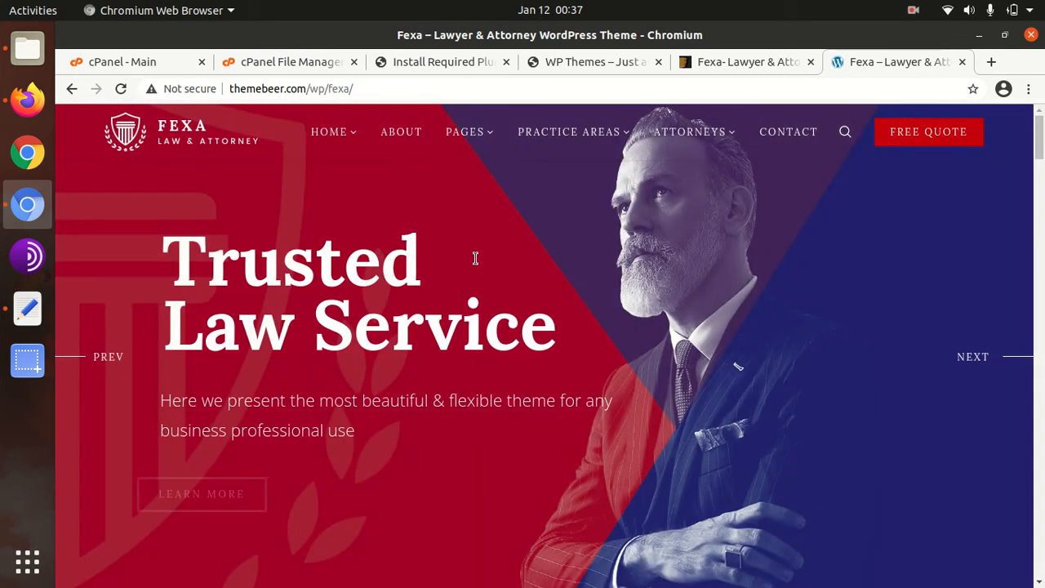
Return to the WordPress admin tab, reload it, and shorten its address to o-era.co/wp-admin to open the dashboard.
left_click(415, 66)
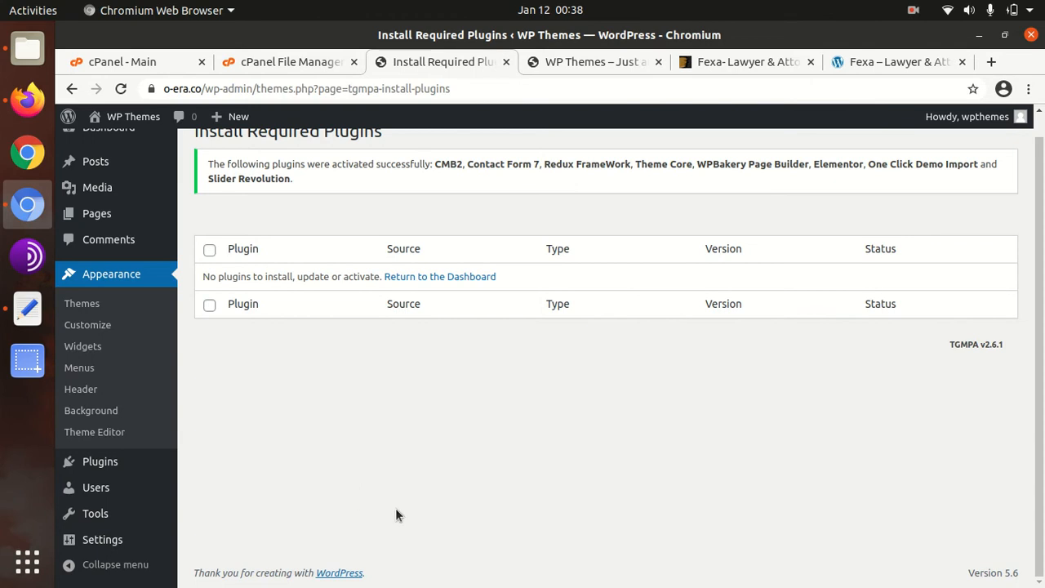
scroll(133, 422, "up", 1)
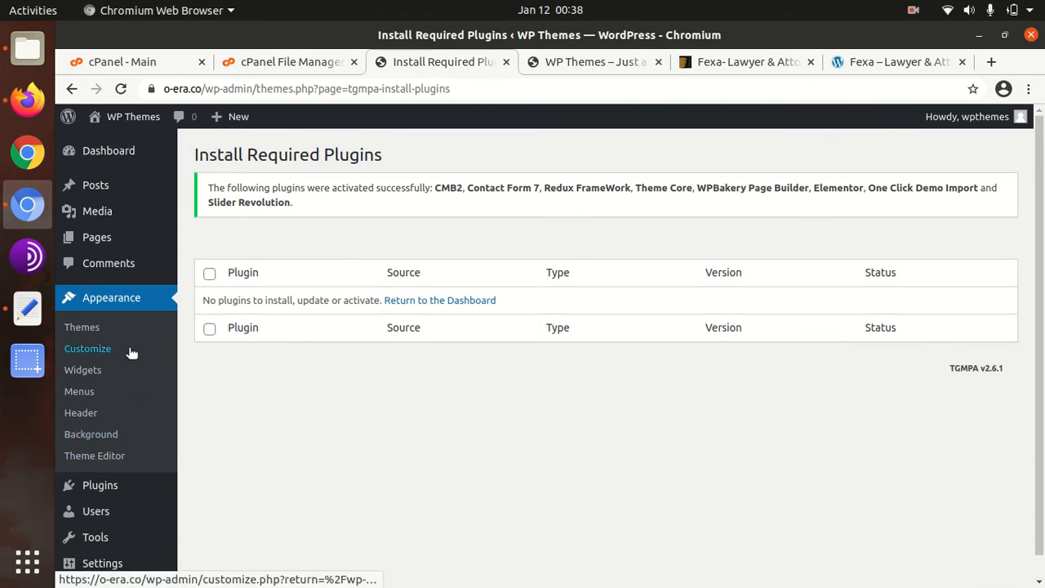
left_click(121, 89)
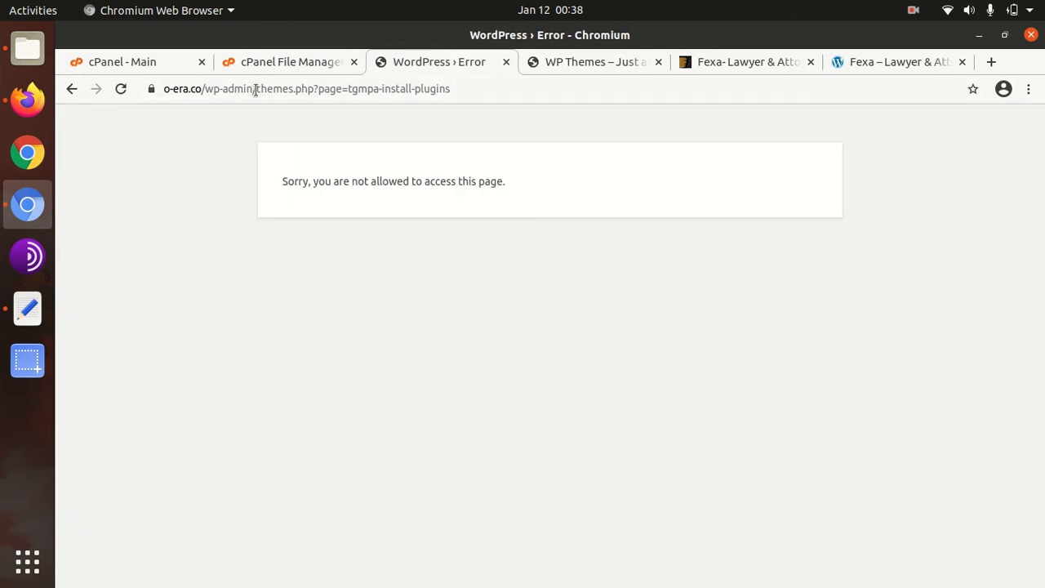
left_click_drag(250, 89, 590, 86)
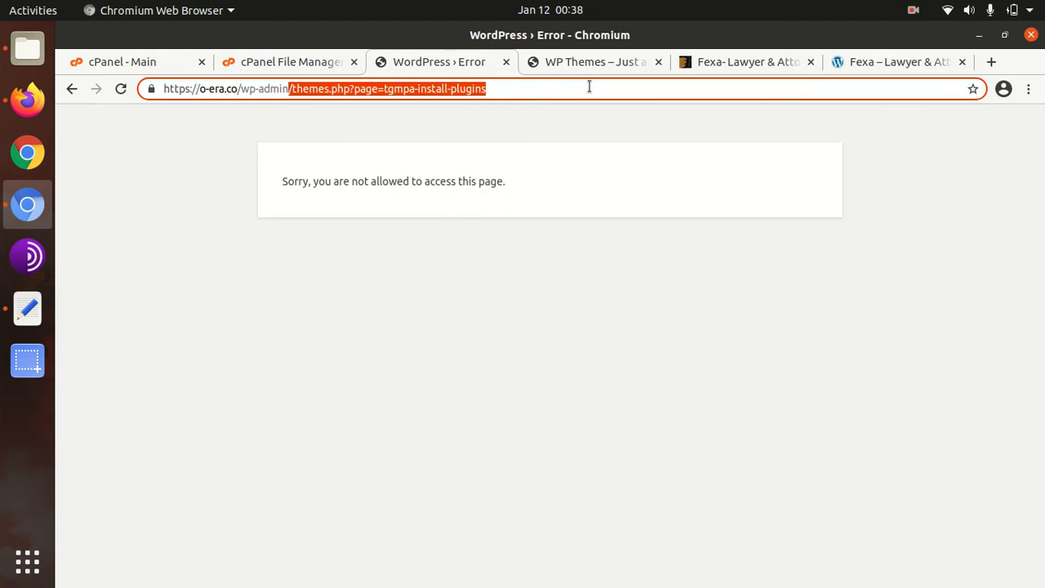
key("BackSpace")
key("Return")
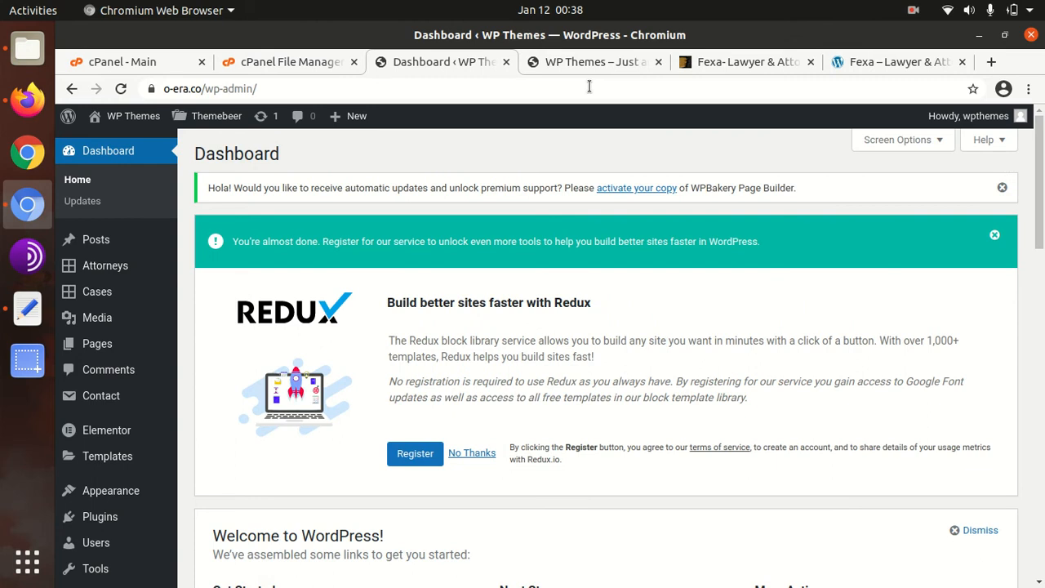
Dismiss the WPBakery Page Builder and Redux notices and look through the dashboard widgets.
left_click(1001, 189)
left_click(995, 193)
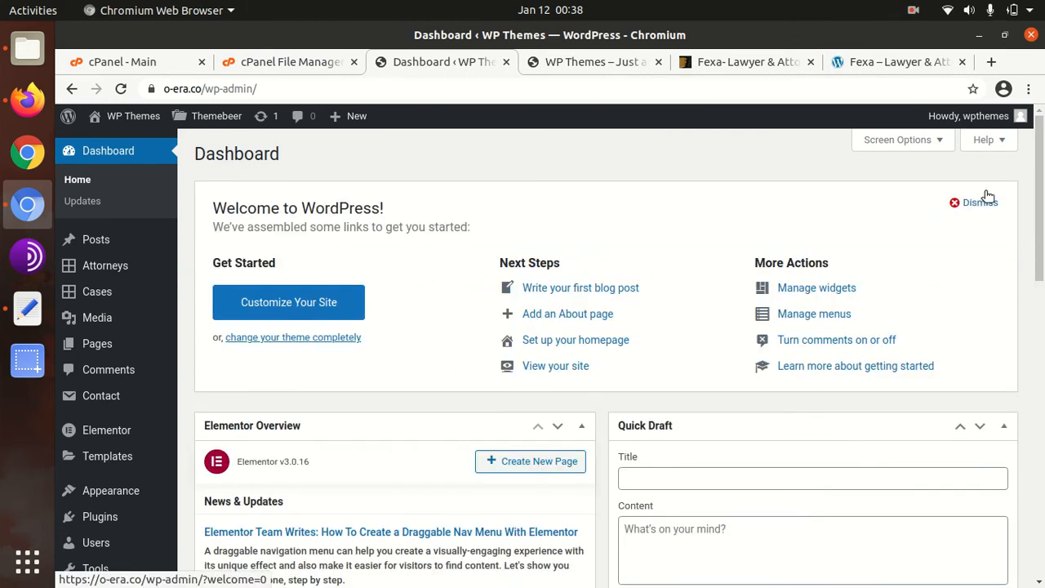
scroll(435, 369, "down", 5)
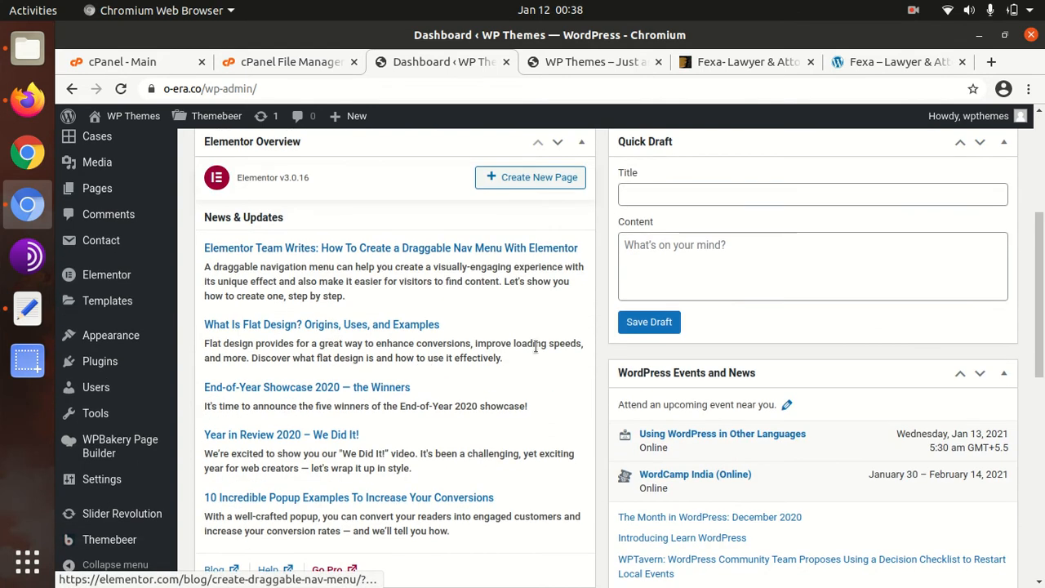
scroll(382, 347, "down", 3)
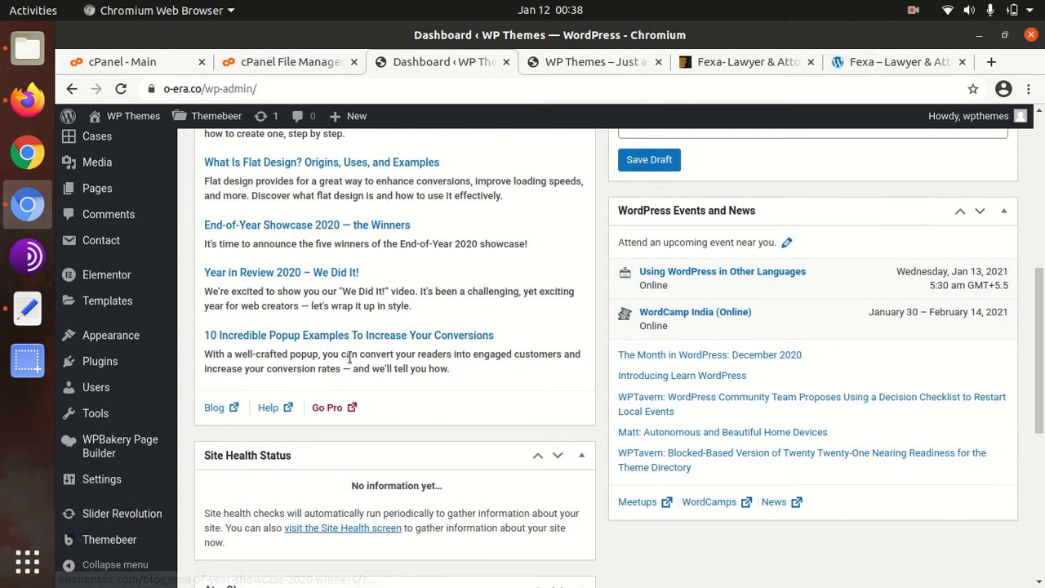
scroll(296, 361, "down", 6)
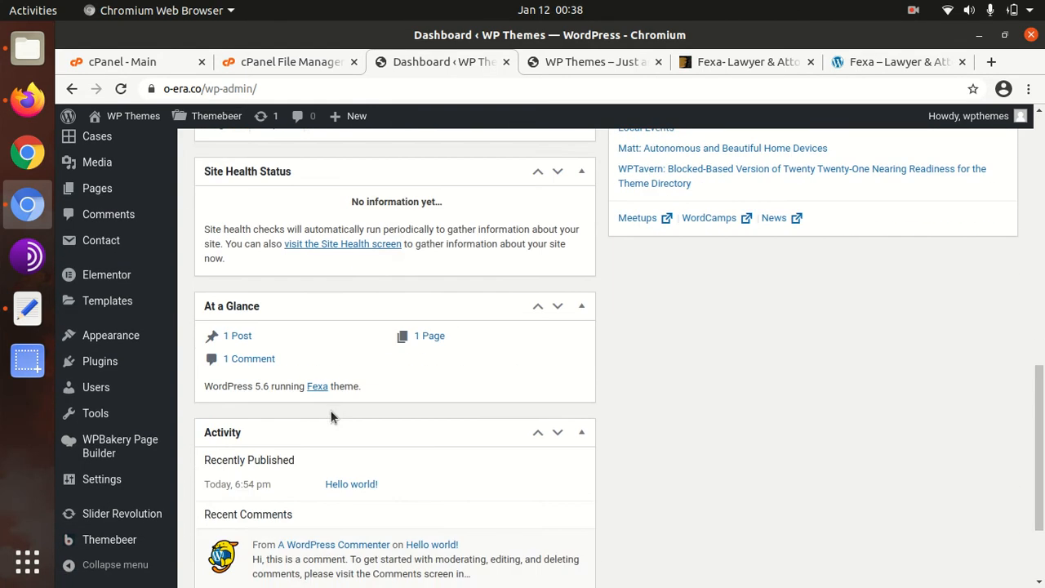
scroll(327, 414, "down", 1)
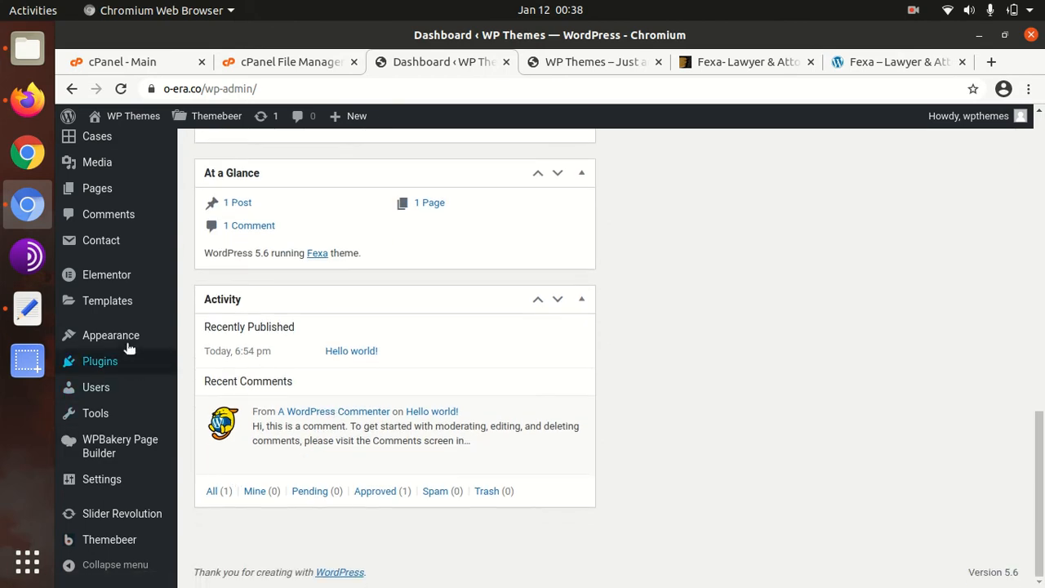
Look over the admin navigation entries and open the Import Demo Data page under Appearance.
mouse_move(120, 281)
scroll(121, 282, "up", 3)
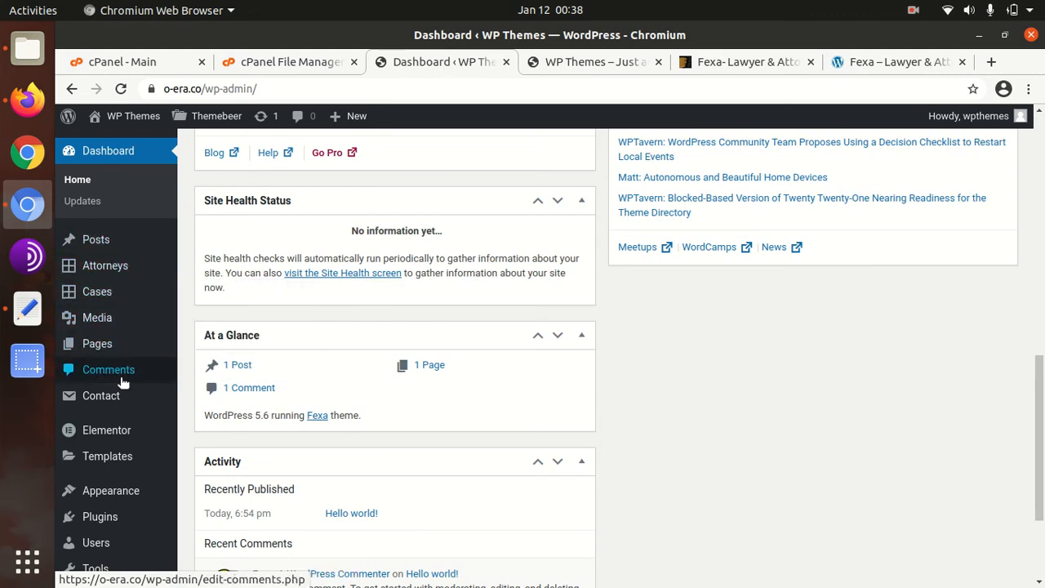
mouse_move(124, 402)
scroll(124, 402, "down", 3)
mouse_move(110, 372)
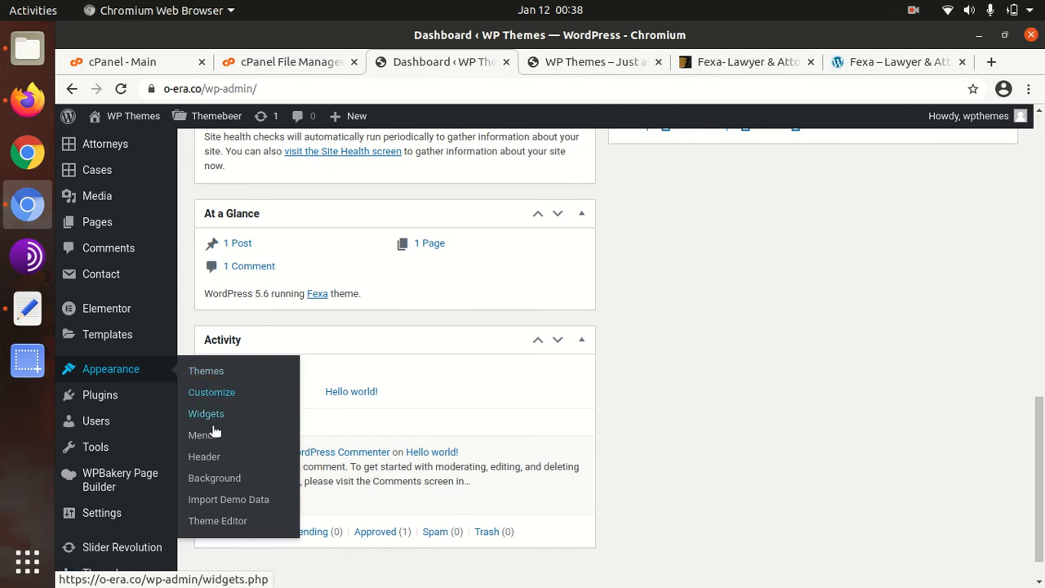
left_click(221, 501)
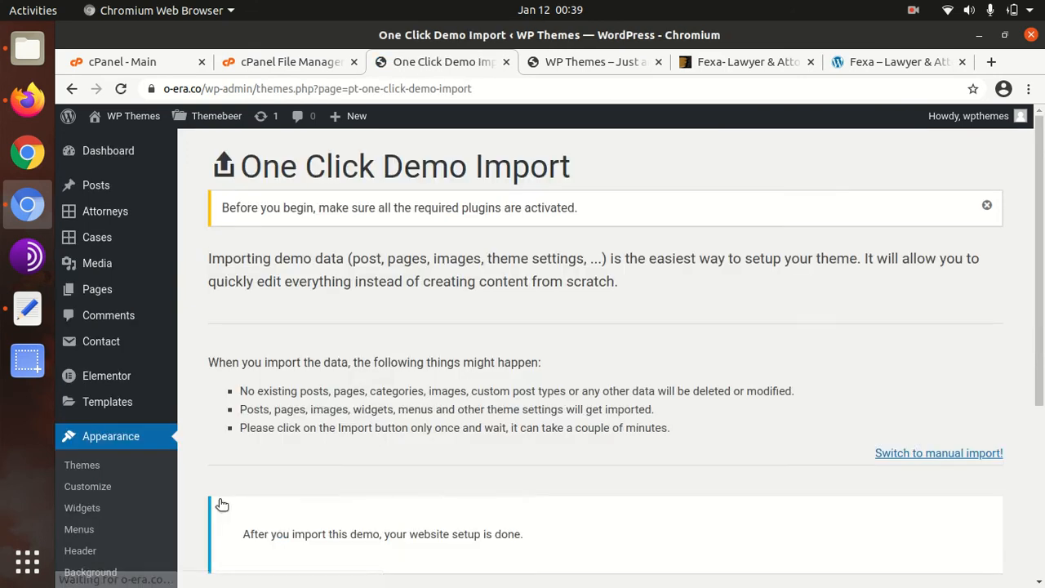
Read the note about the website setup and import the theme's demo data.
scroll(273, 397, "down", 2)
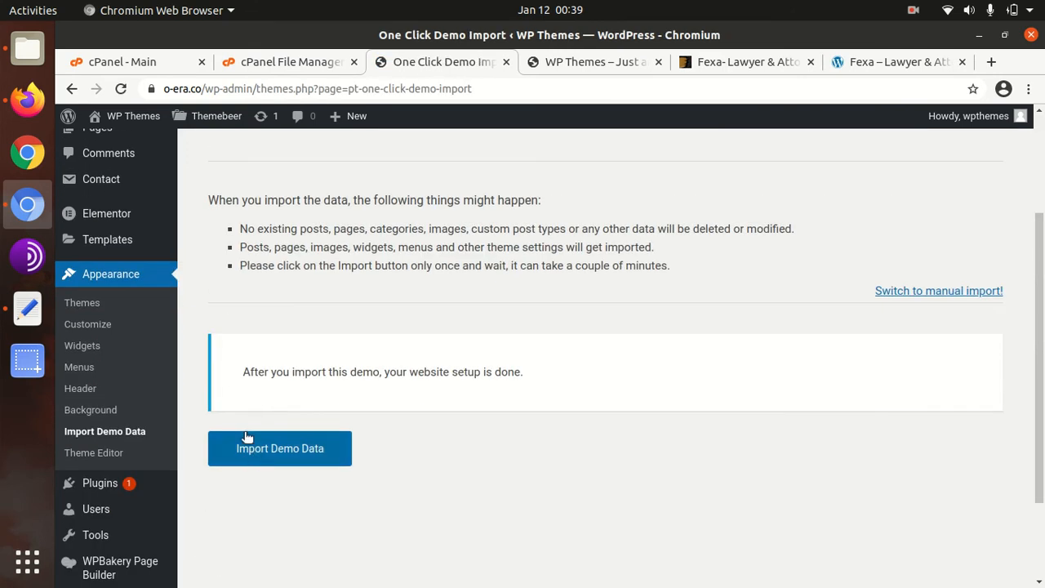
left_click_drag(246, 375, 527, 378)
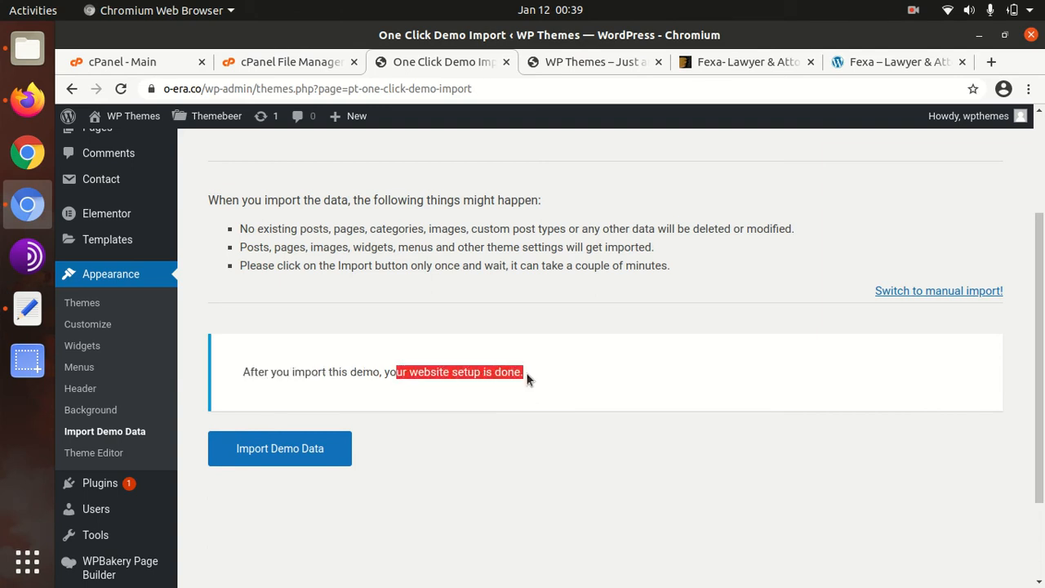
left_click(550, 380)
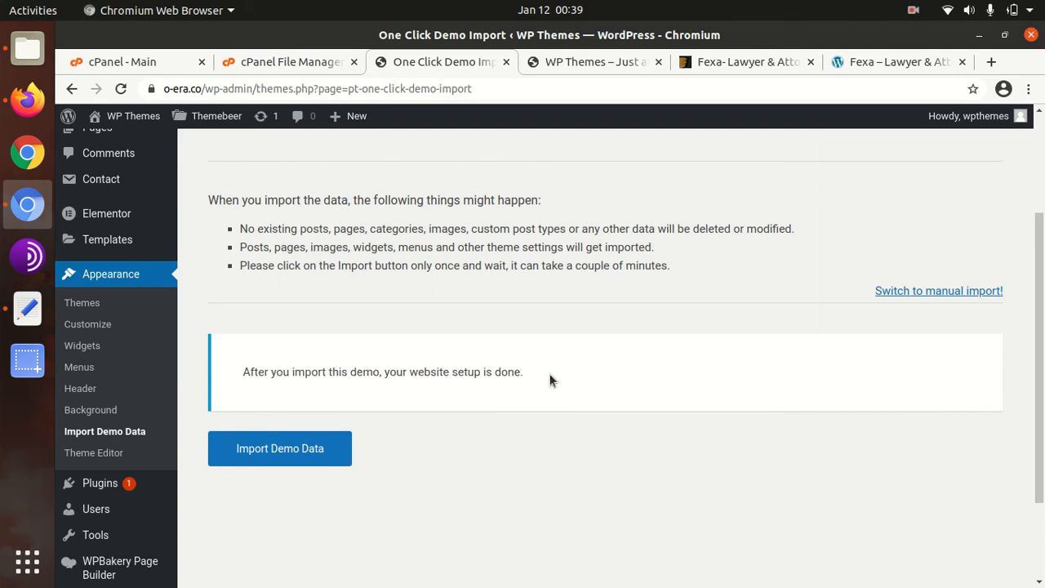
left_click(275, 459)
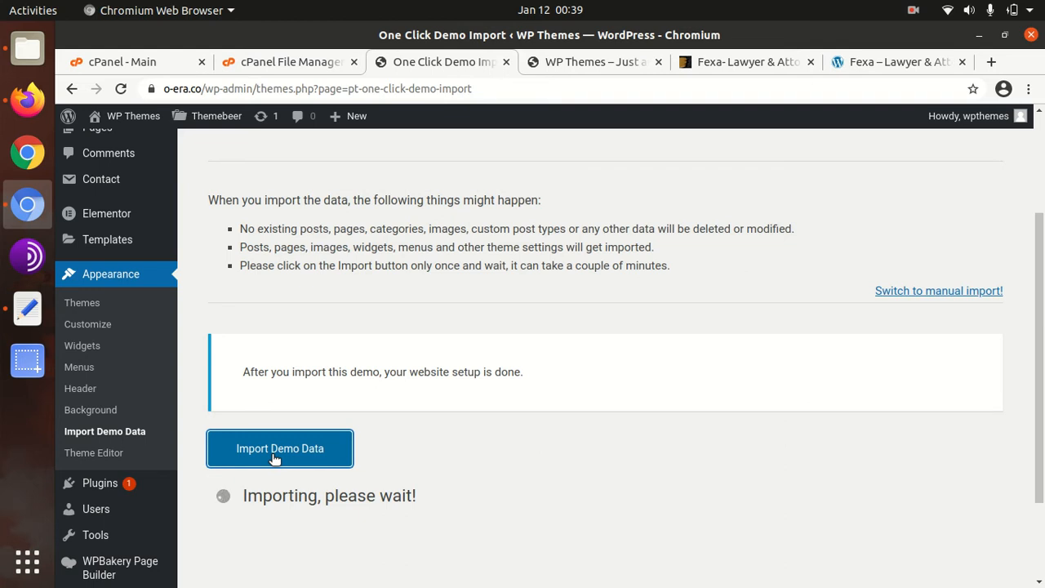
Examine the demo import result message and reread the import notes on the One Click Demo Import page.
scroll(509, 445, "down", 2)
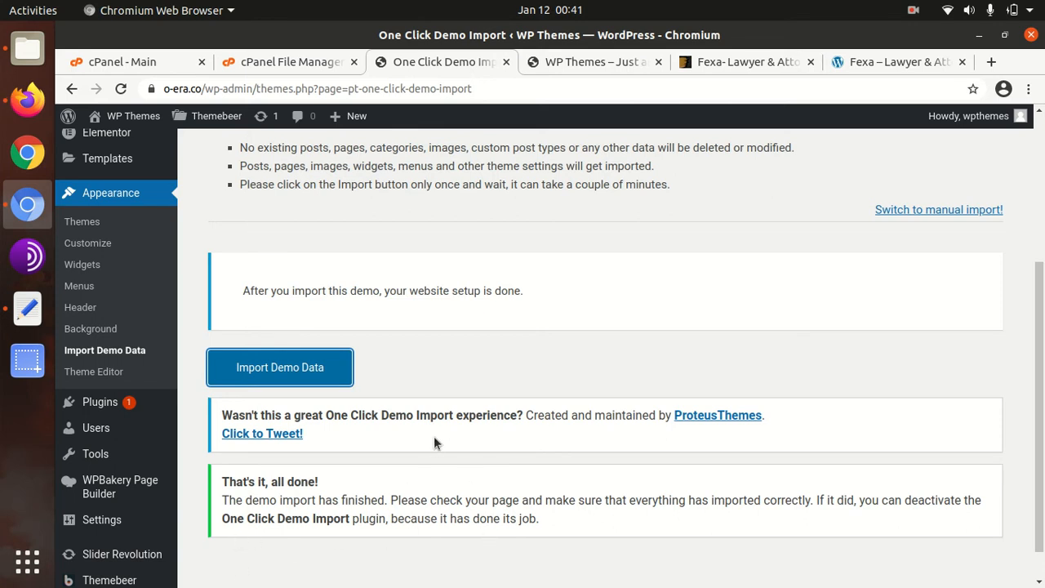
scroll(412, 445, "down", 1)
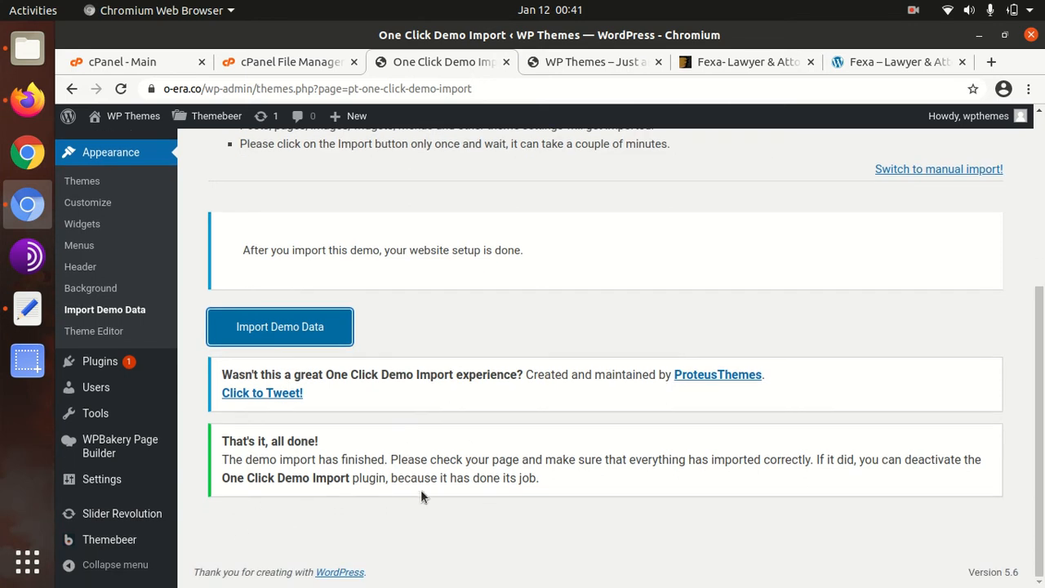
scroll(432, 522, "up", 4)
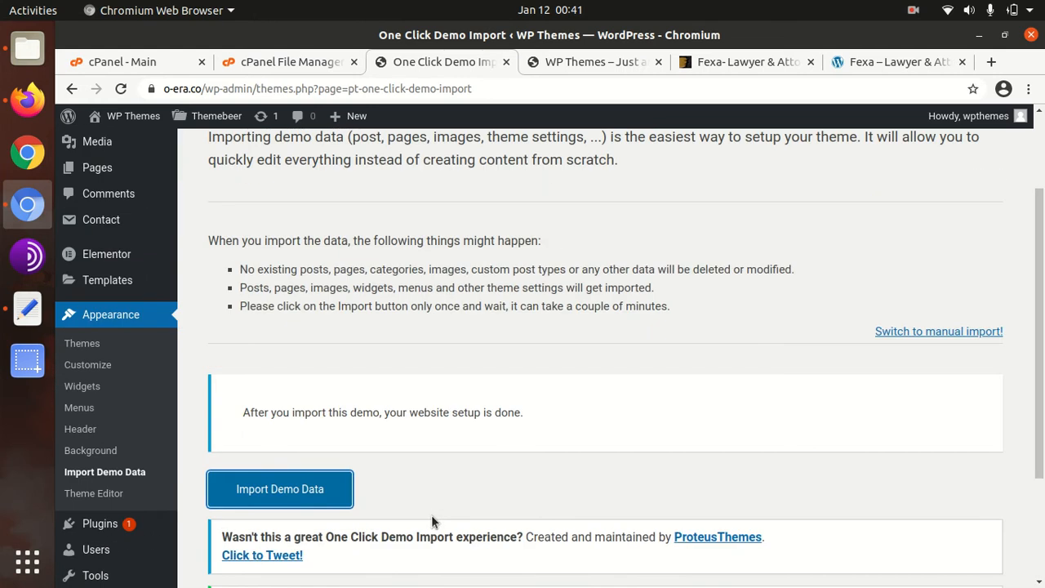
scroll(433, 521, "up", 3)
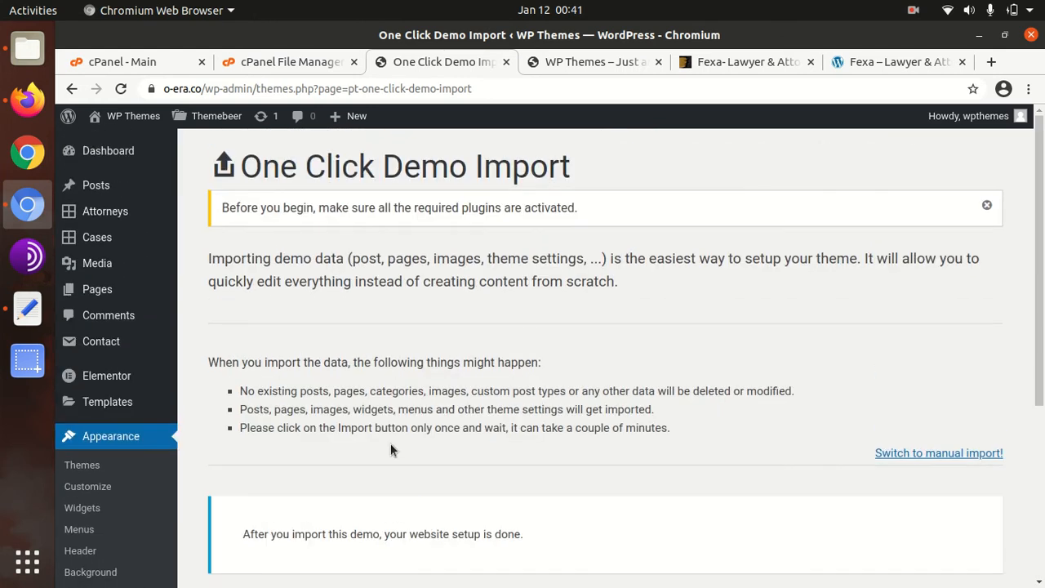
scroll(390, 444, "down", 2)
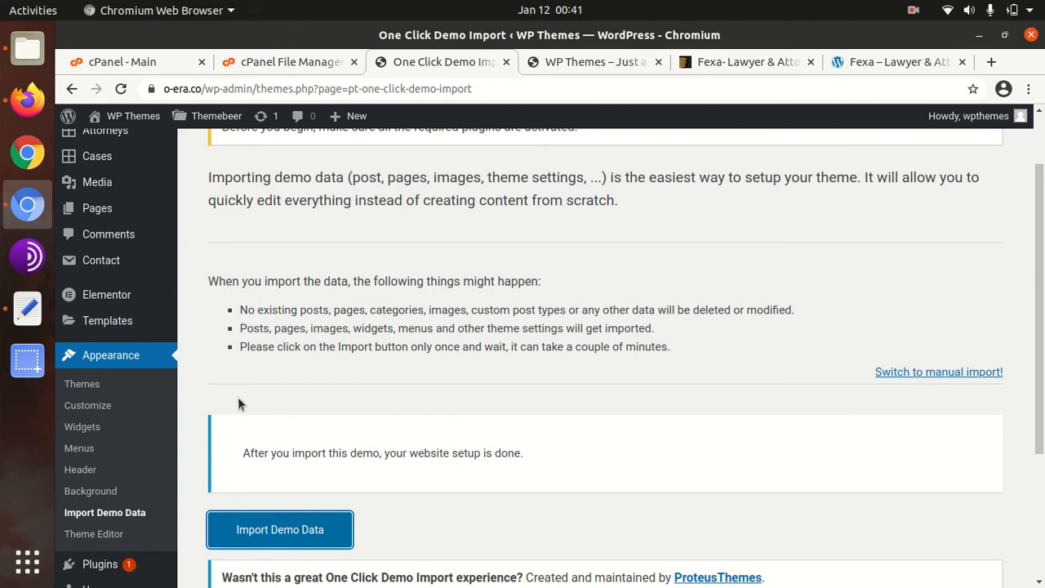
scroll(270, 400, "down", 4)
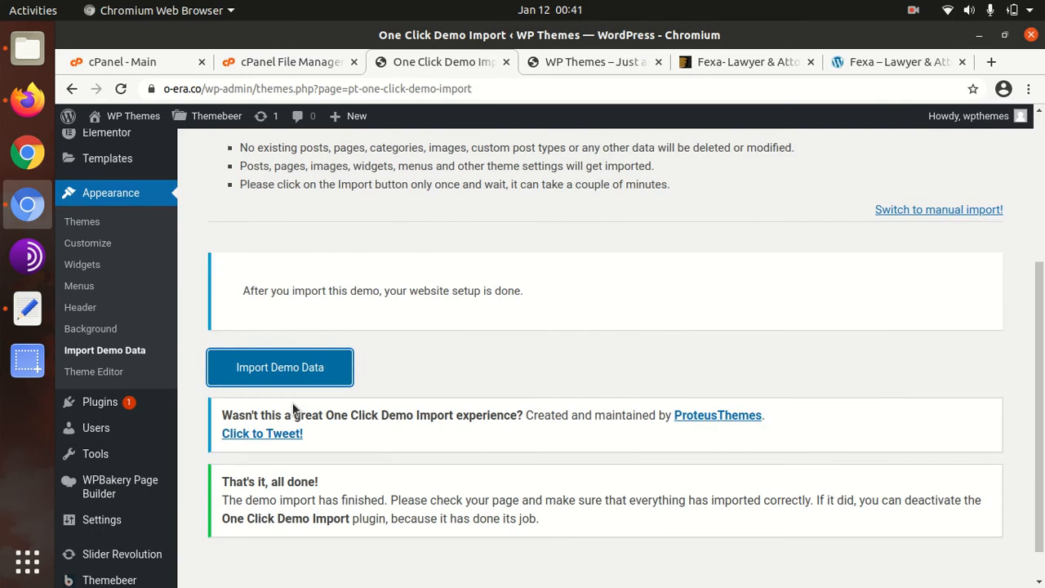
scroll(403, 422, "down", 1)
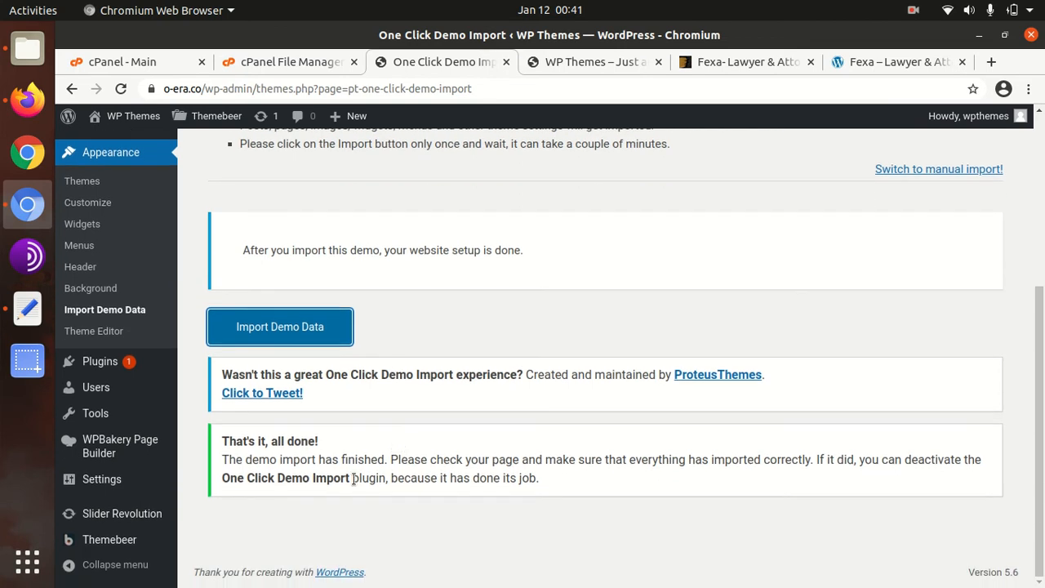
scroll(347, 458, "up", 4)
scroll(339, 431, "up", 1)
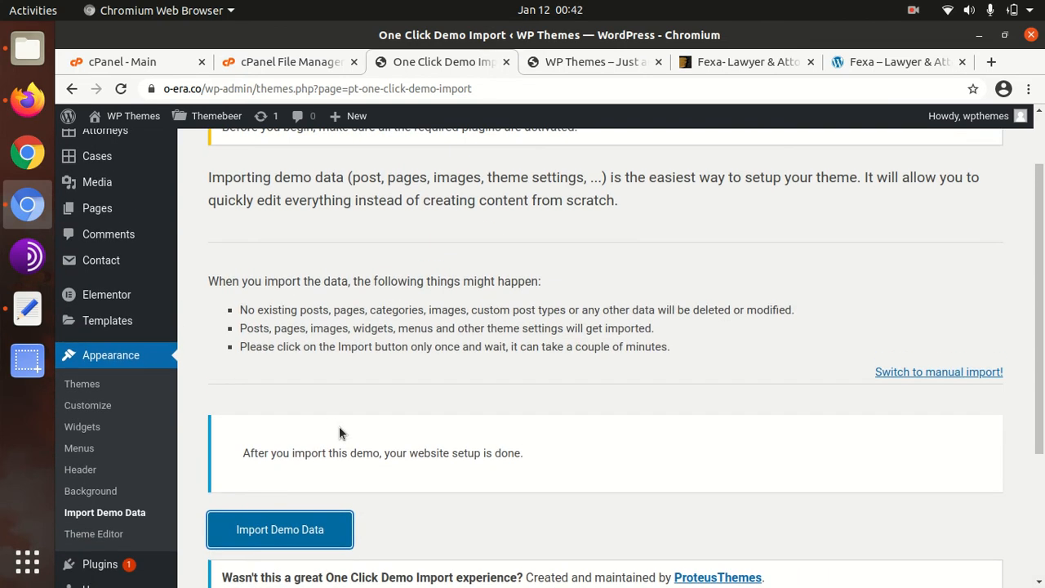
scroll(338, 426, "up", 2)
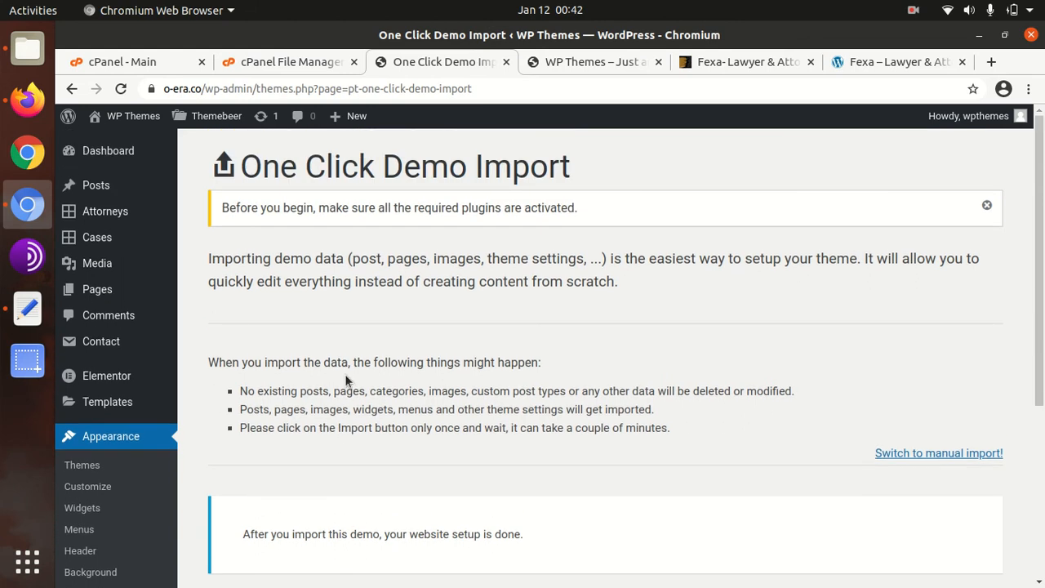
Open the site's front page in a separate tab and look through the imported home page sections from the banner to Expert Attorneys.
mouse_move(128, 155)
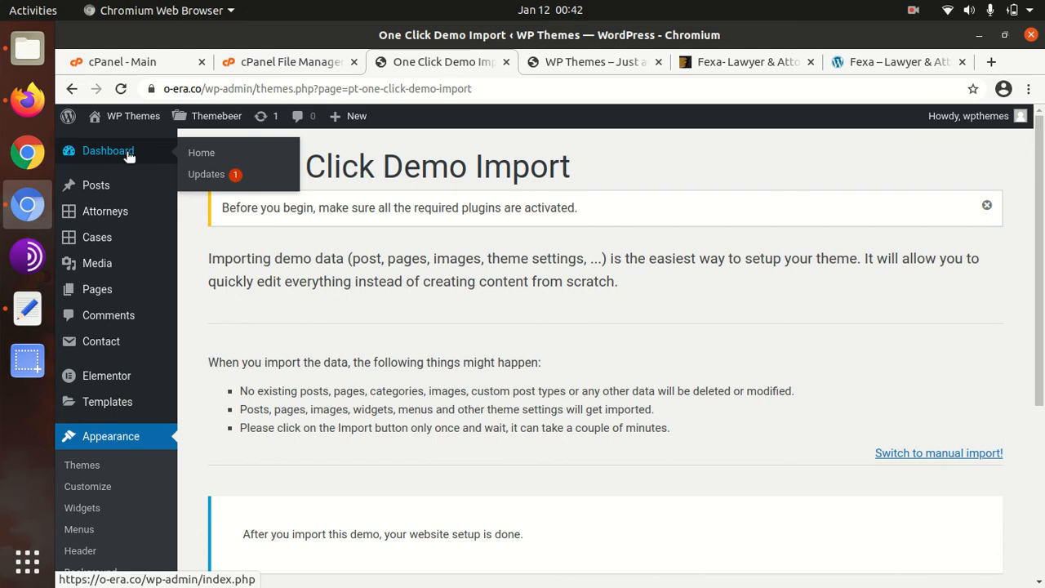
mouse_move(123, 119)
middle_click(108, 144)
left_click(513, 62)
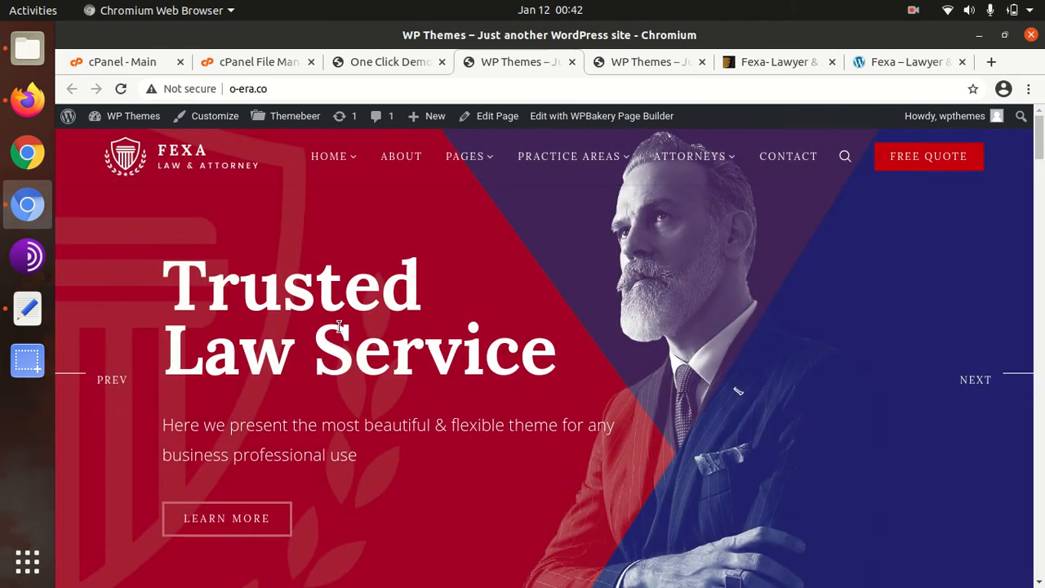
scroll(362, 357, "down", 3)
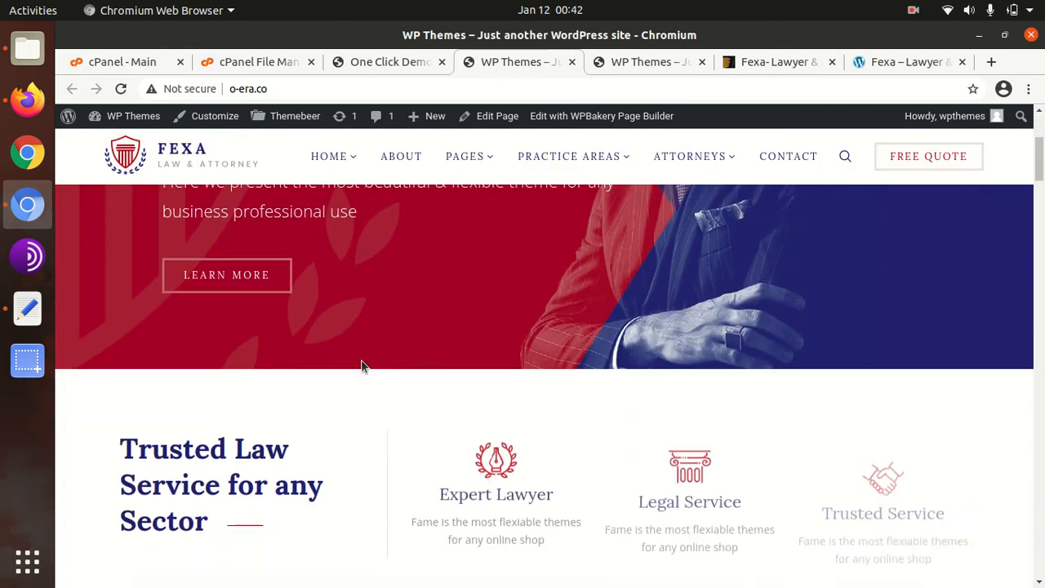
scroll(362, 364, "down", 1)
scroll(362, 364, "down", 2)
scroll(362, 359, "down", 3)
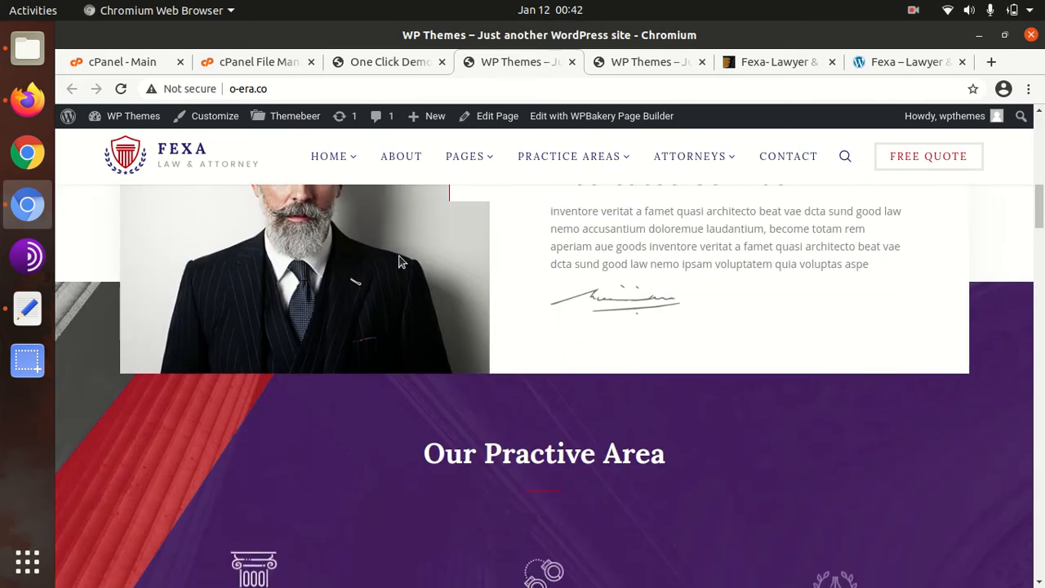
scroll(424, 320, "down", 3)
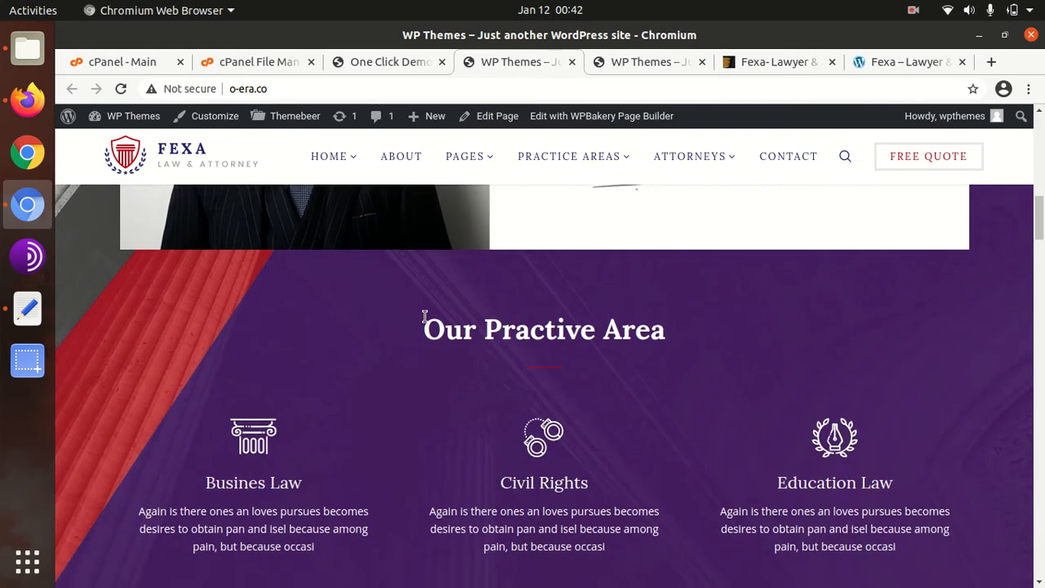
scroll(424, 322, "down", 5)
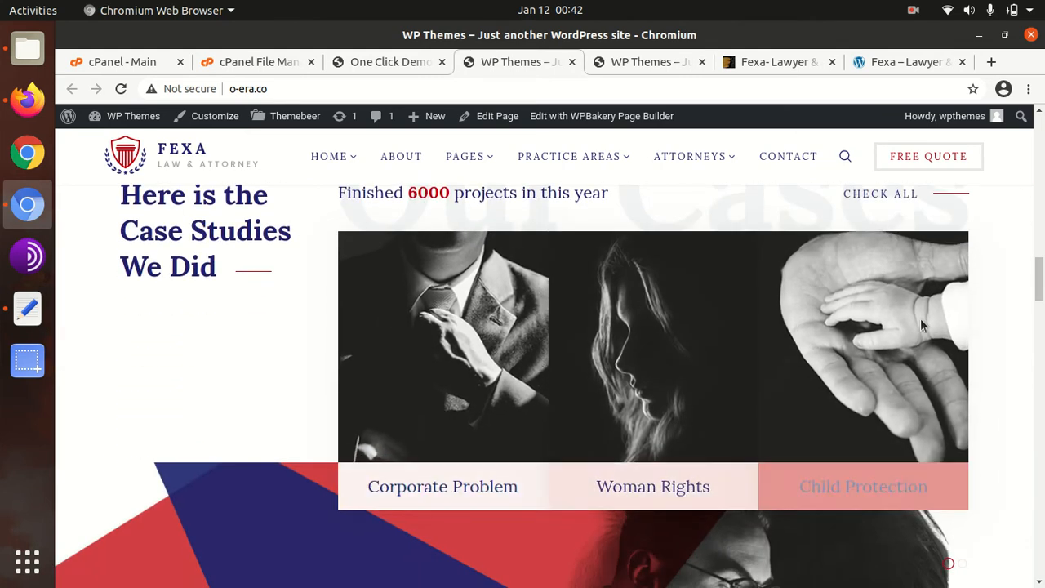
scroll(736, 325, "down", 2)
scroll(736, 325, "down", 5)
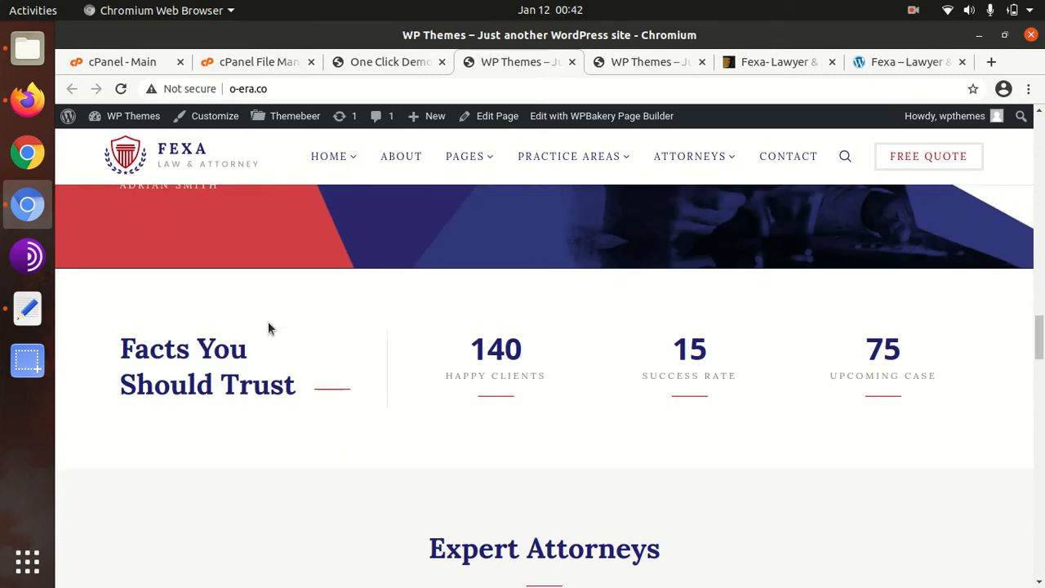
scroll(269, 328, "down", 4)
Open the site's About page and review its sections down to the footer, plus the entries of the Pages navigation.
left_click(391, 158)
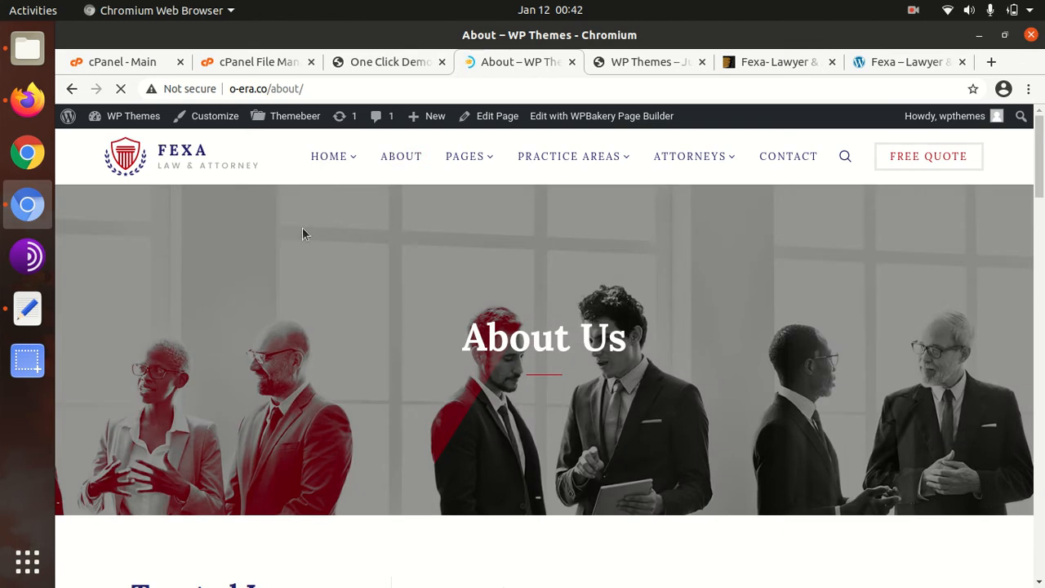
scroll(292, 303, "down", 5)
scroll(290, 305, "down", 5)
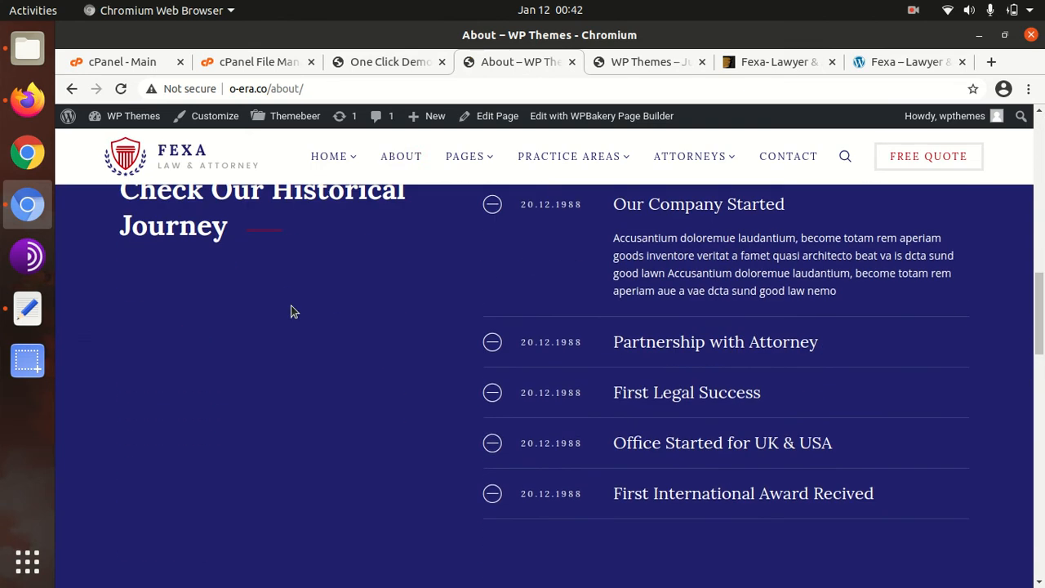
scroll(291, 308, "down", 7)
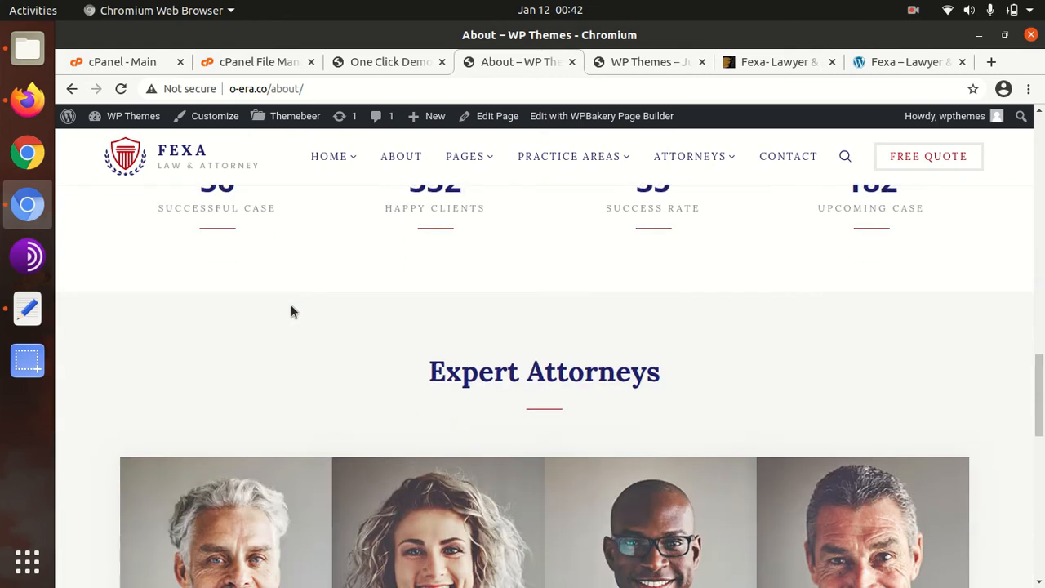
scroll(291, 311, "down", 2)
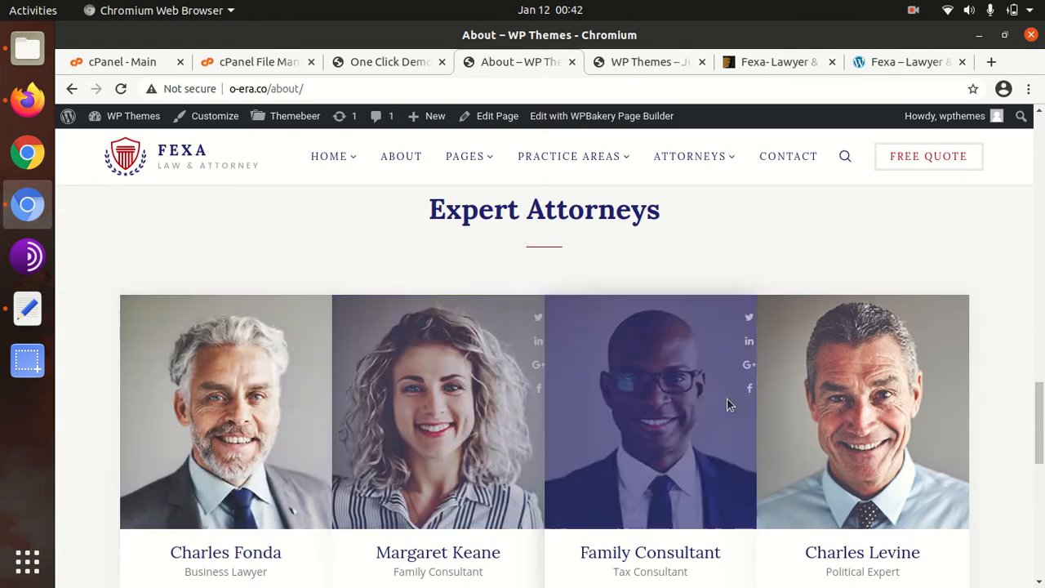
scroll(898, 408, "down", 2)
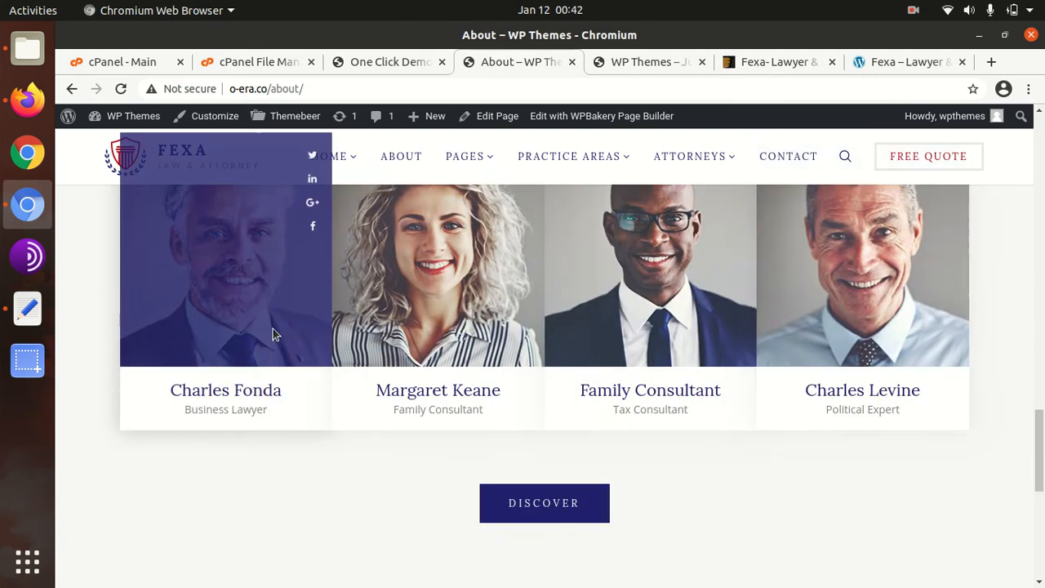
scroll(275, 336, "down", 4)
scroll(576, 356, "down", 2)
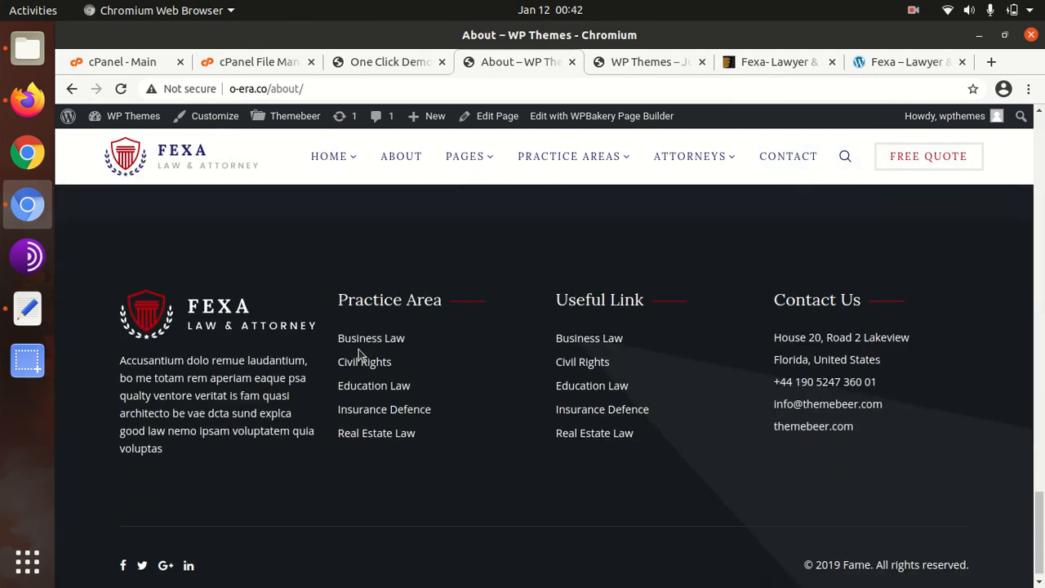
scroll(333, 356, "up", 7)
scroll(333, 352, "up", 3)
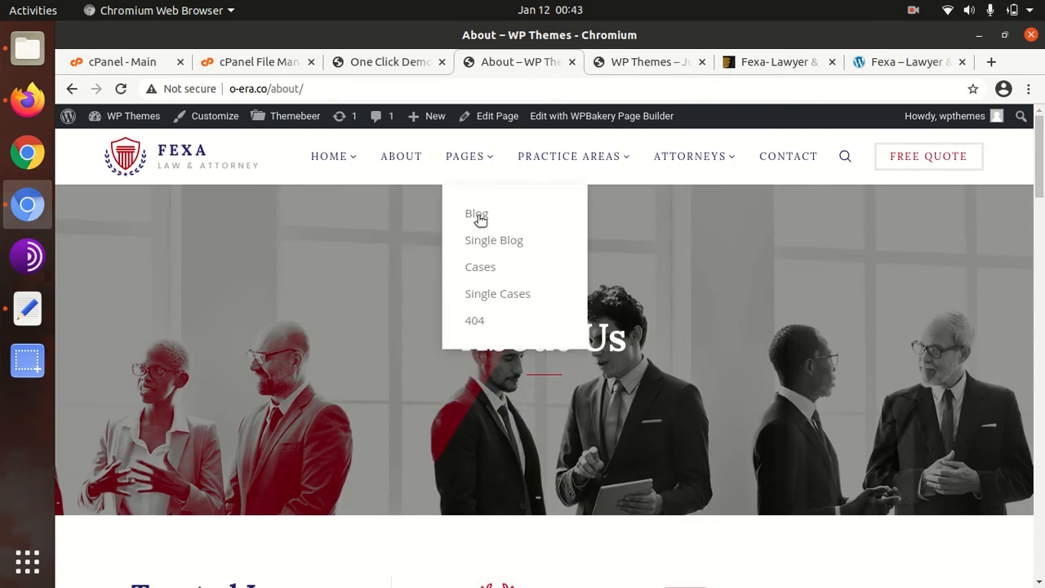
scroll(476, 229, "down", 5)
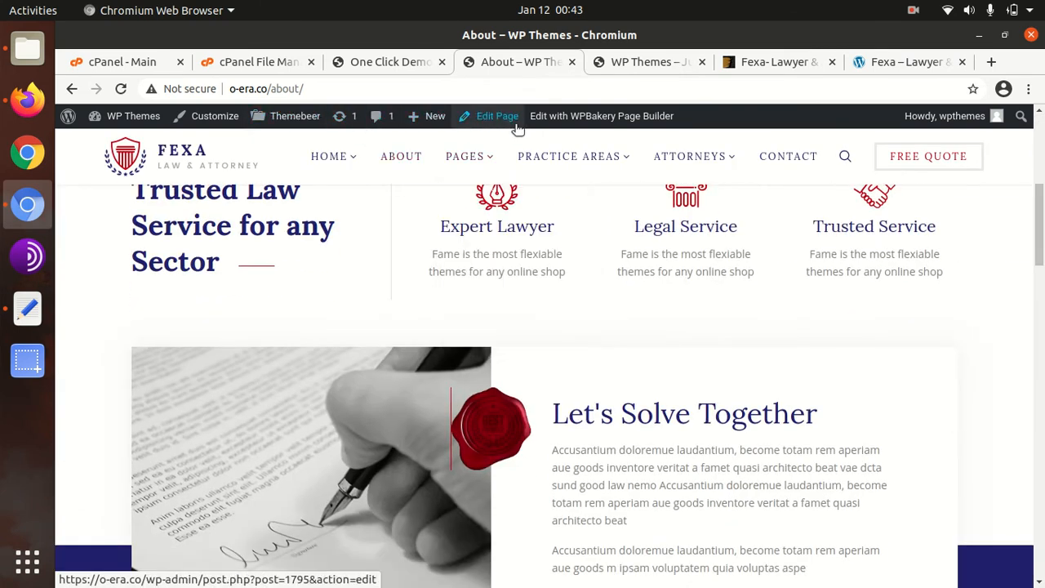
Open the Civil Rights practice area page and look over its content and sidebar.
mouse_move(543, 159)
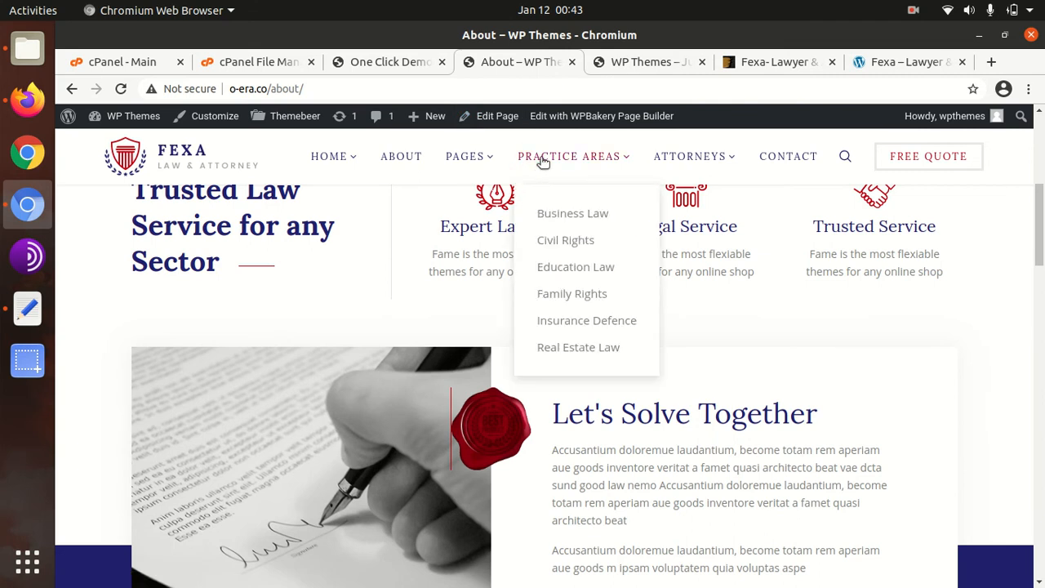
left_click(562, 242)
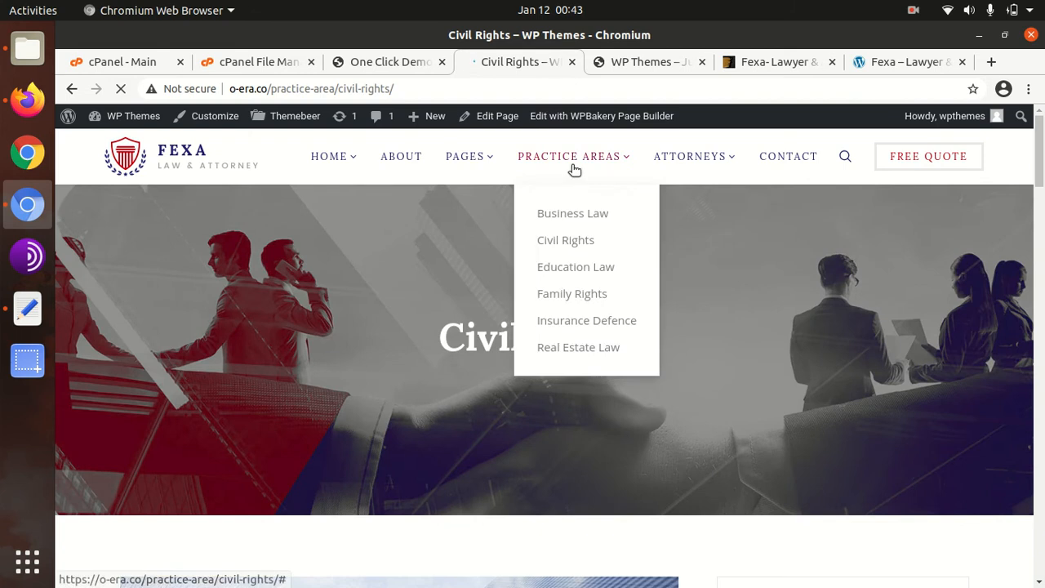
scroll(414, 274, "down", 2)
scroll(418, 273, "down", 5)
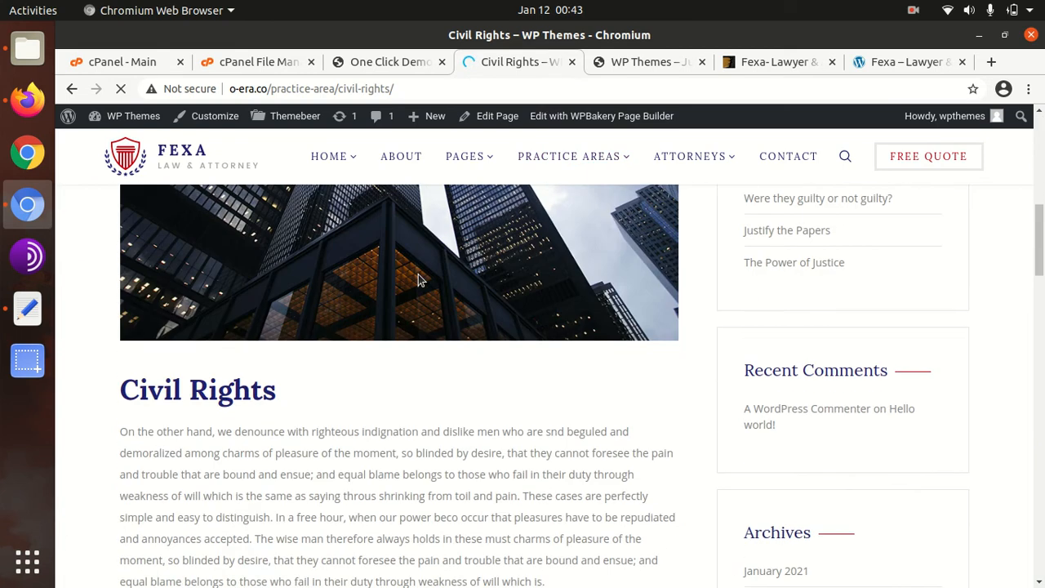
Look through the Education Law practice area page and open the Advovacy category from its sidebar.
mouse_move(636, 156)
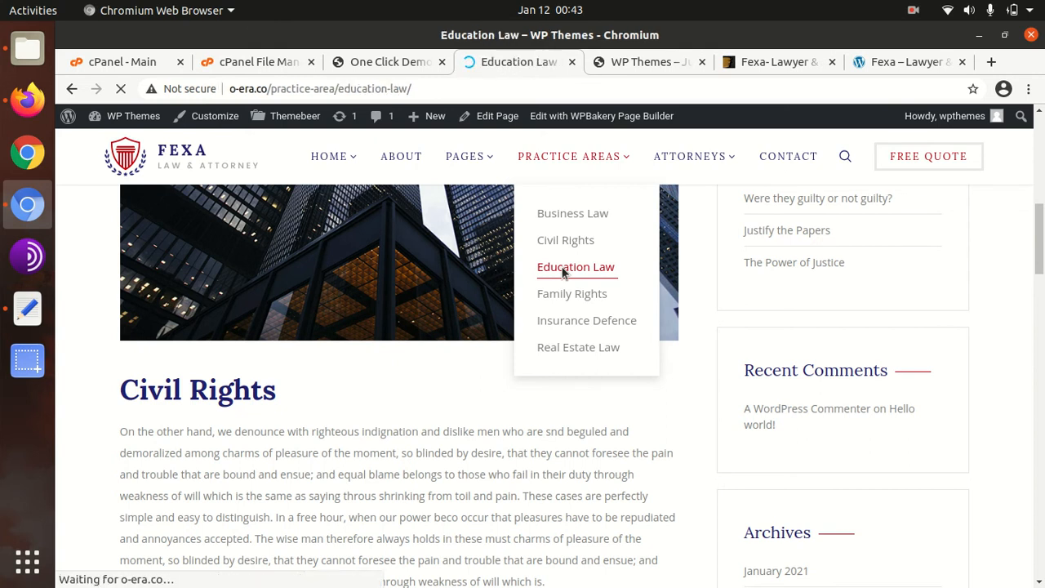
scroll(565, 272, "down", 7)
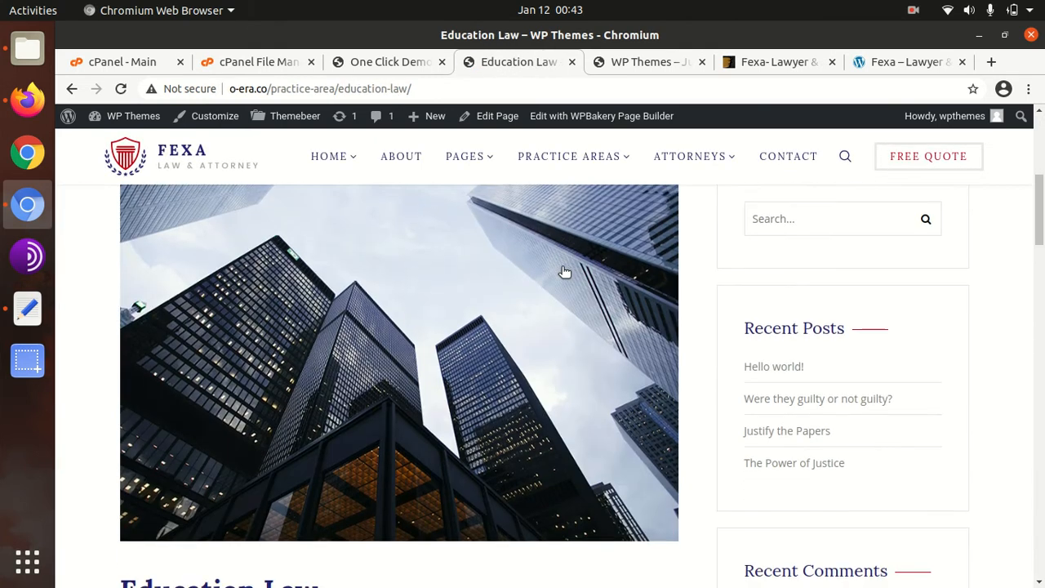
scroll(312, 269, "down", 5)
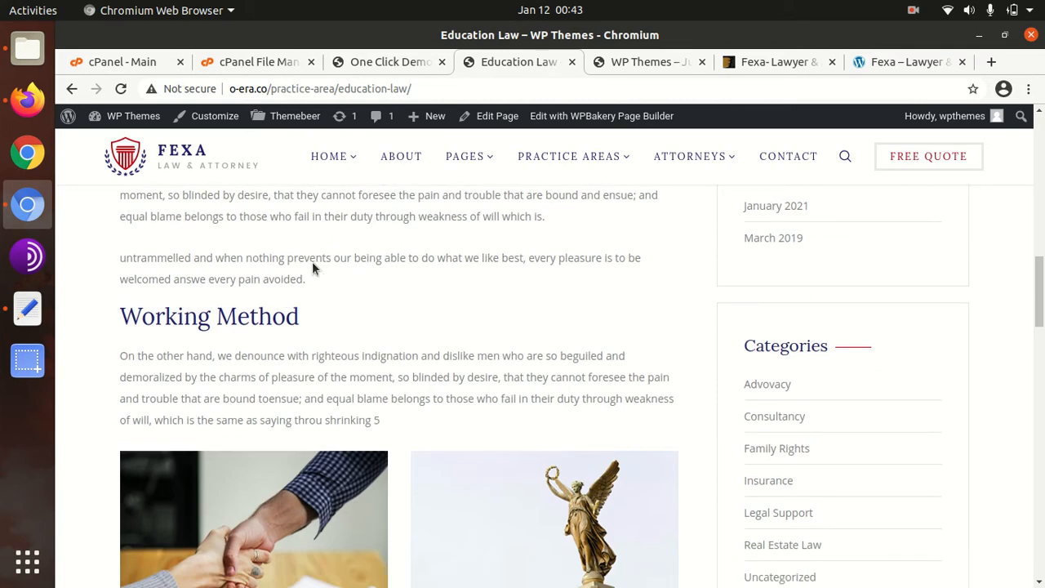
scroll(479, 290, "down", 8)
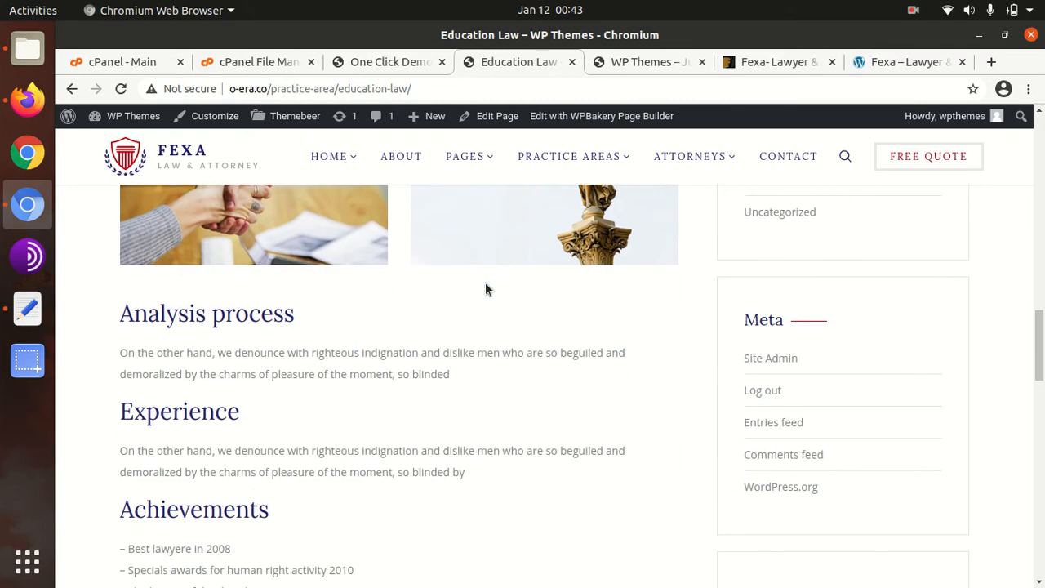
scroll(431, 286, "down", 3)
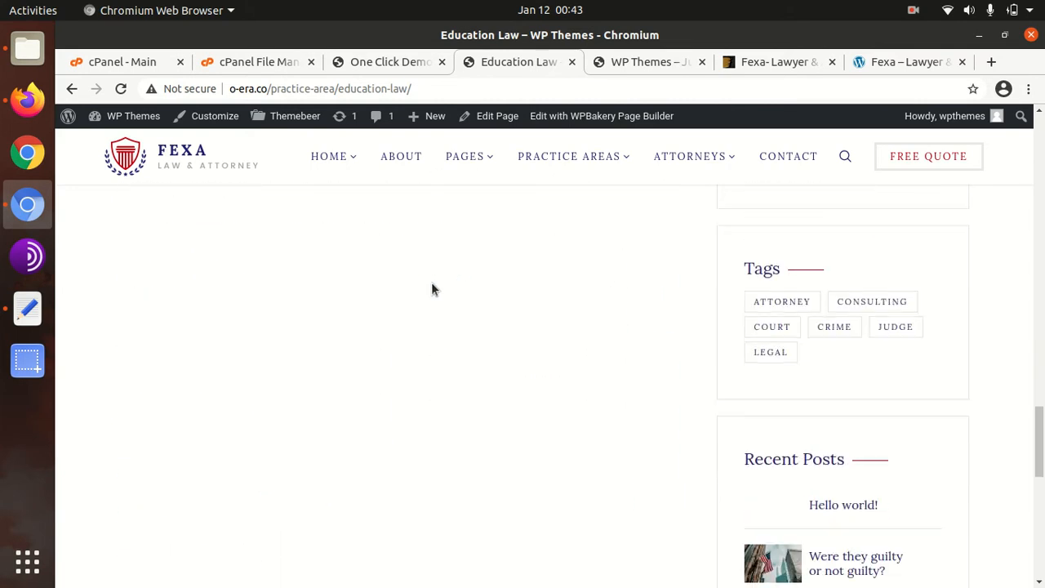
scroll(777, 296, "up", 6)
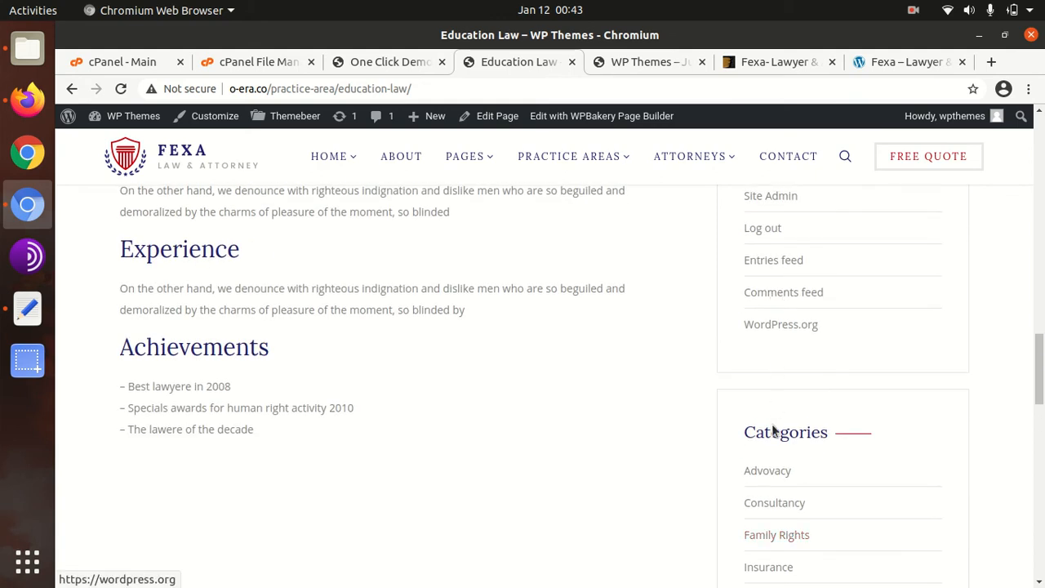
left_click(768, 474)
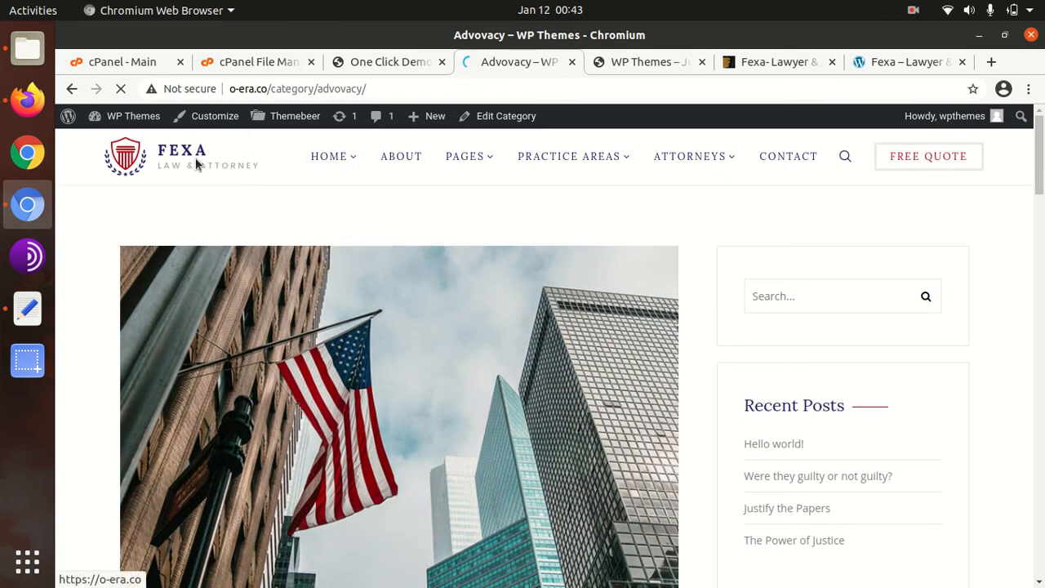
Return to the site's home page and go back to the WordPress admin dashboard.
left_click(196, 164)
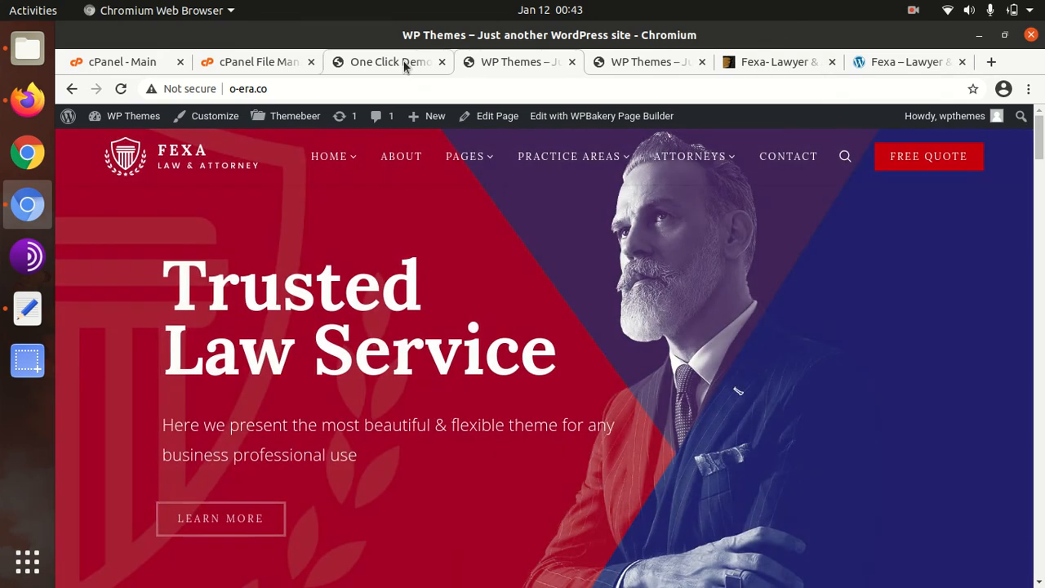
left_click(396, 62)
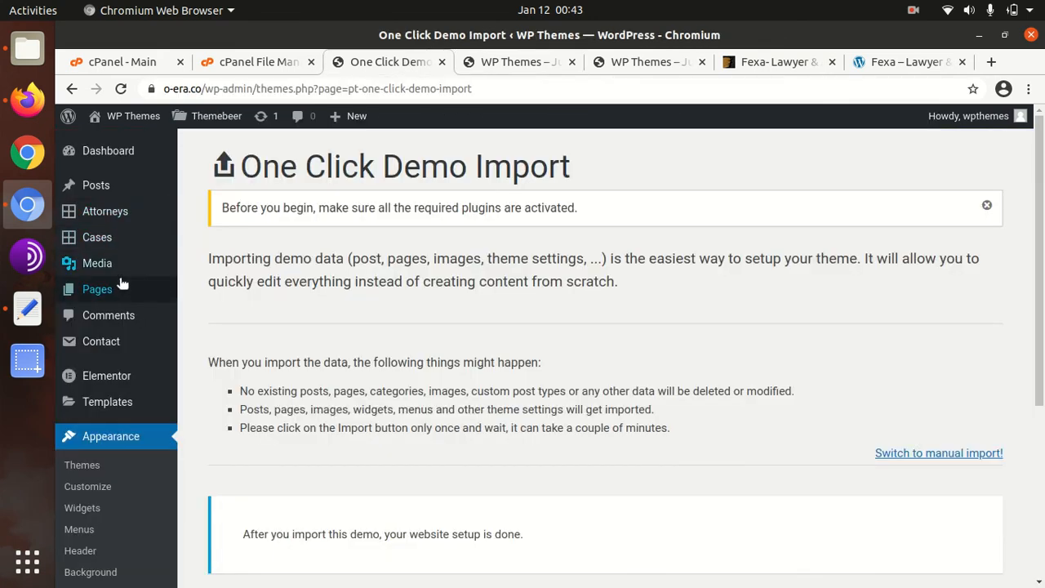
left_click(99, 153)
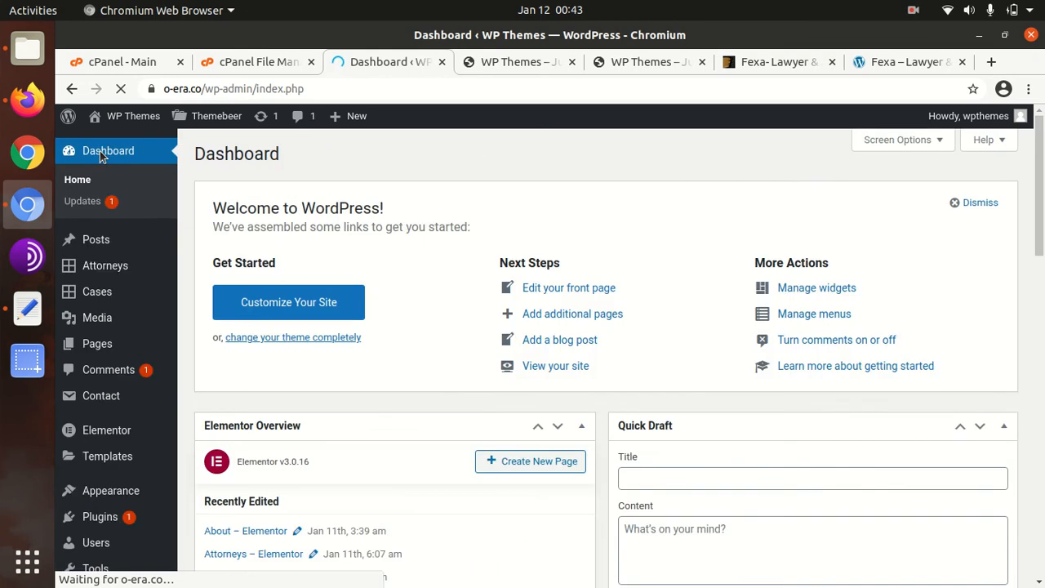
Open the All Attorneys list in a separate tab and look through the imported attorney entries.
mouse_move(106, 267)
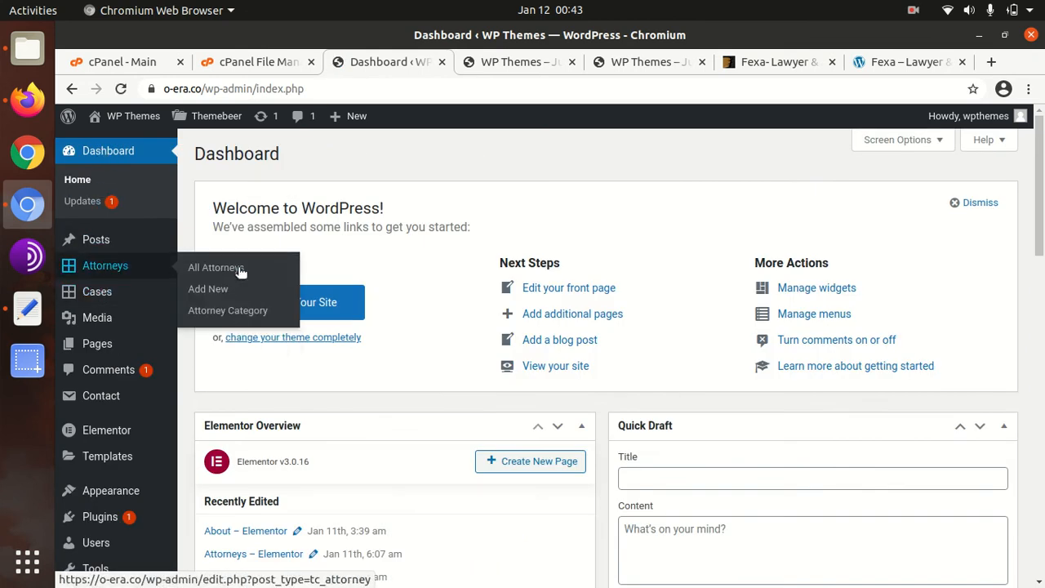
middle_click(205, 270)
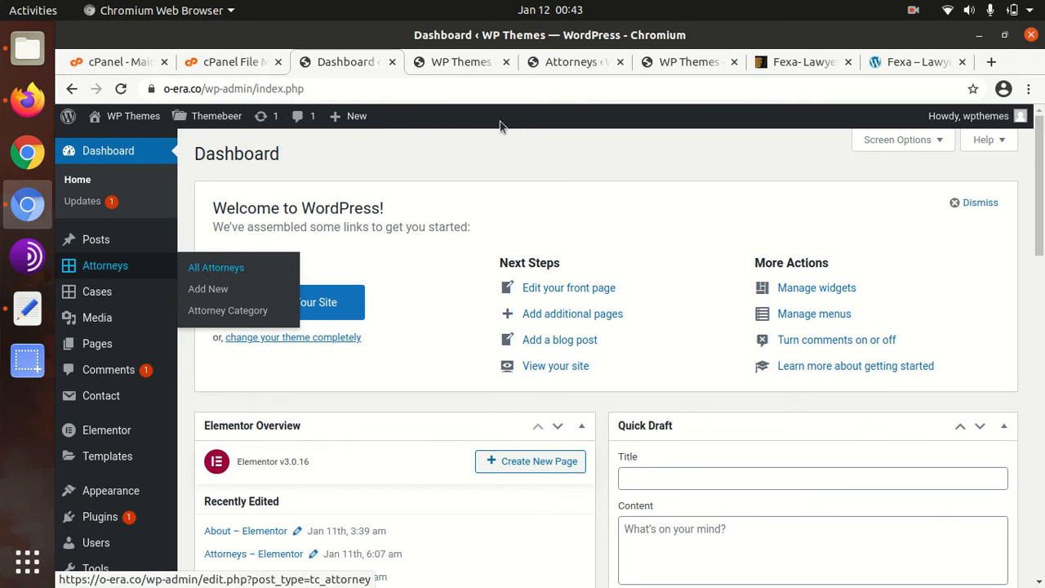
left_click(546, 62)
scroll(309, 278, "down", 4)
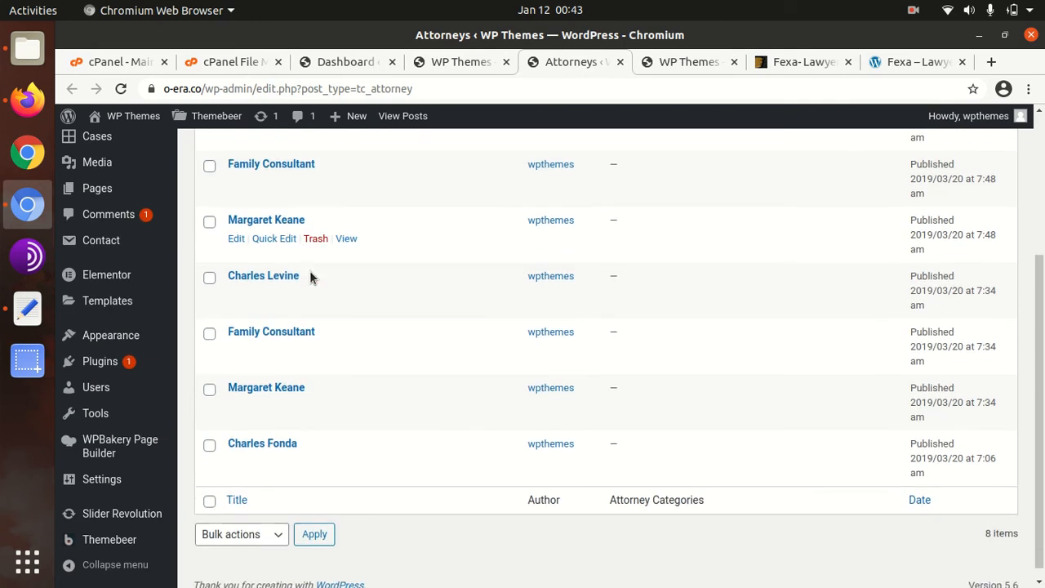
scroll(308, 278, "up", 5)
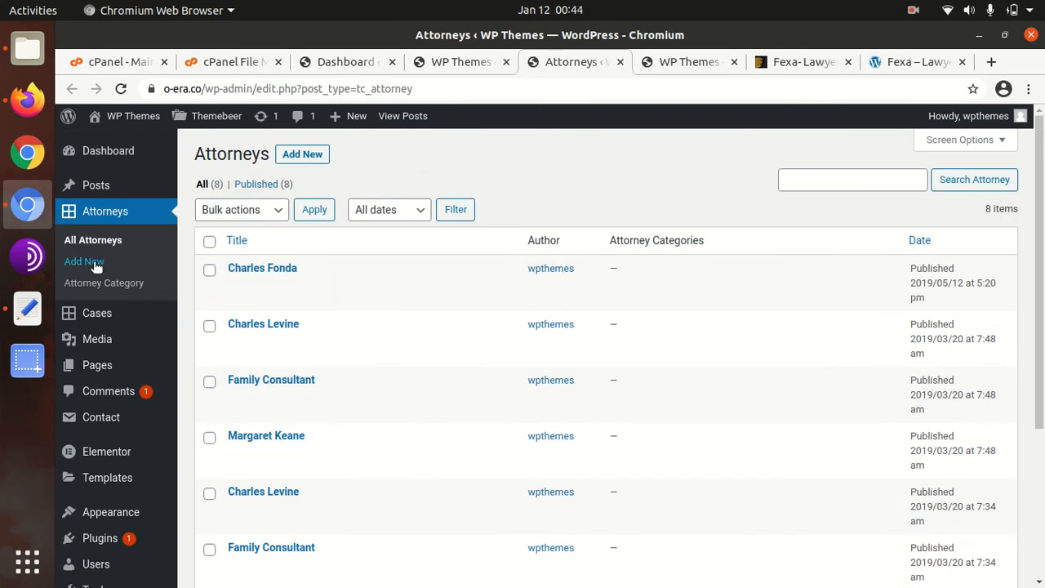
Open the All Cases list and look through the imported cases and their categories.
mouse_move(108, 318)
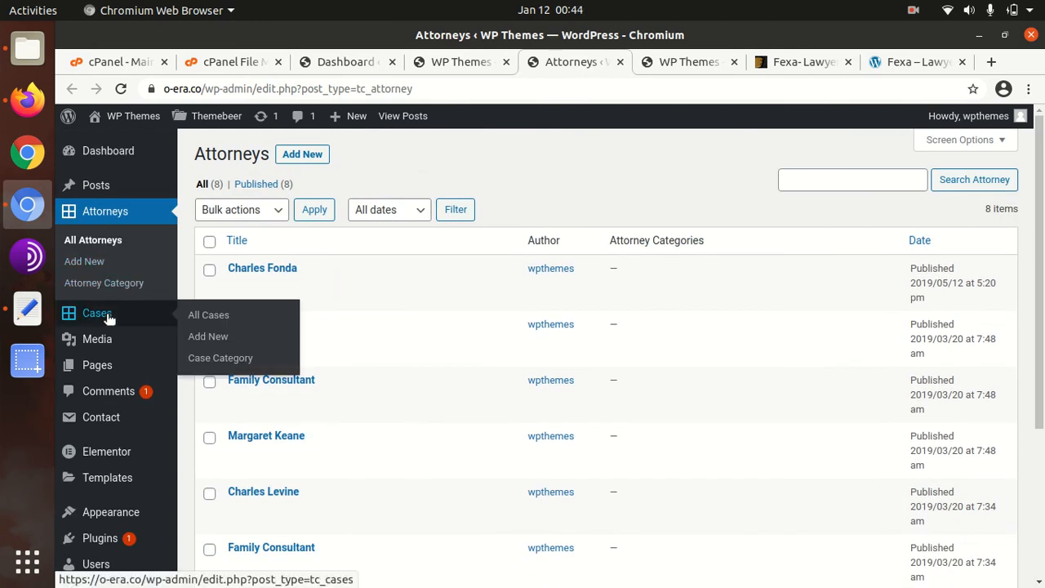
left_click(198, 317)
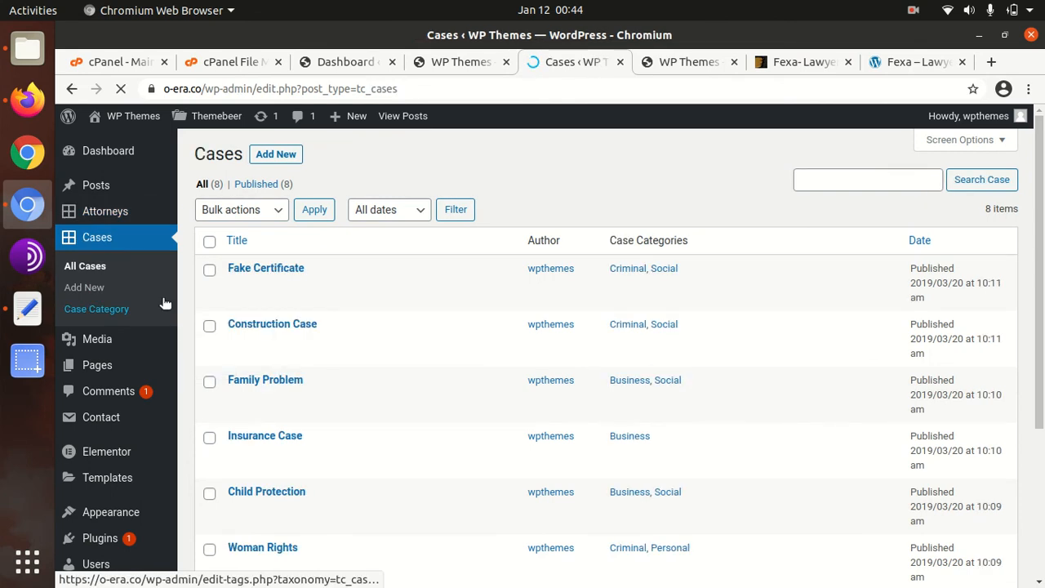
scroll(339, 268, "down", 3)
scroll(342, 270, "up", 3)
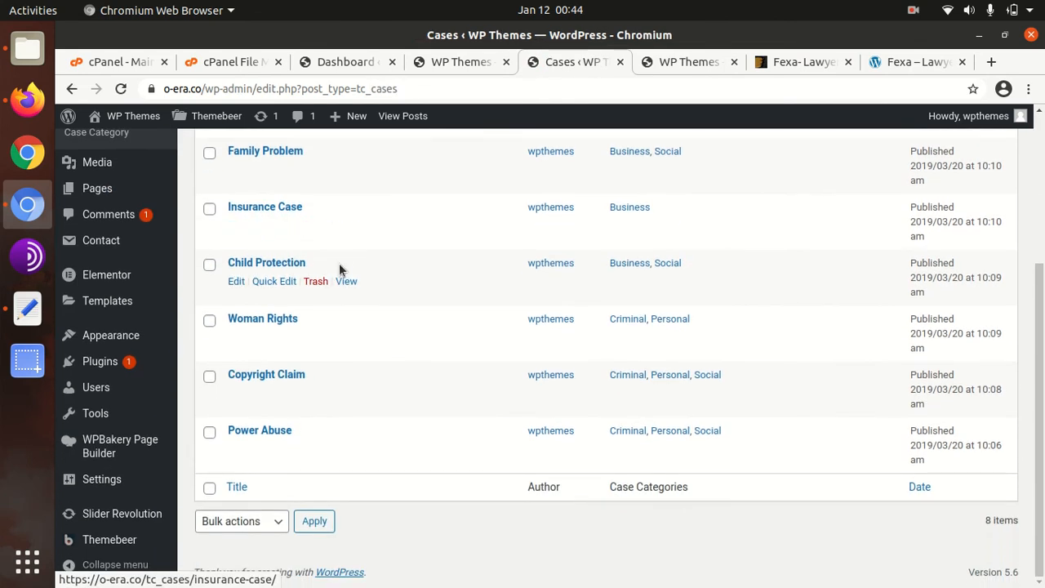
Open the Themebeer theme options and look through the Global section's body font and background settings.
scroll(261, 270, "down", 1)
scroll(248, 272, "down", 1)
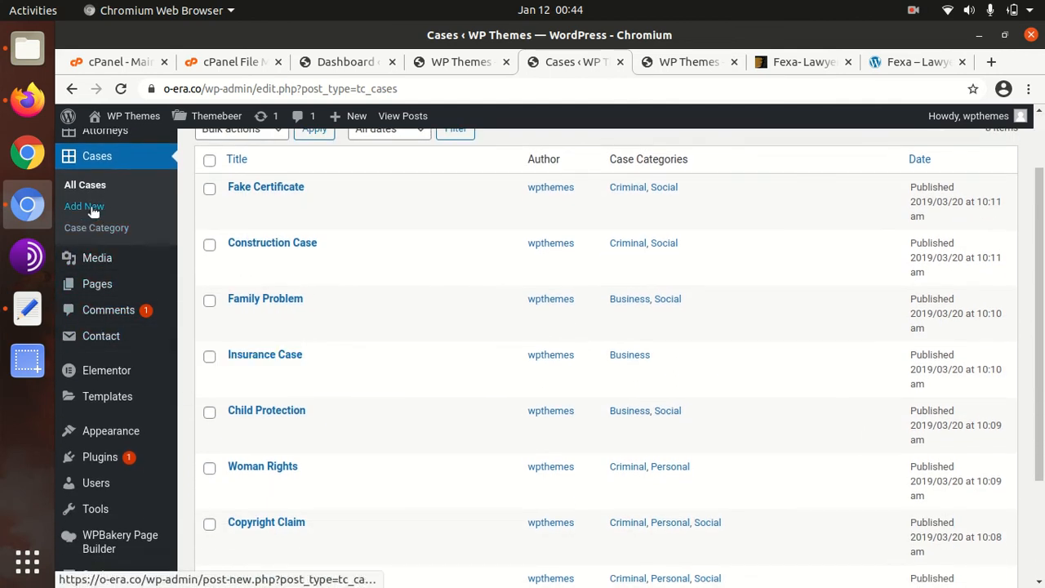
mouse_move(128, 268)
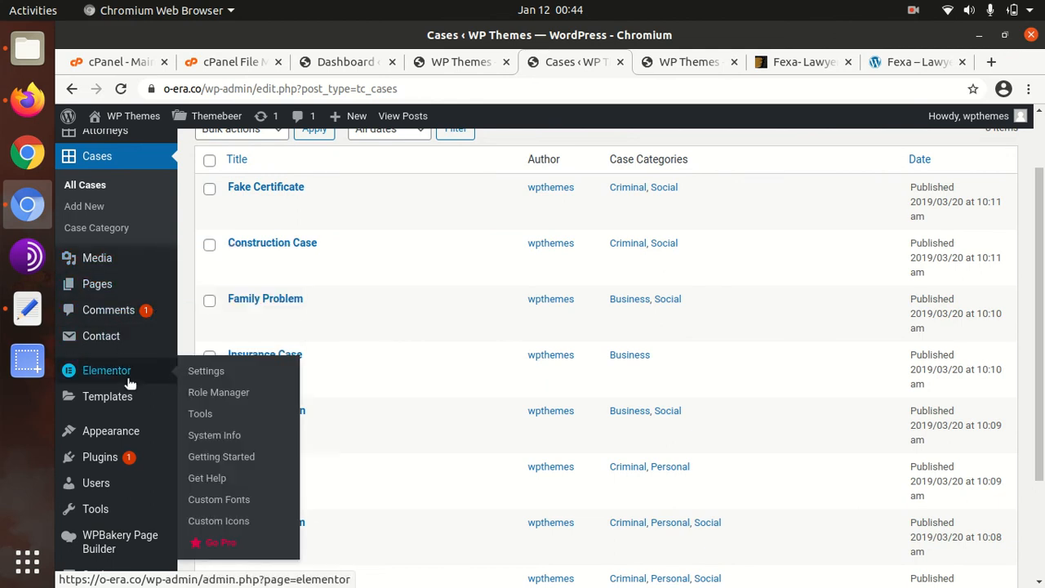
scroll(133, 378, "down", 2)
mouse_move(124, 357)
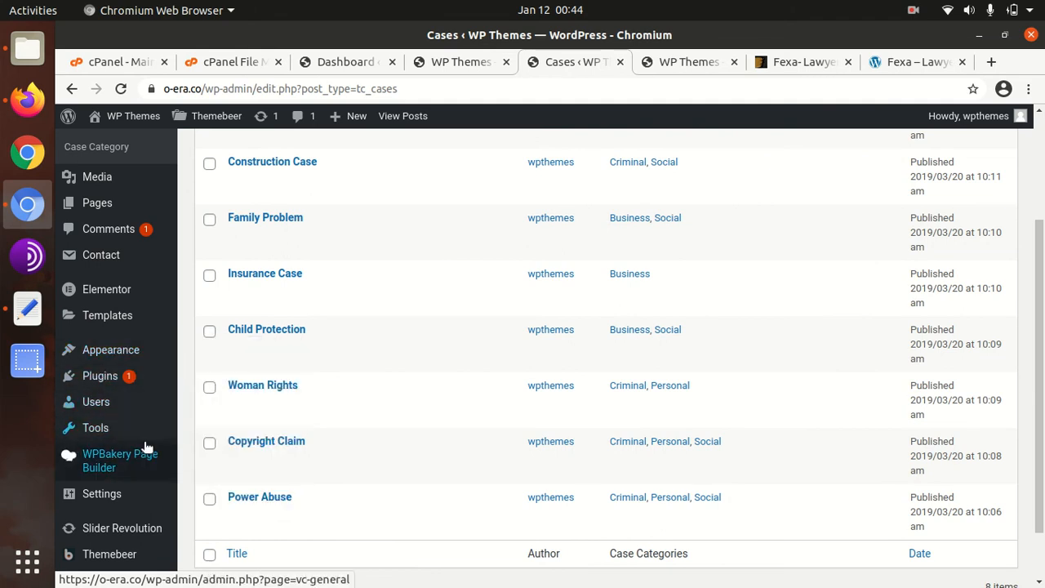
scroll(123, 449, "down", 2)
mouse_move(120, 543)
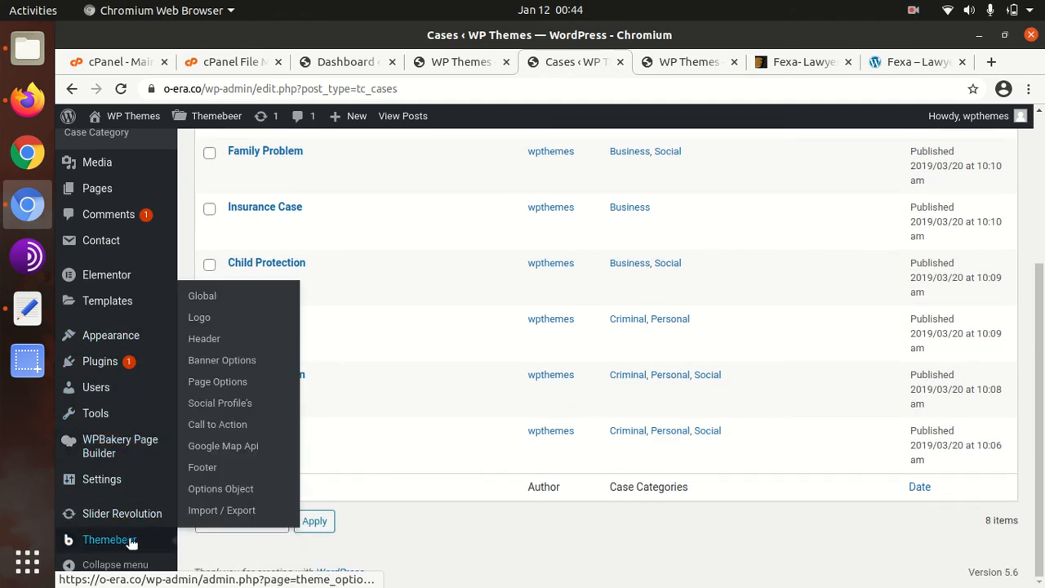
left_click(130, 545)
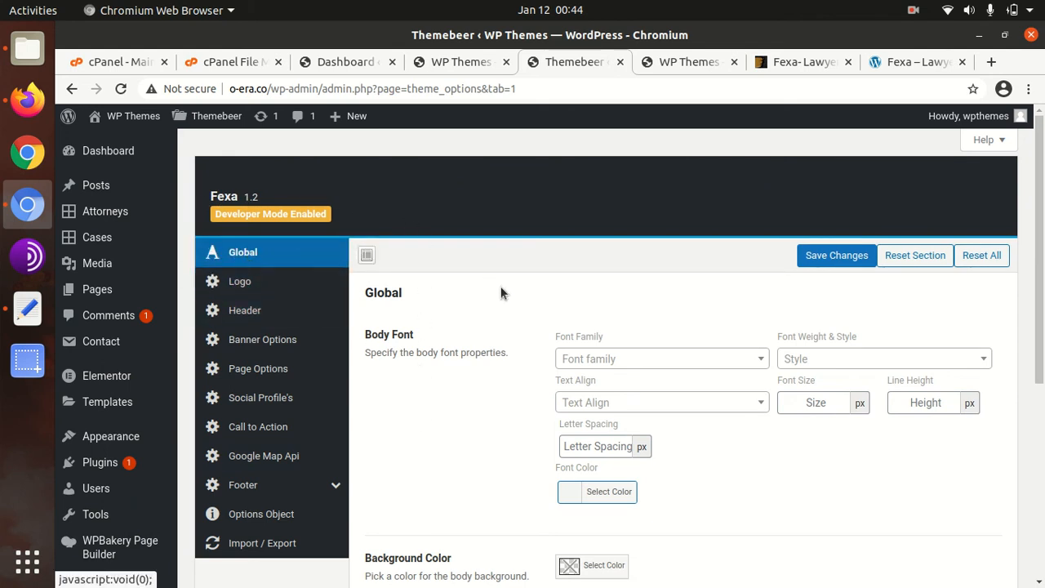
scroll(523, 302, "down", 5)
scroll(506, 307, "up", 10)
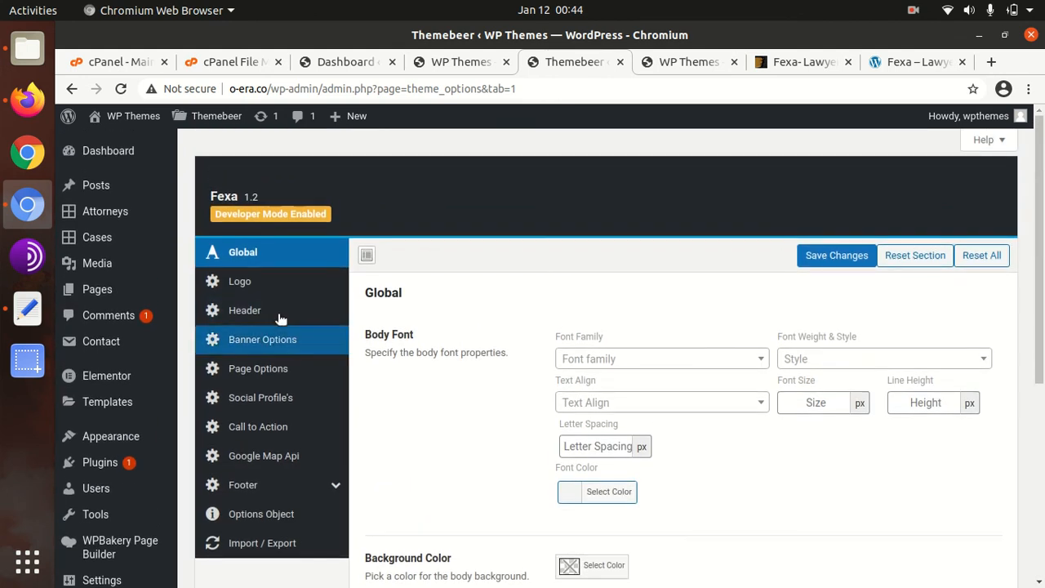
Look through the Logo and Header sections of the Fexa theme options.
left_click(309, 292)
scroll(557, 303, "down", 4)
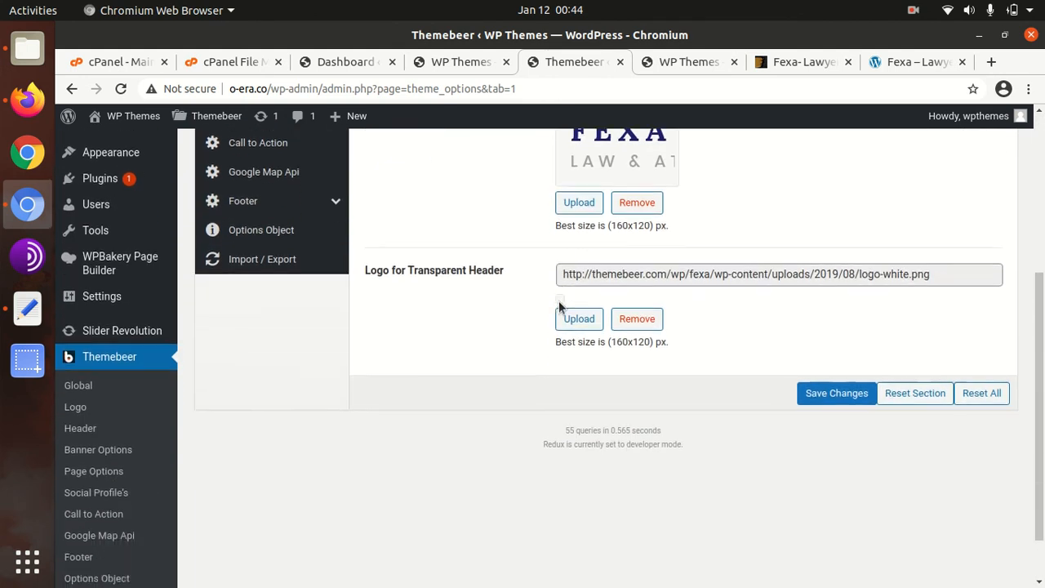
scroll(557, 303, "up", 3)
left_click(304, 280)
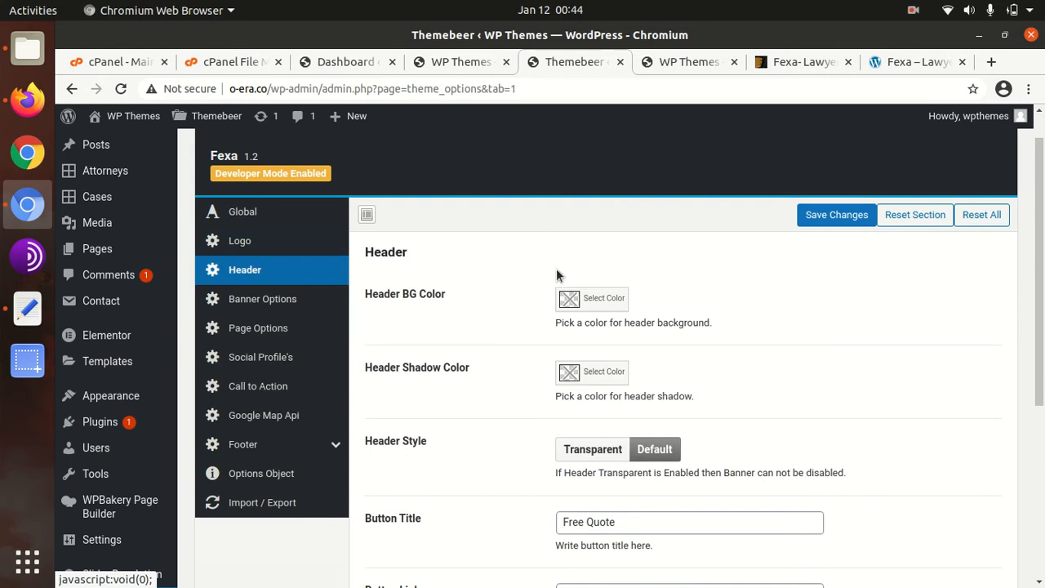
scroll(547, 275, "down", 3)
scroll(420, 282, "up", 4)
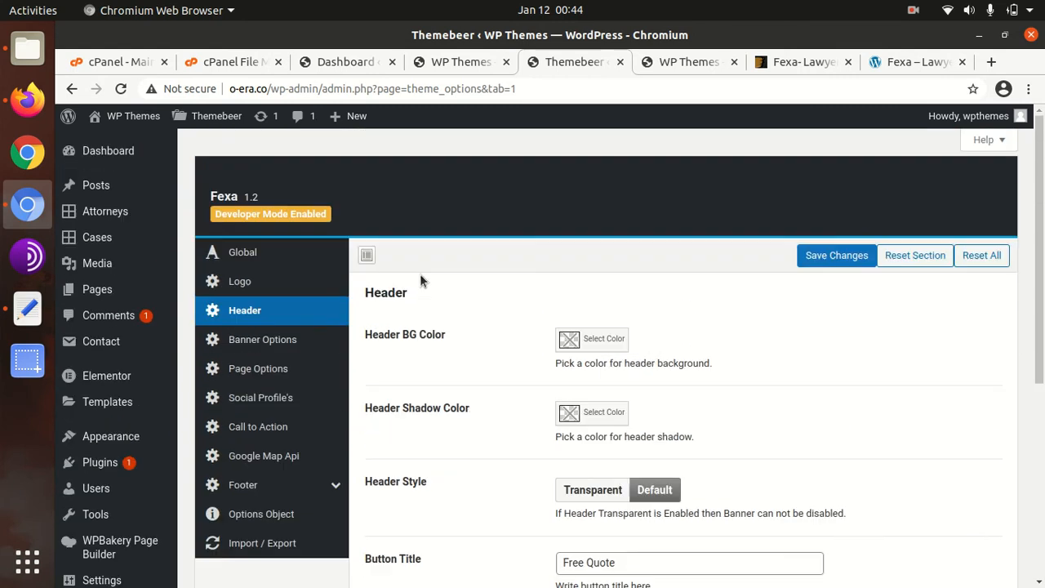
Look through the Banner Options section, including the single post and case single banner settings.
left_click(286, 341)
scroll(472, 331, "down", 4)
scroll(472, 338, "down", 5)
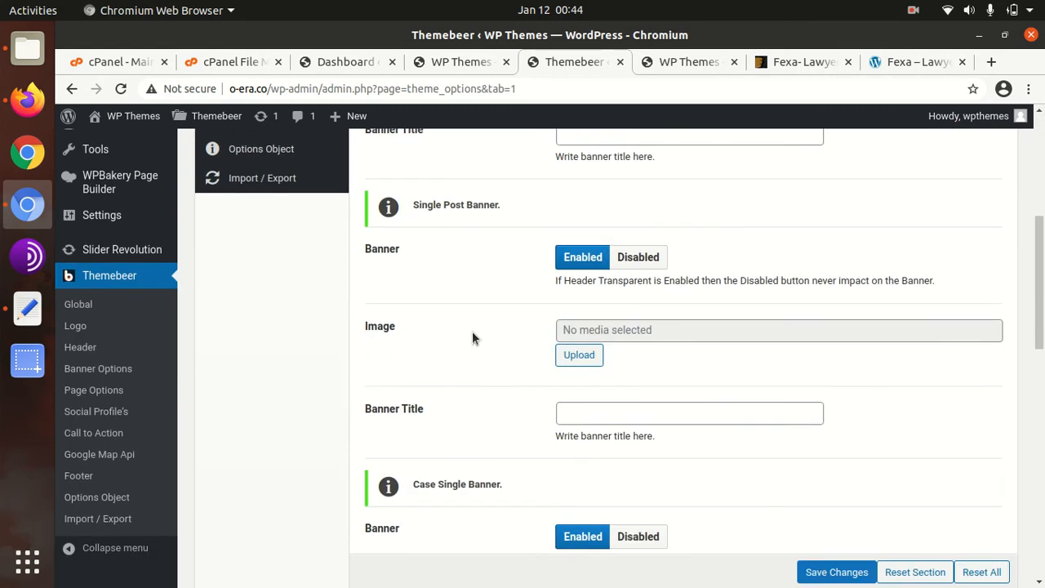
scroll(472, 330, "up", 10)
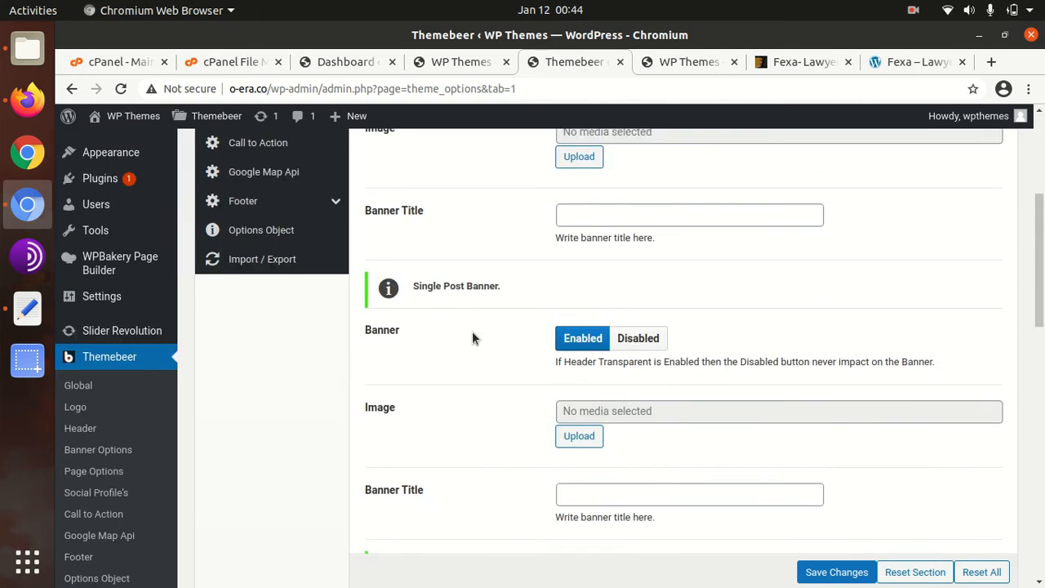
Review the Page Options, Social Profile's and Call to Action sections of the theme options.
left_click(265, 369)
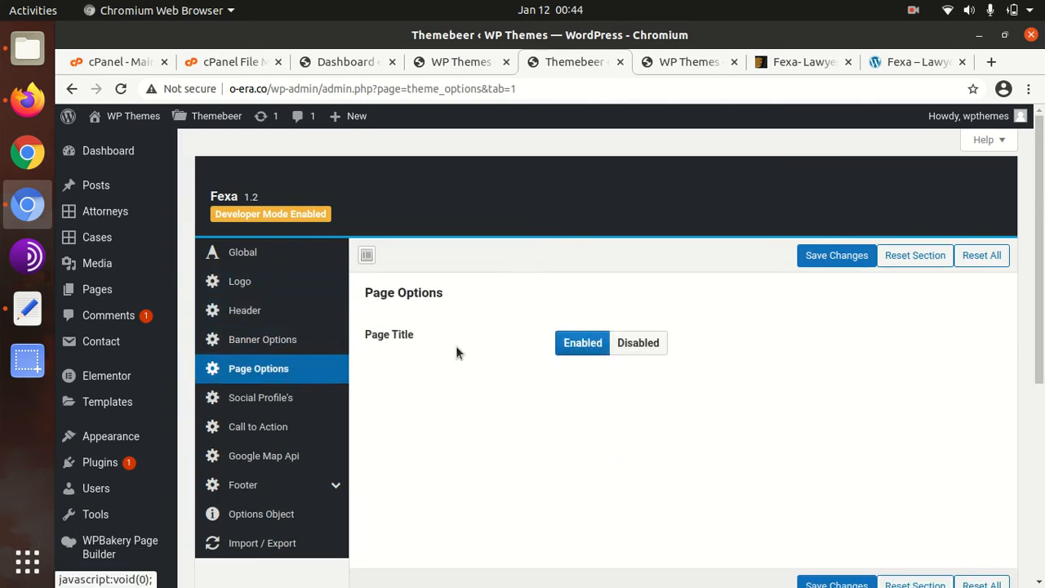
left_click(294, 398)
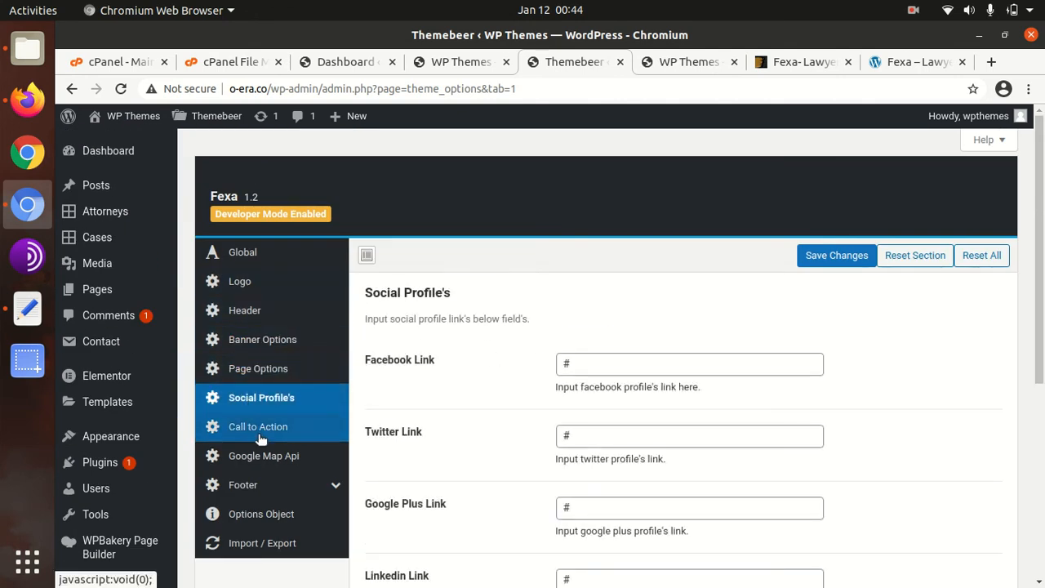
left_click(258, 432)
scroll(436, 411, "down", 4)
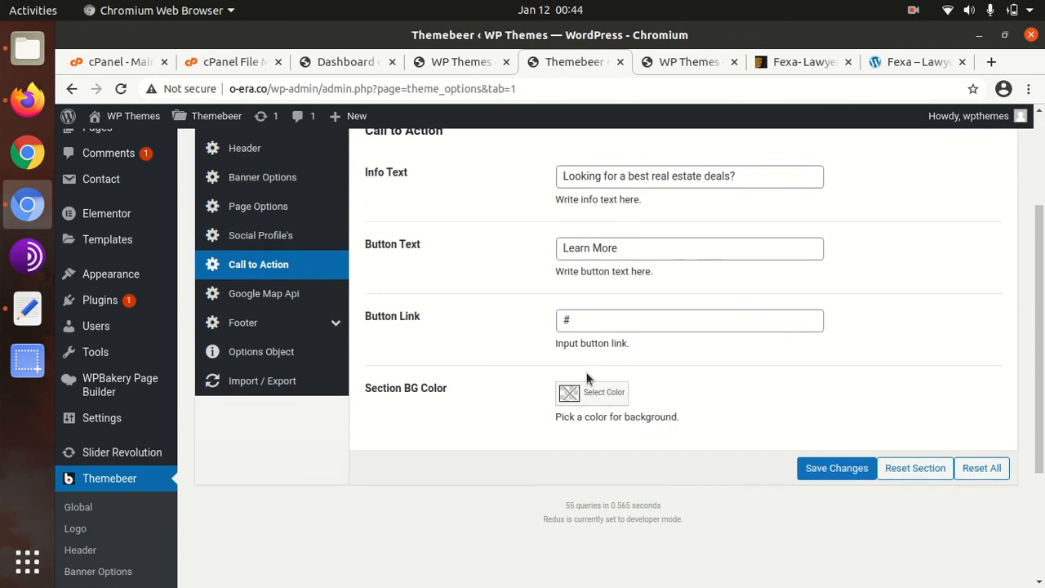
Review the Google Map Api, Footer and Options Object sections of the theme options.
left_click(261, 299)
left_click(258, 327)
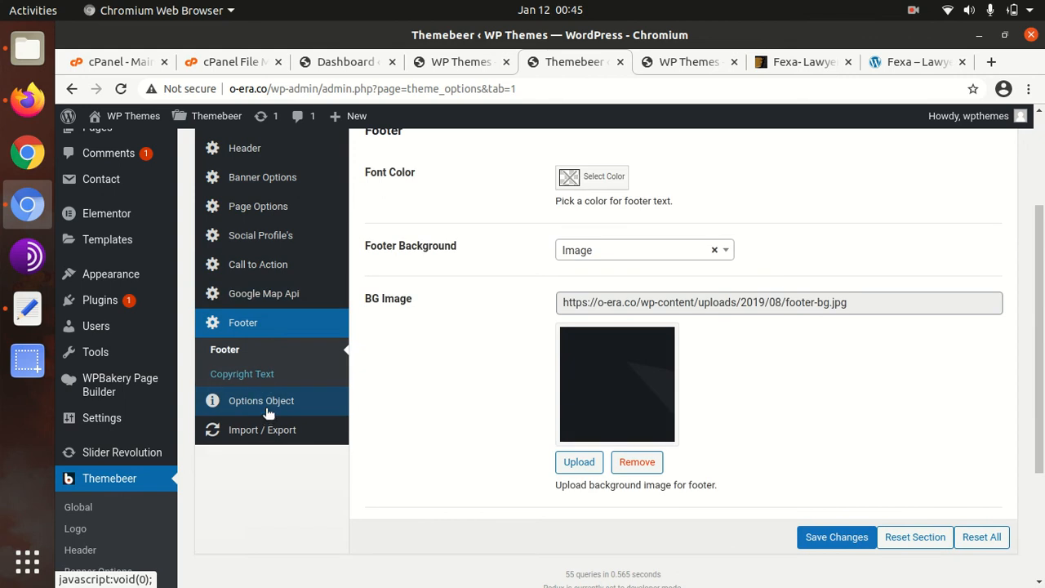
left_click(270, 407)
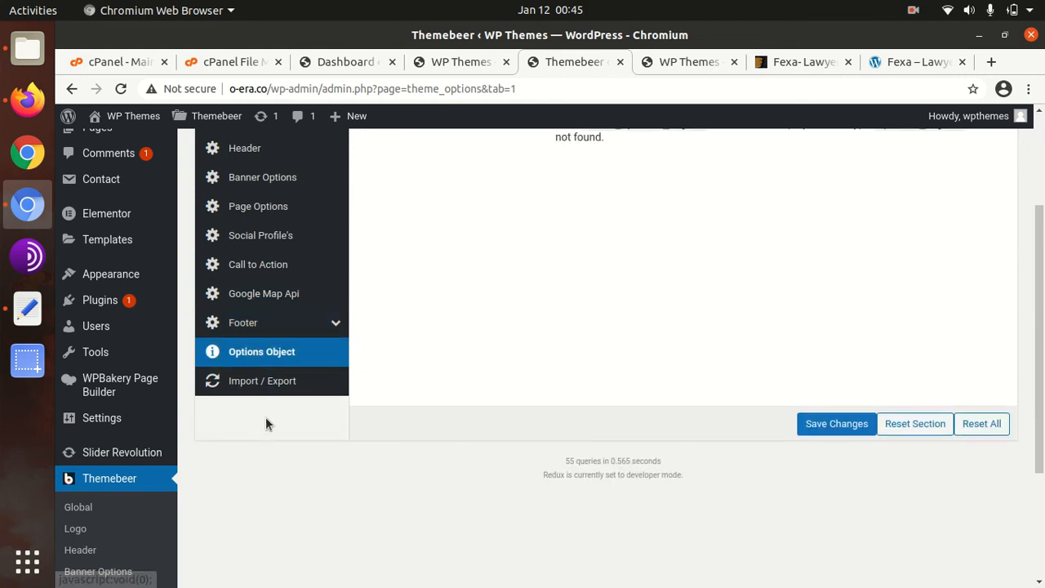
scroll(298, 416, "up", 4)
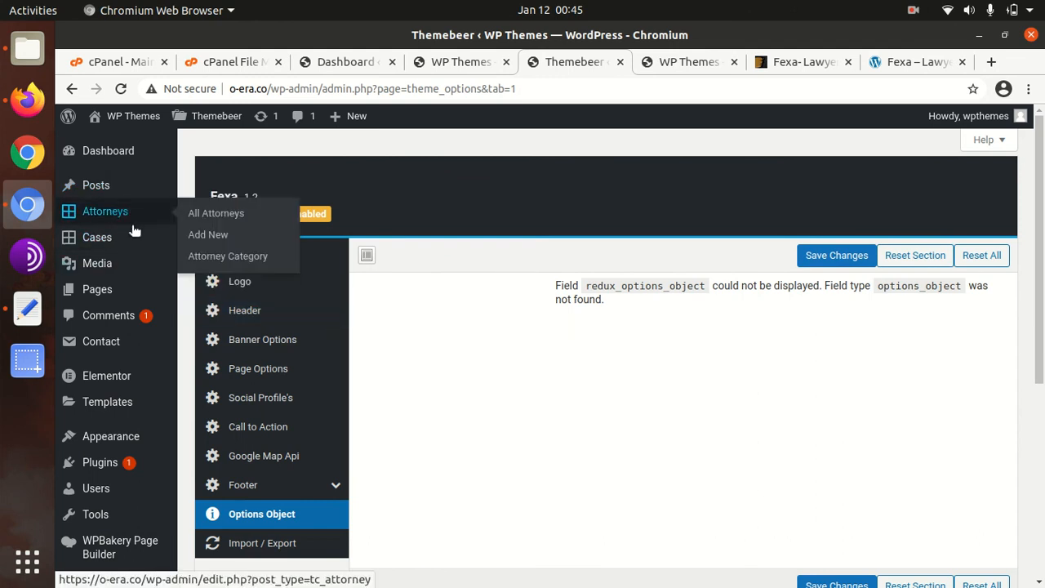
mouse_move(123, 220)
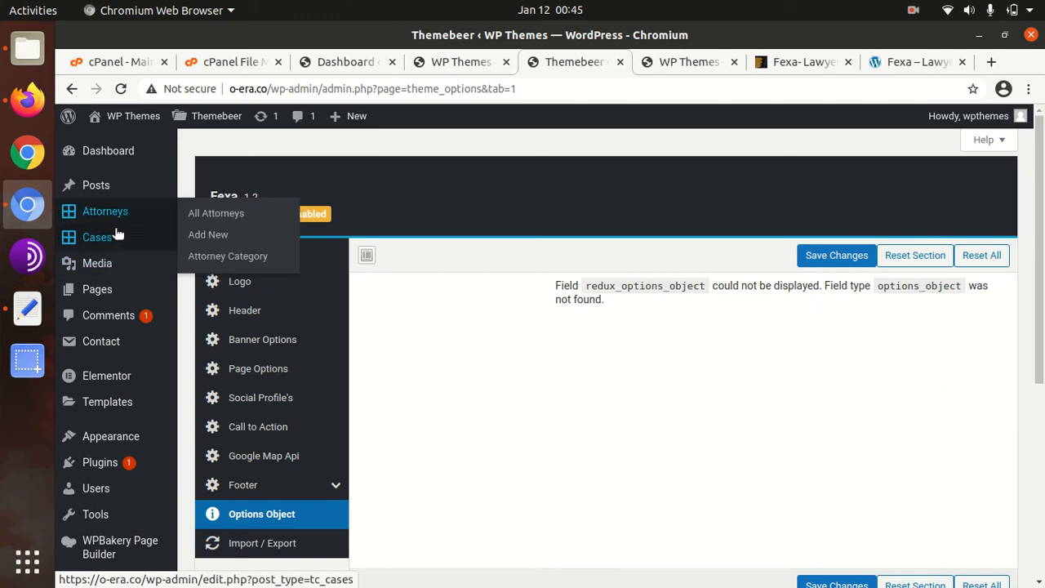
mouse_move(112, 241)
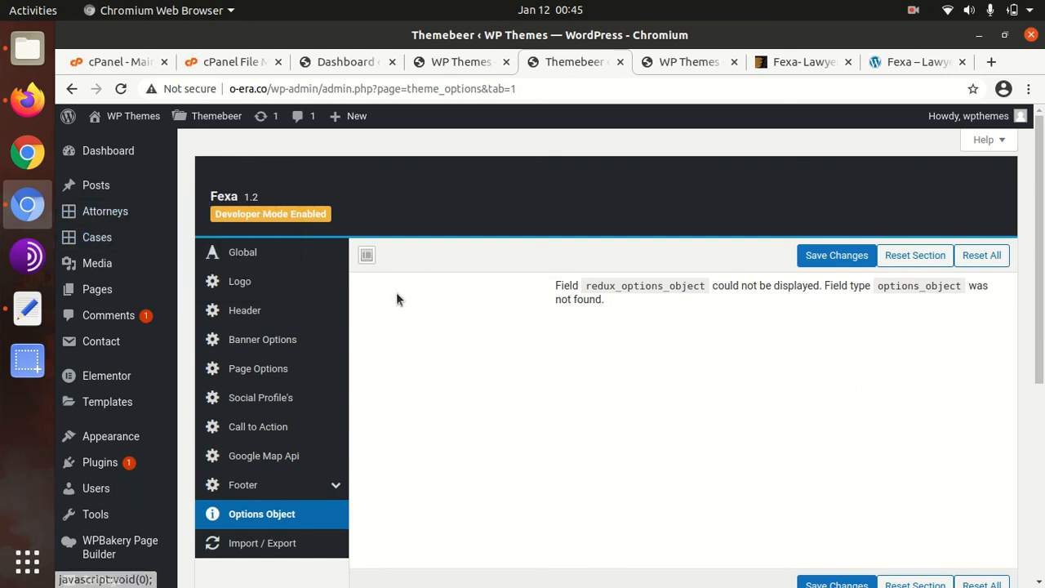
Open the site's home page in the WPBakery frontend editor and look through its law service and practice area sections.
left_click(441, 66)
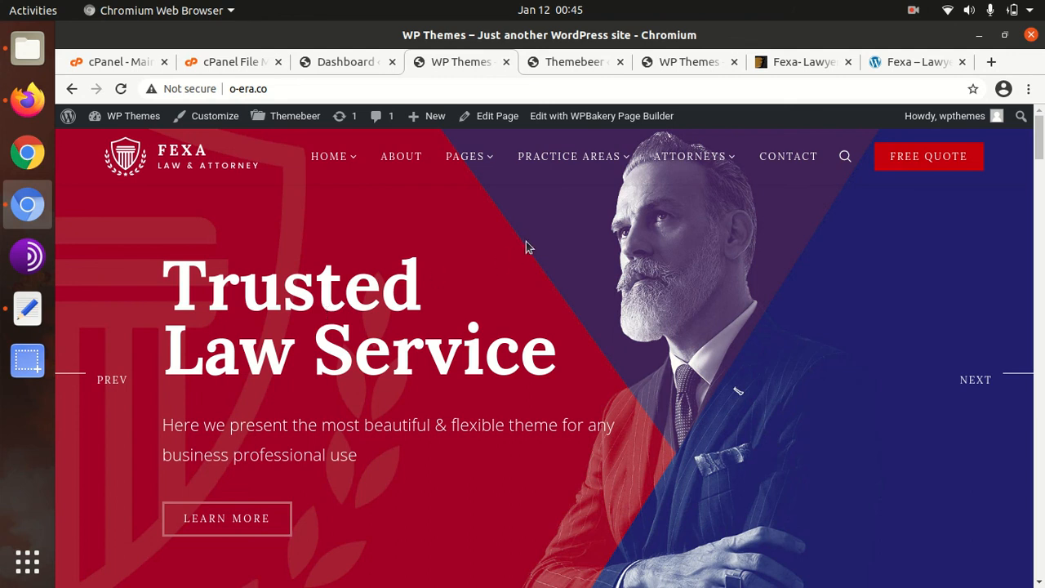
left_click(546, 118)
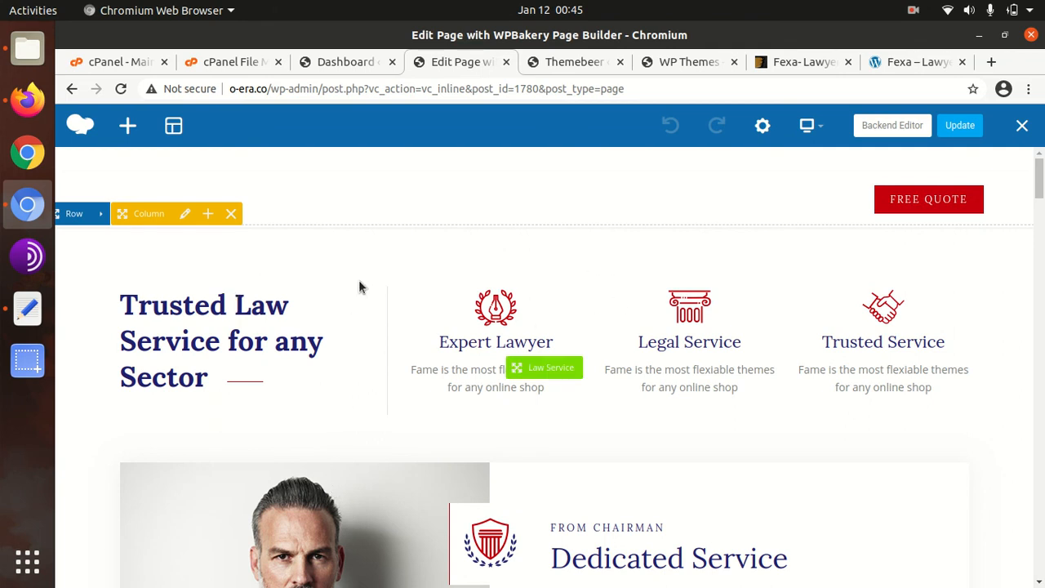
scroll(851, 462, "down", 5)
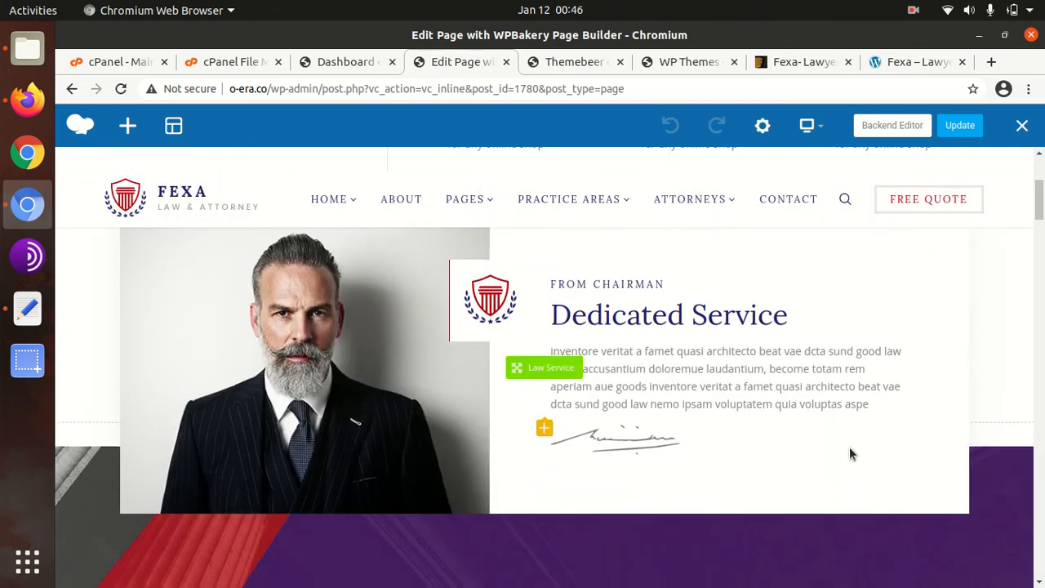
scroll(583, 344, "up", 5)
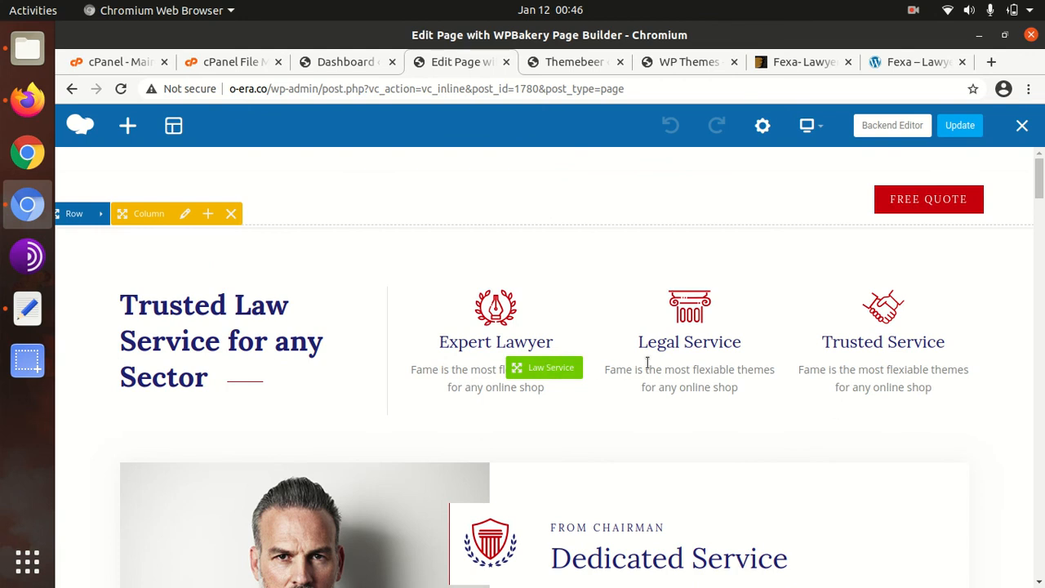
scroll(624, 356, "down", 3)
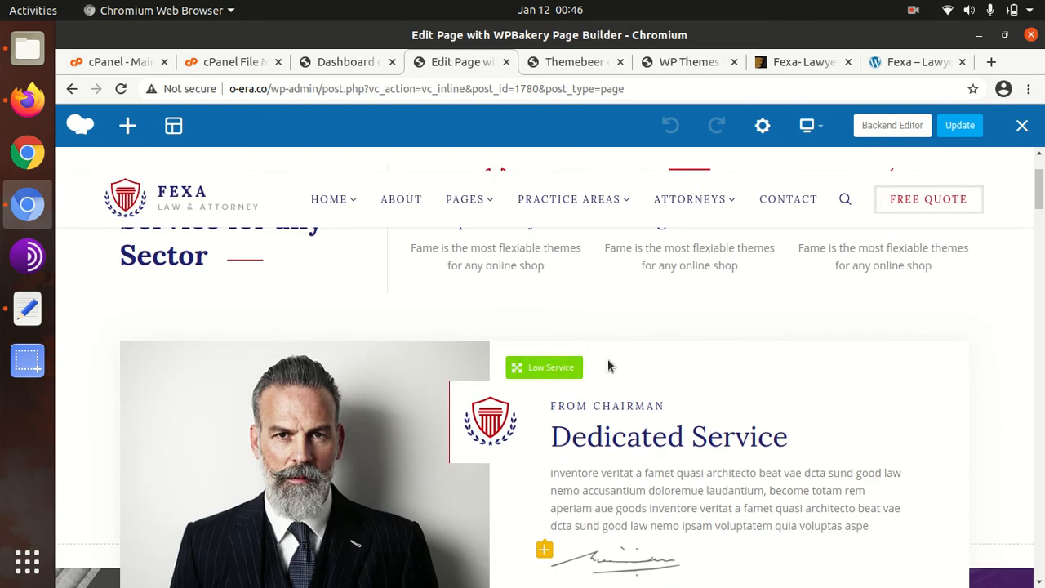
scroll(609, 364, "up", 3)
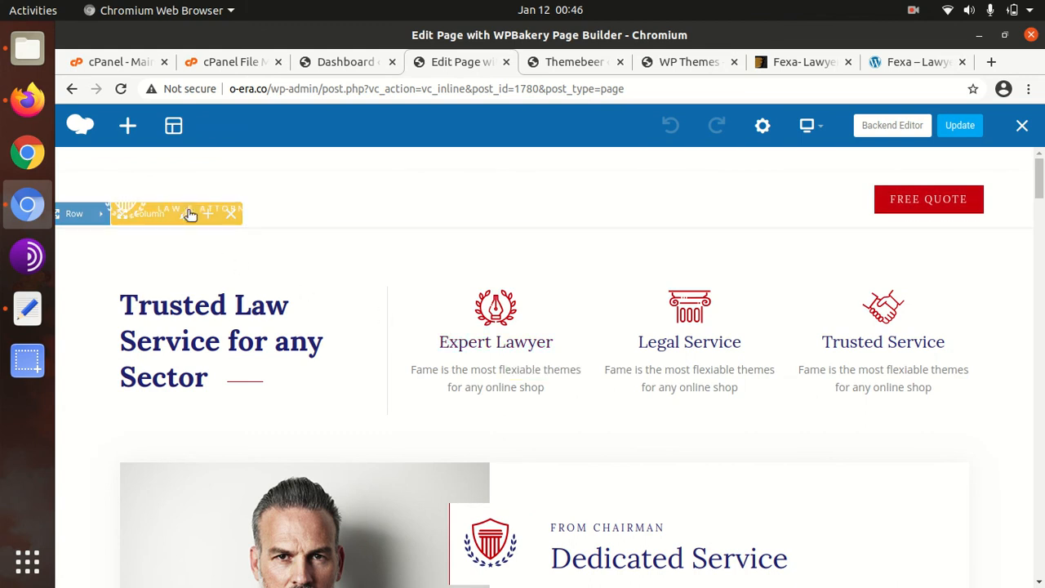
scroll(739, 312, "down", 5)
scroll(740, 312, "down", 6)
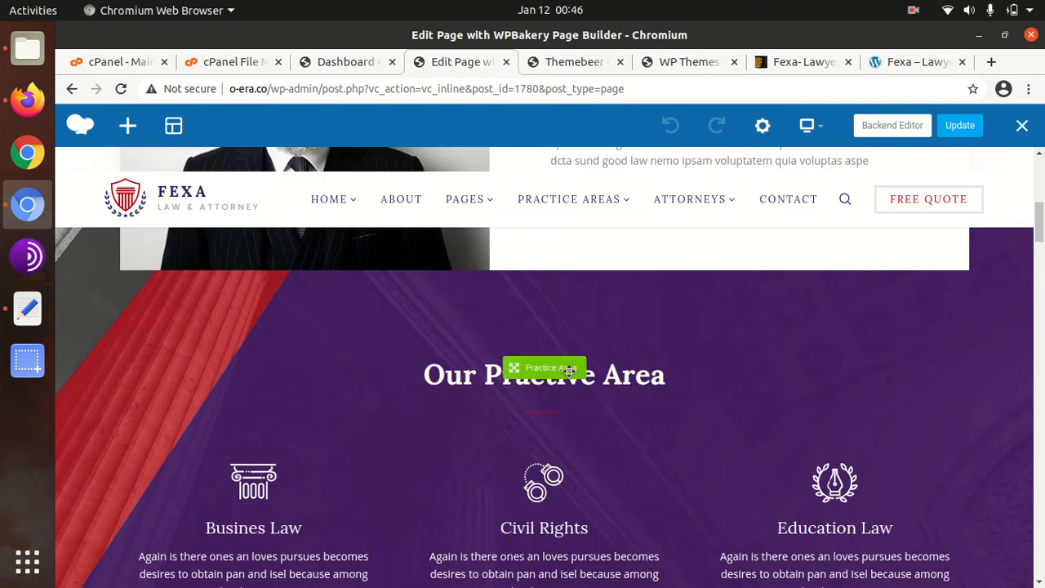
scroll(529, 426, "down", 4)
scroll(529, 427, "down", 4)
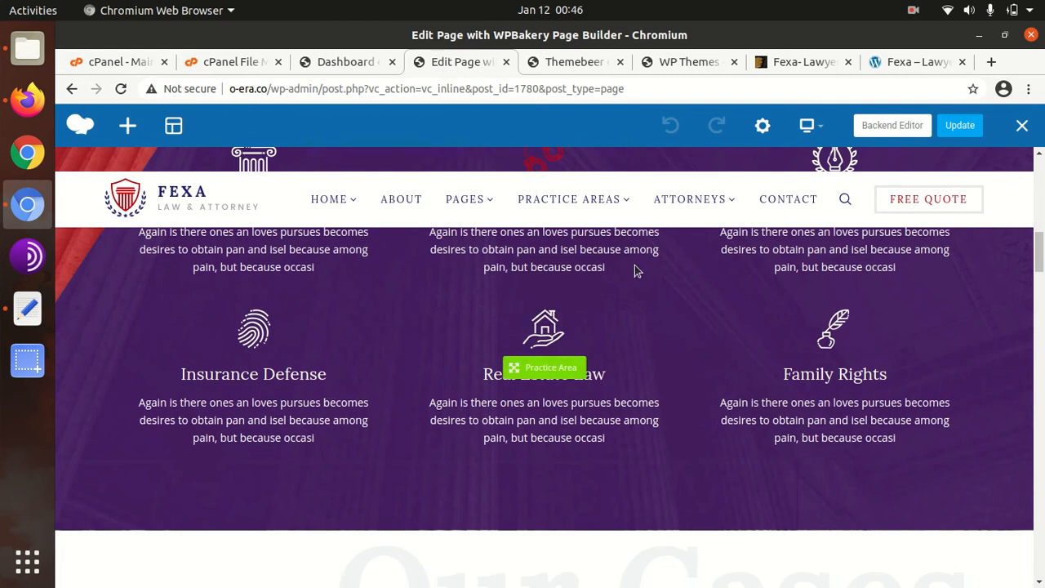
Switch the Home page to the backend editor and look through its WPBakery Page Builder elements.
left_click(882, 128)
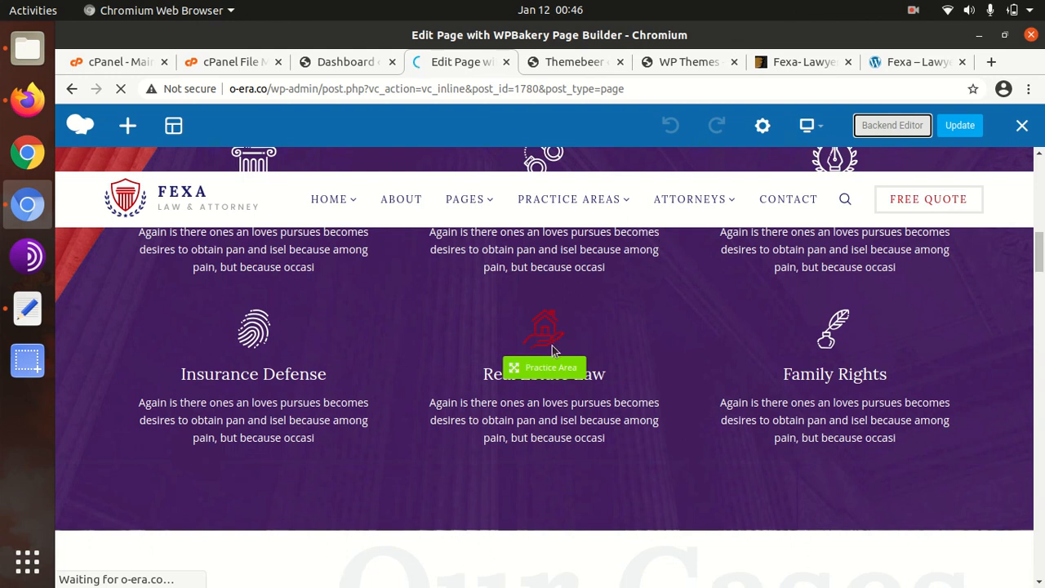
scroll(478, 438, "down", 7)
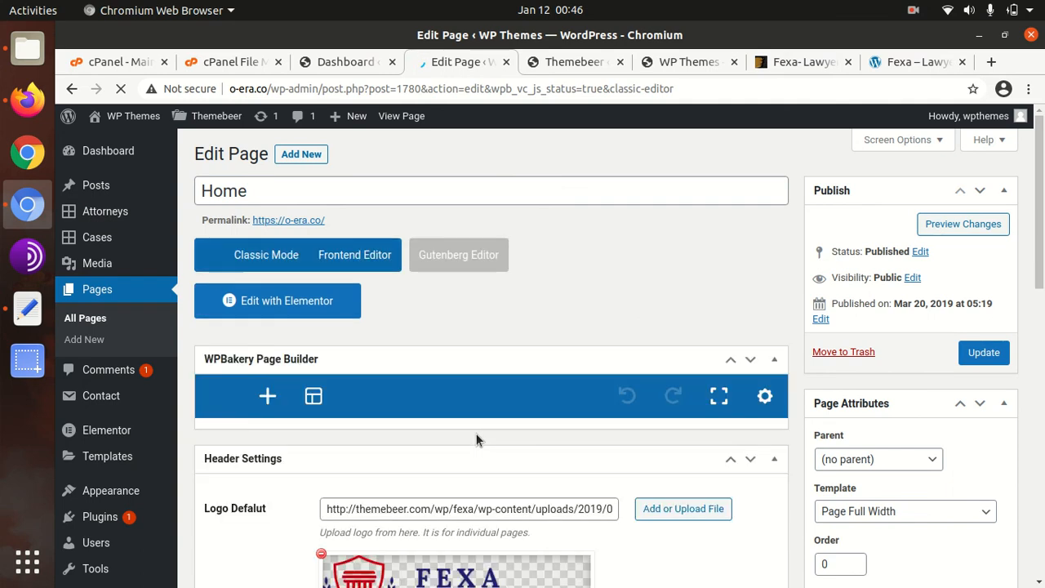
scroll(457, 385, "down", 4)
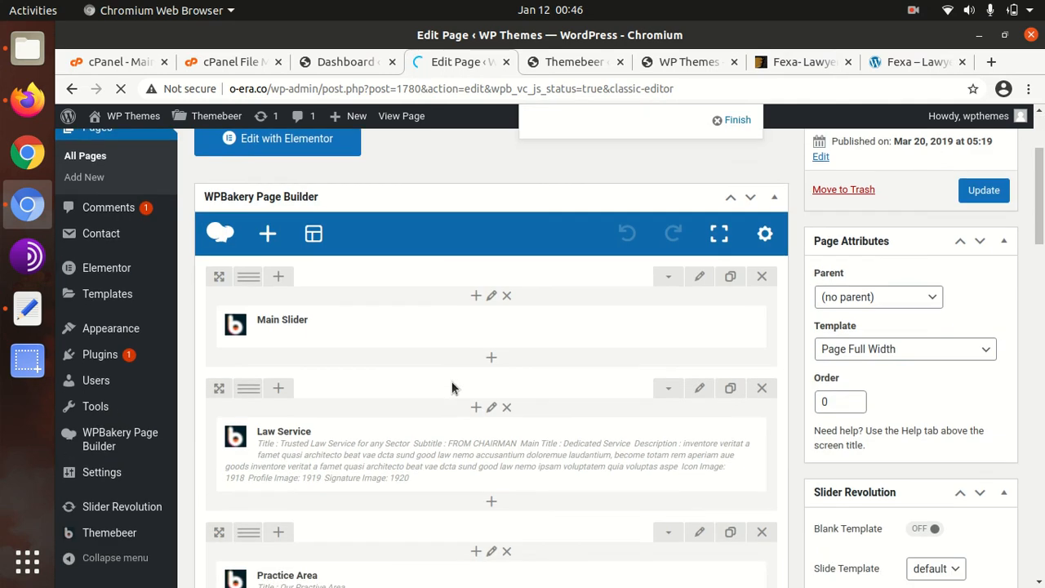
scroll(401, 420, "down", 1)
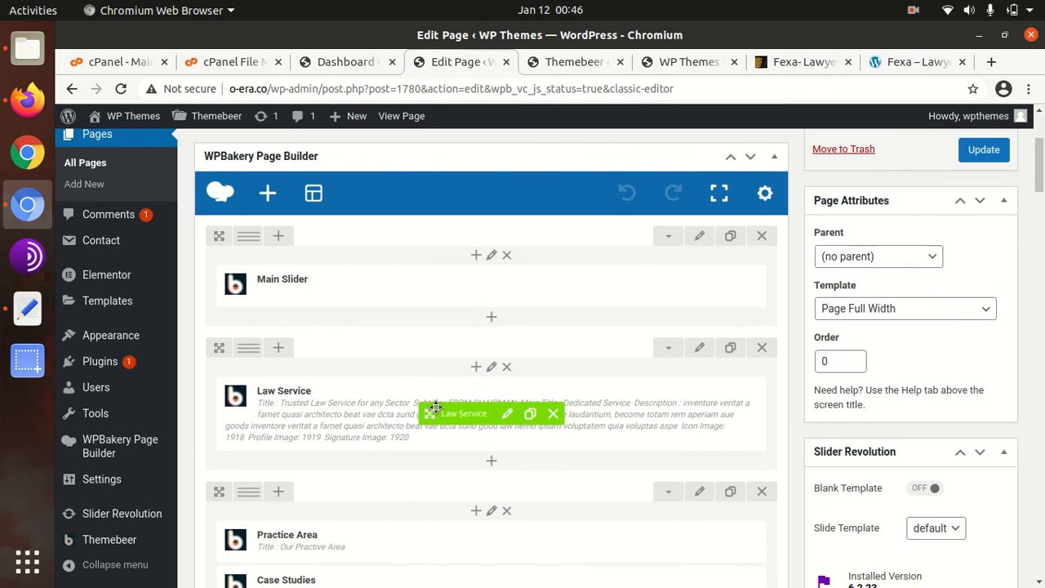
Open the settings of the Law Service and Main Slider elements in turn, closing each without changes.
left_click(507, 415)
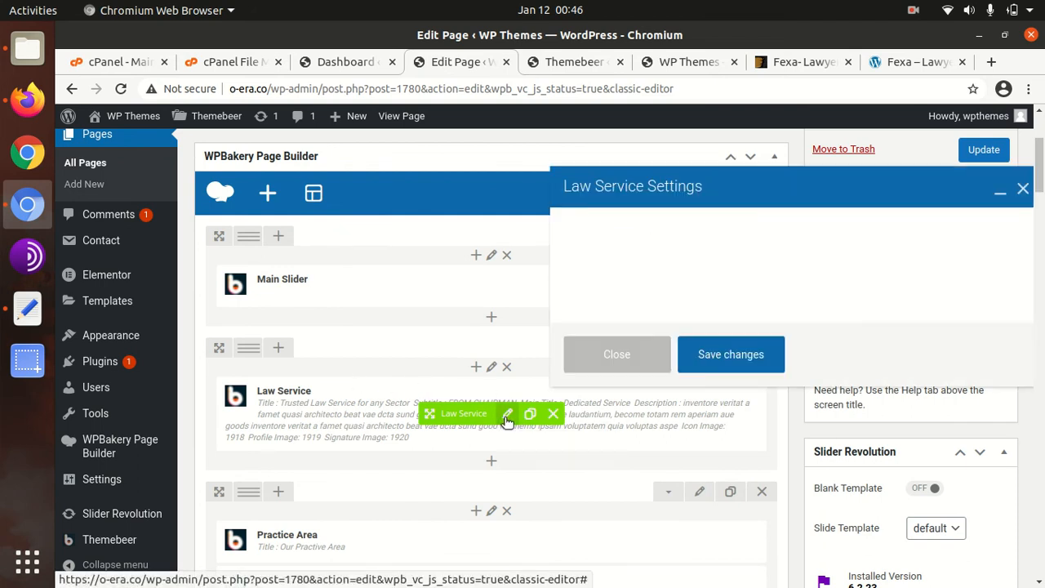
left_click(735, 298)
left_click(618, 394)
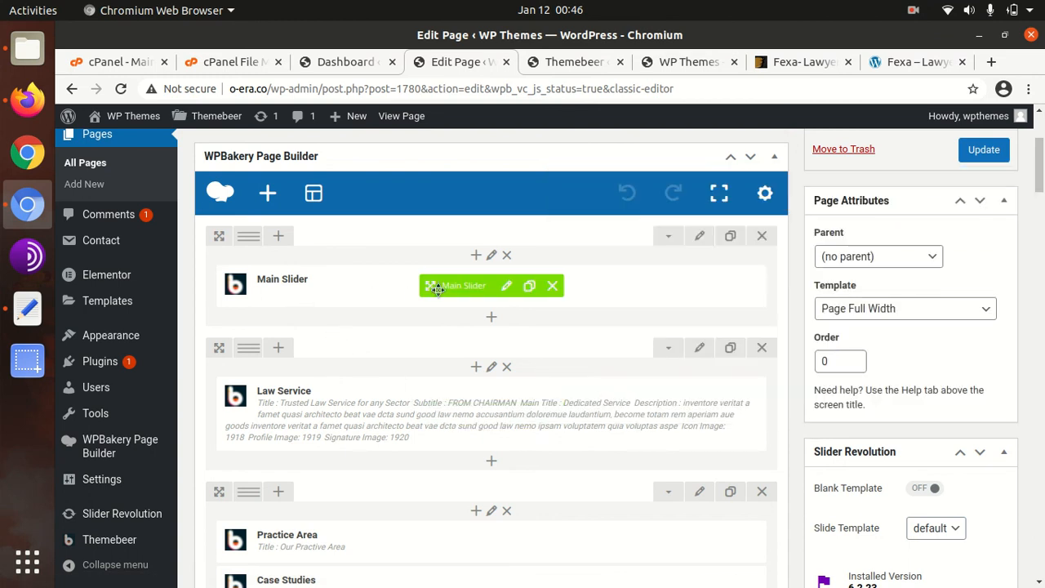
left_click(506, 286)
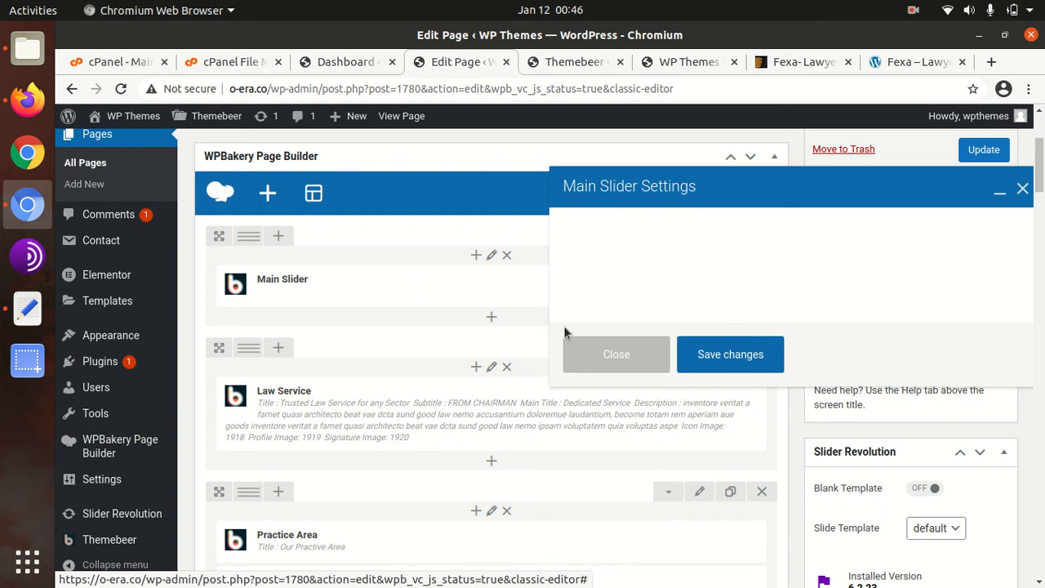
scroll(664, 281, "down", 2)
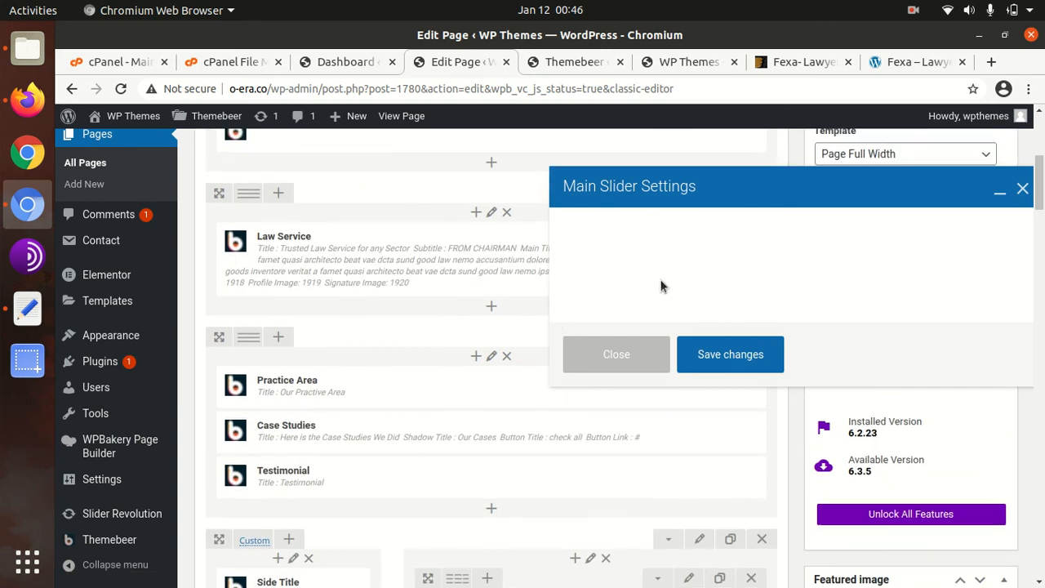
scroll(651, 281, "up", 3)
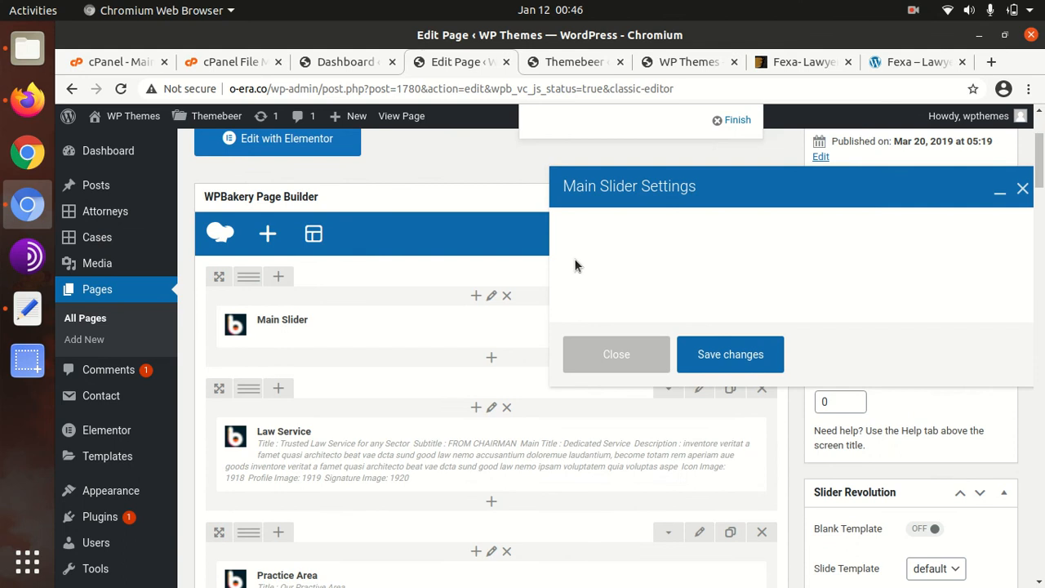
left_click(601, 354)
Look through the Home page's builder elements from the Main Slider down to the Counter Up blocks.
scroll(490, 343, "down", 4)
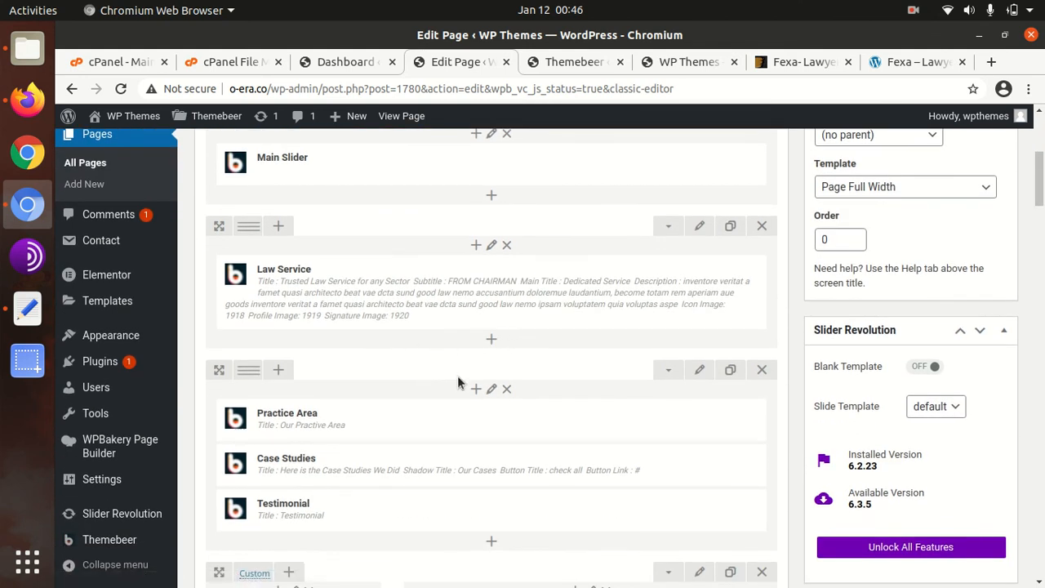
scroll(457, 376, "up", 4)
scroll(469, 365, "up", 4)
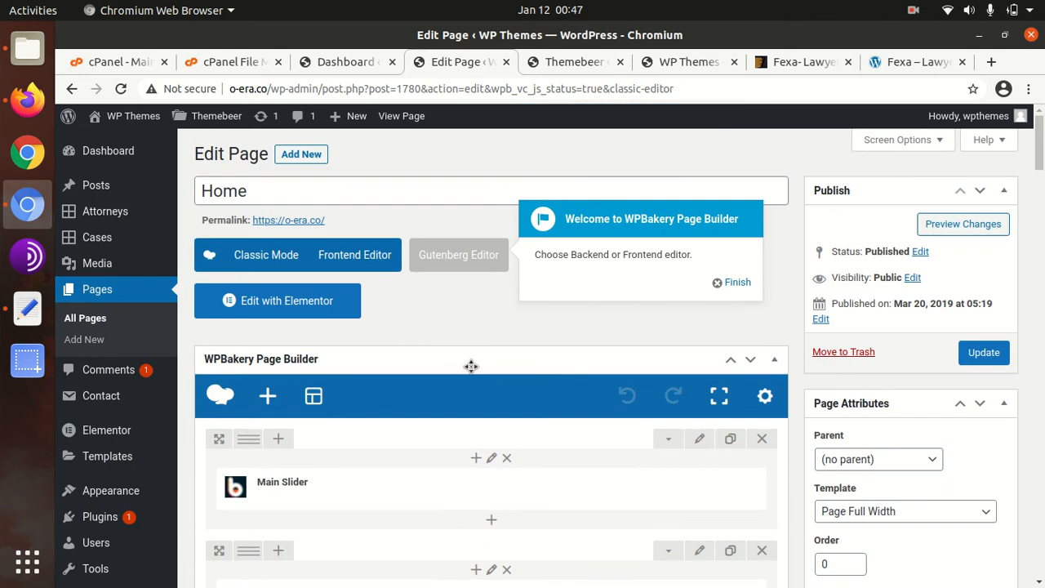
scroll(472, 366, "down", 3)
scroll(471, 368, "up", 3)
scroll(471, 368, "down", 2)
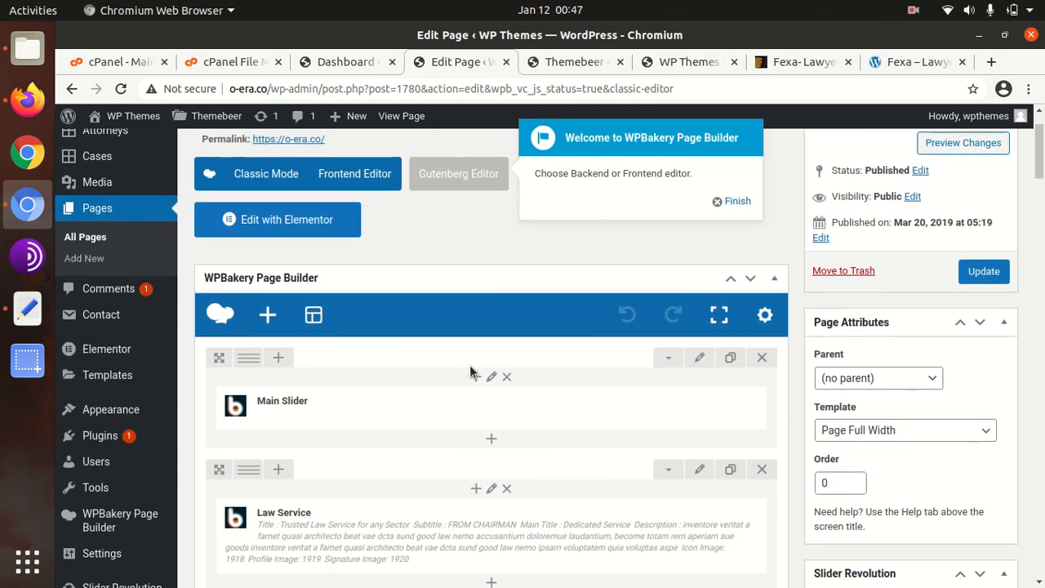
scroll(470, 372, "down", 6)
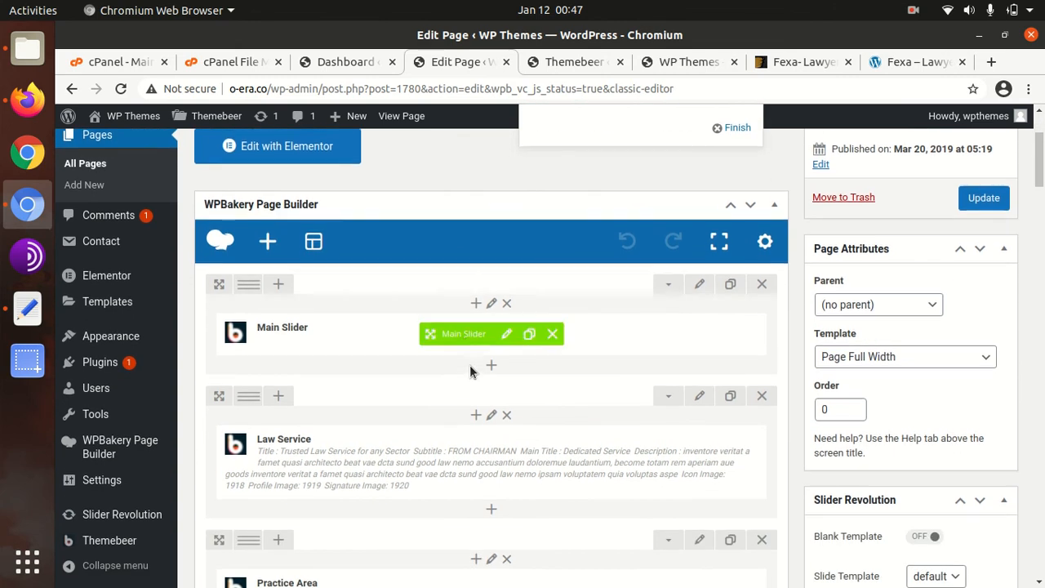
scroll(472, 368, "down", 4)
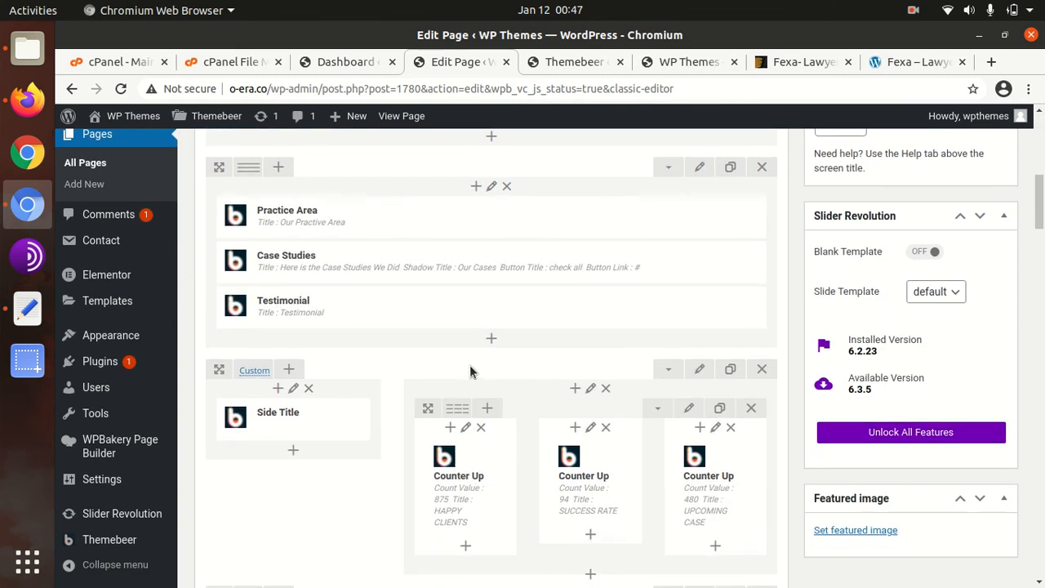
scroll(490, 352, "up", 6)
scroll(491, 349, "up", 5)
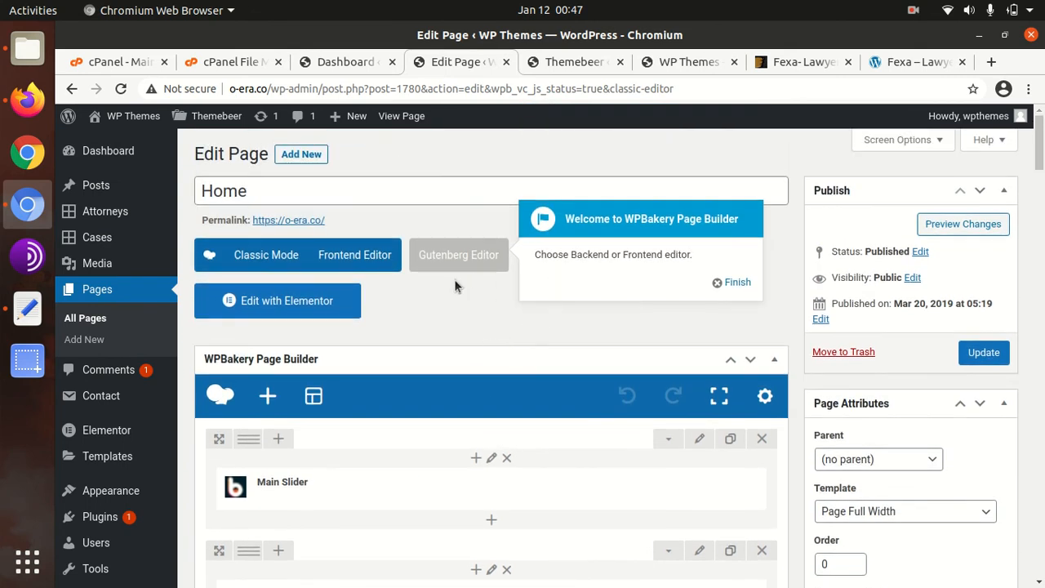
Inspect the Practice Area element's settings, including its first practice item, and close them without changes.
scroll(467, 350, "down", 3)
scroll(462, 384, "down", 3)
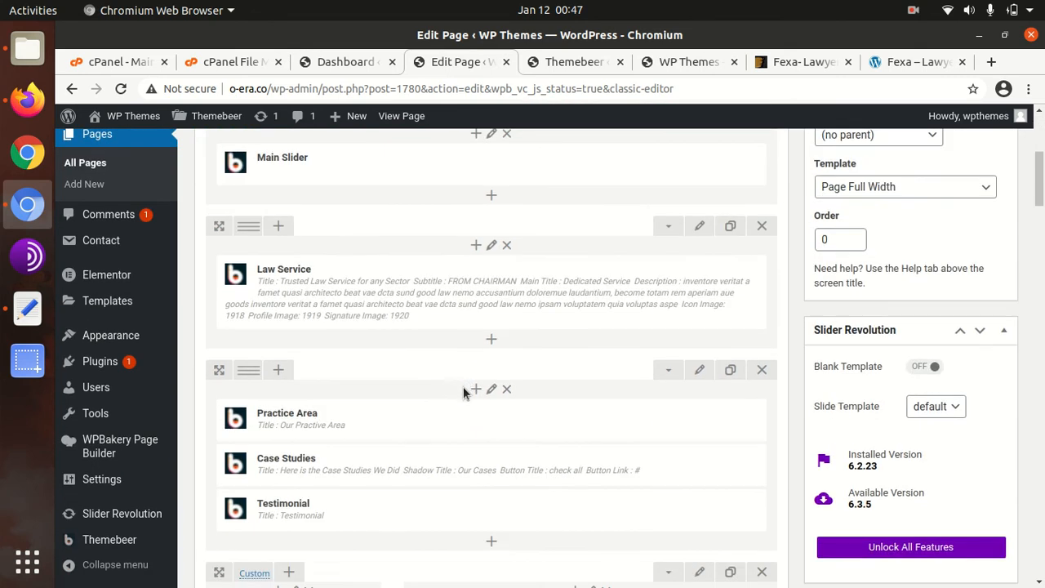
mouse_move(463, 329)
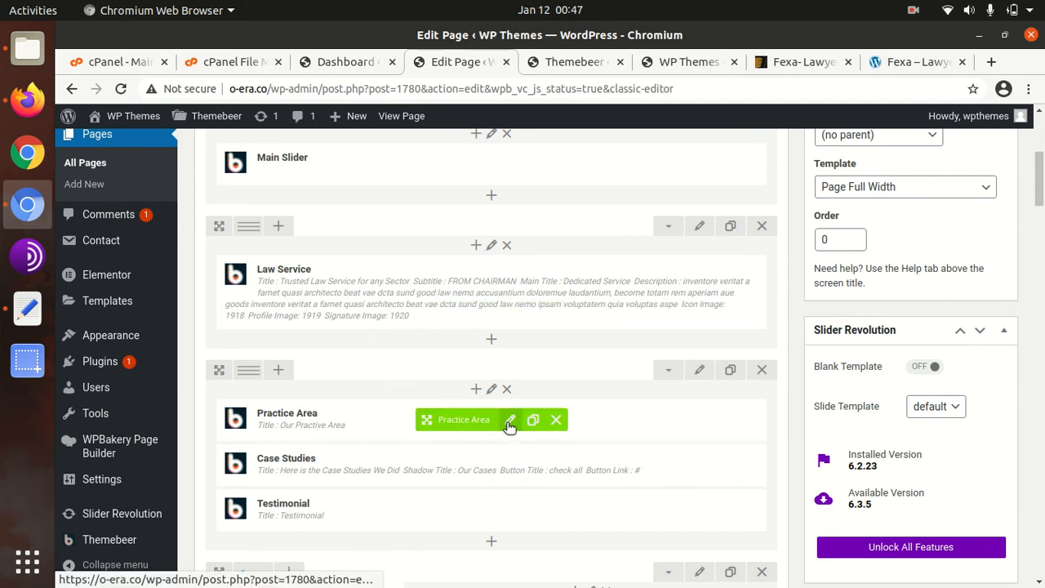
left_click(510, 421)
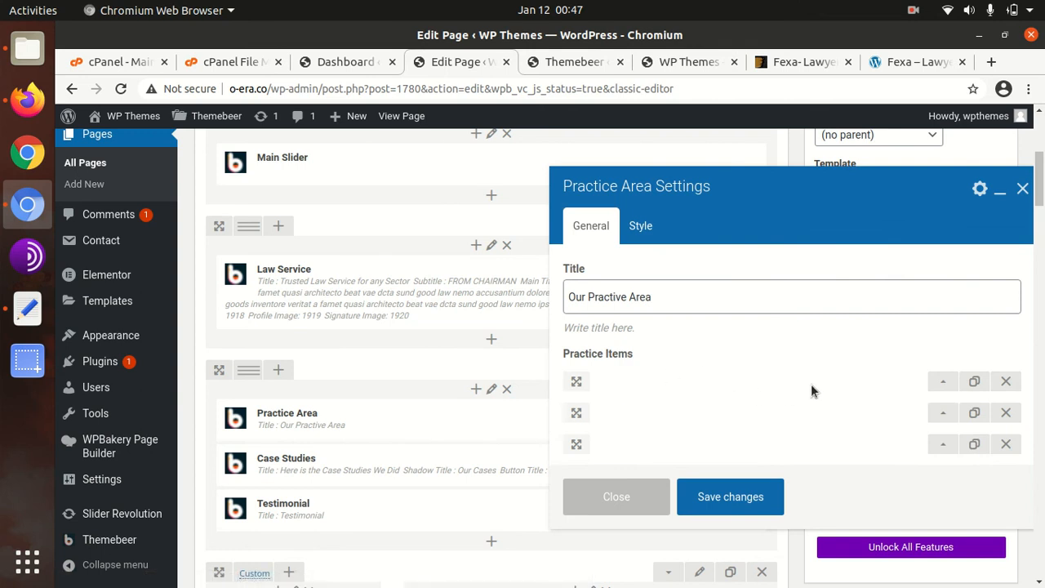
left_click(947, 387)
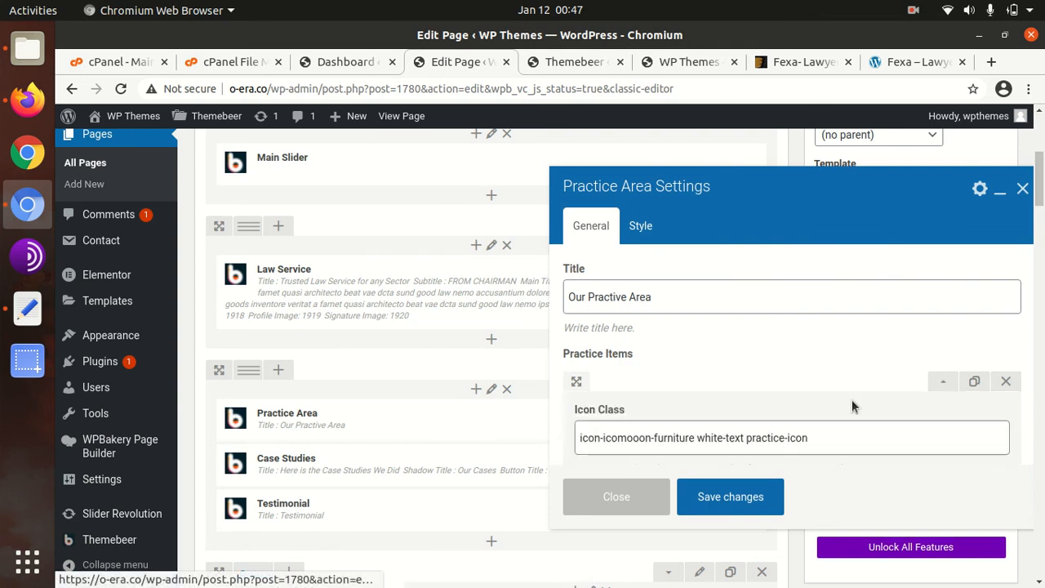
scroll(824, 405, "down", 5)
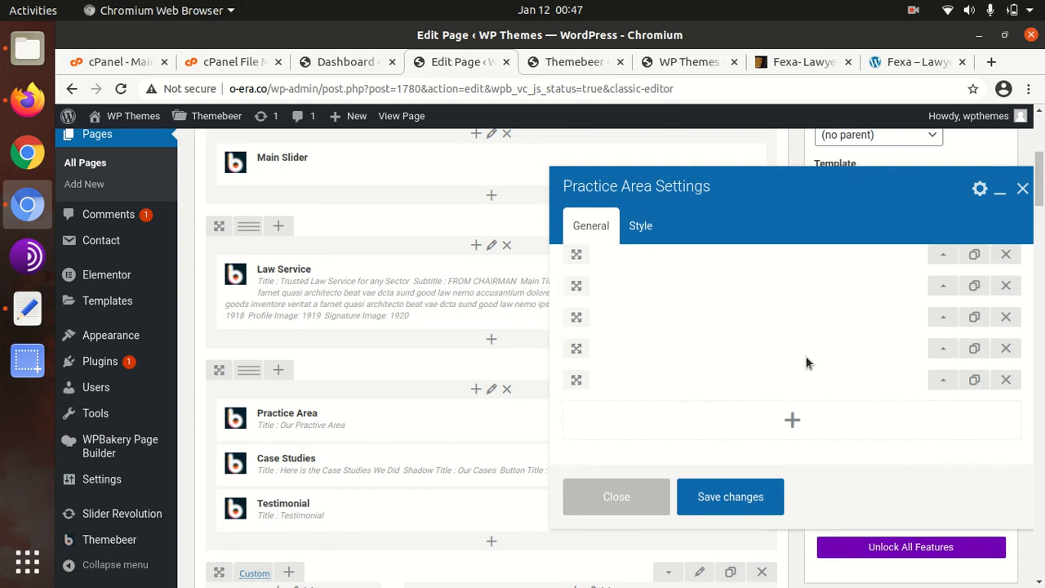
left_click(618, 500)
Review the remaining Home page elements down to Latest Post and the logo fields in the Header Settings.
scroll(490, 494, "down", 3)
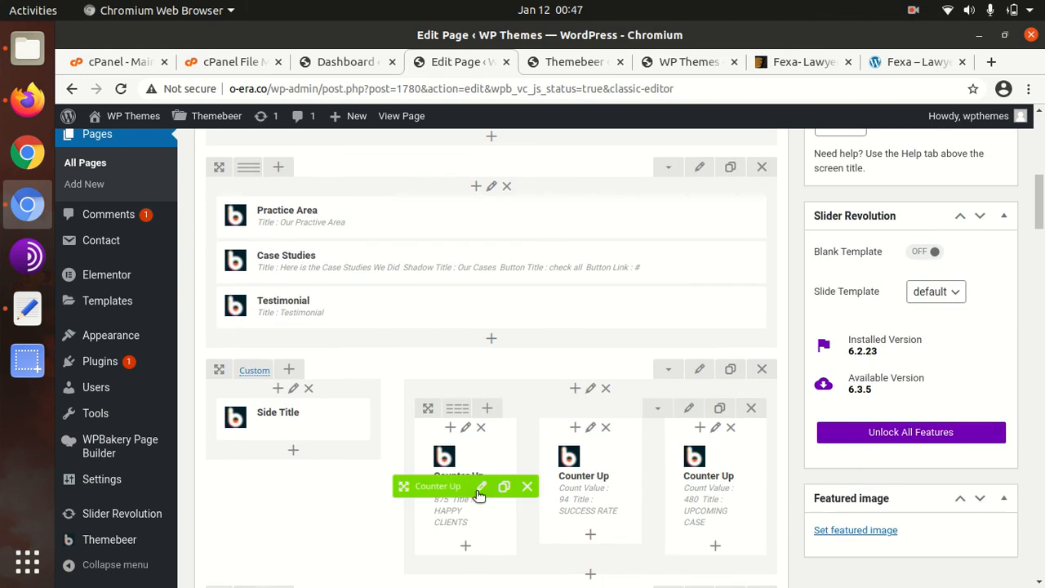
scroll(478, 495, "down", 3)
scroll(527, 365, "down", 5)
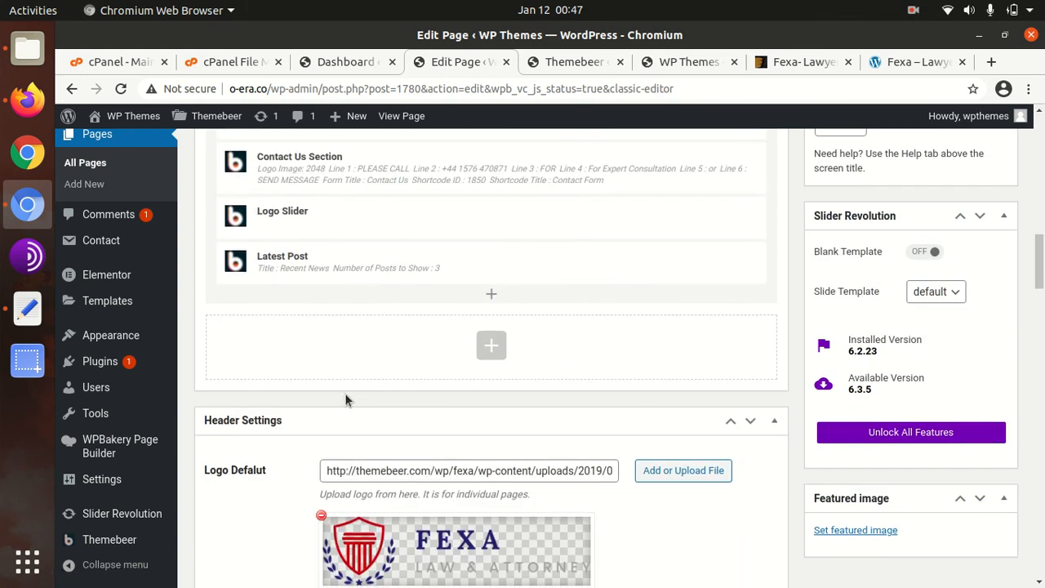
scroll(377, 378, "down", 2)
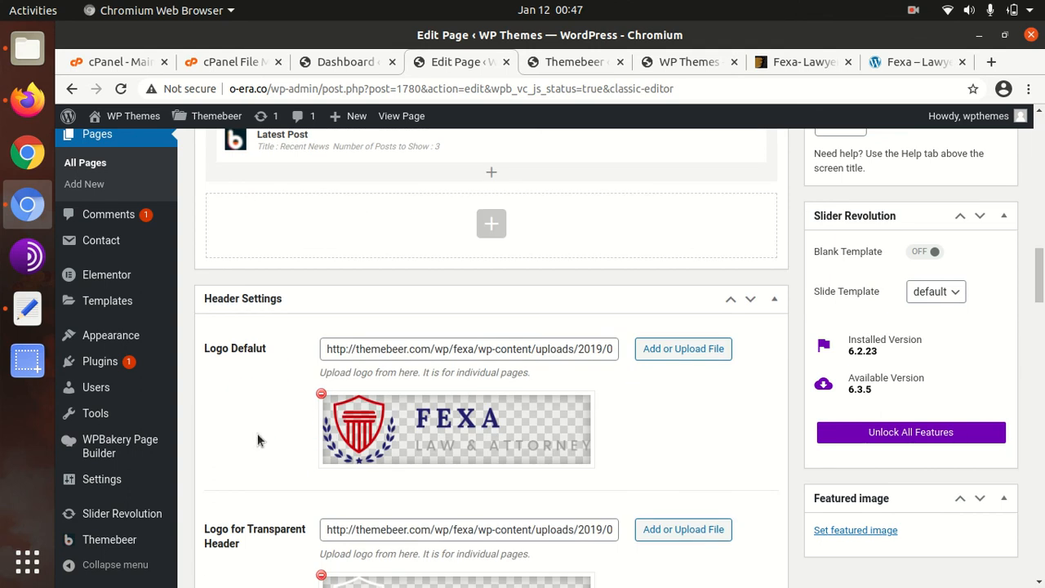
scroll(258, 437, "down", 4)
scroll(257, 437, "up", 8)
scroll(256, 438, "up", 12)
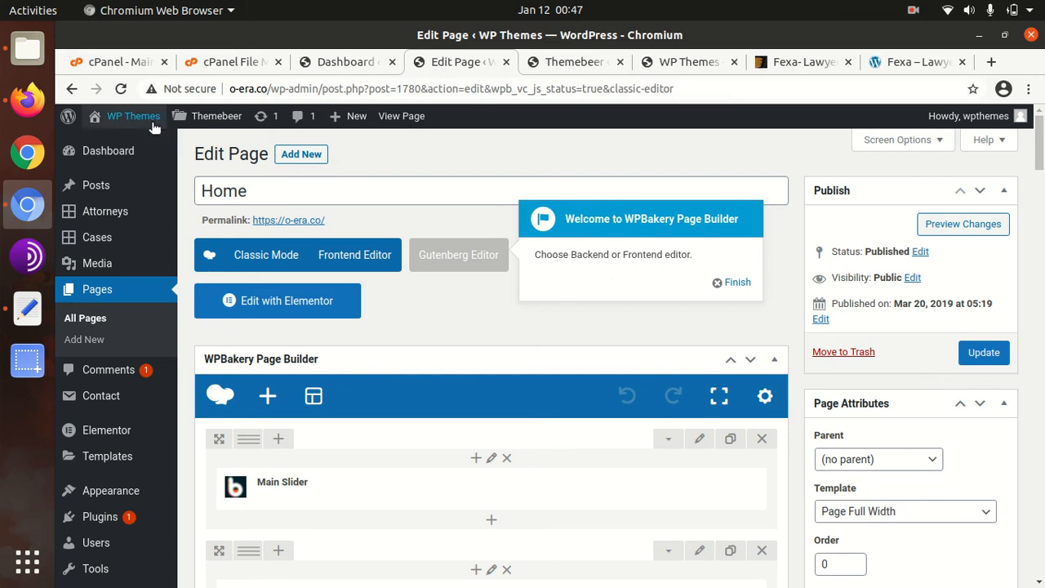
Visit the live site and look through the home page from the slider to the case studies section and back.
mouse_move(133, 118)
left_click(133, 143)
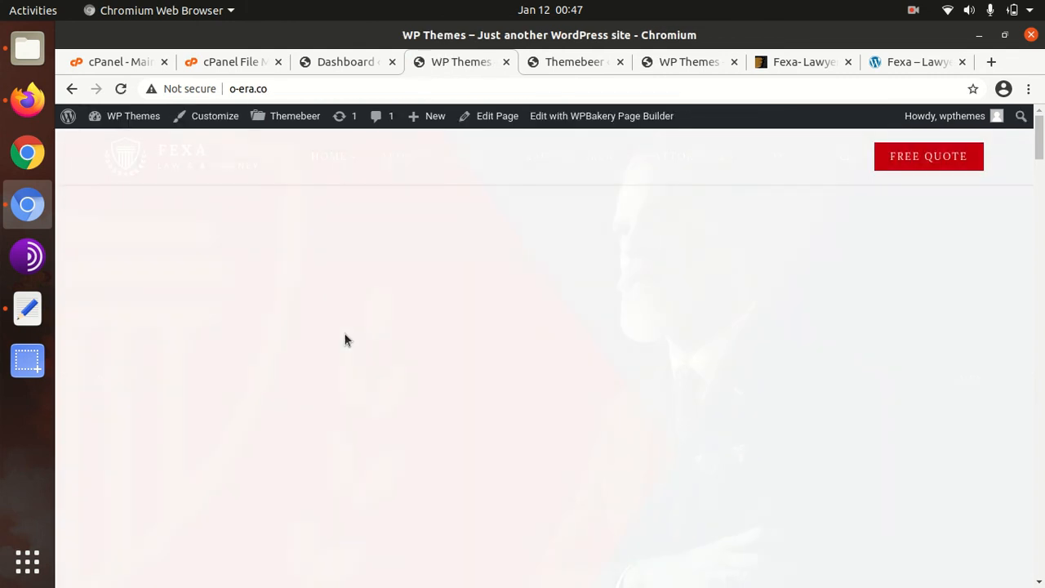
scroll(688, 365, "down", 5)
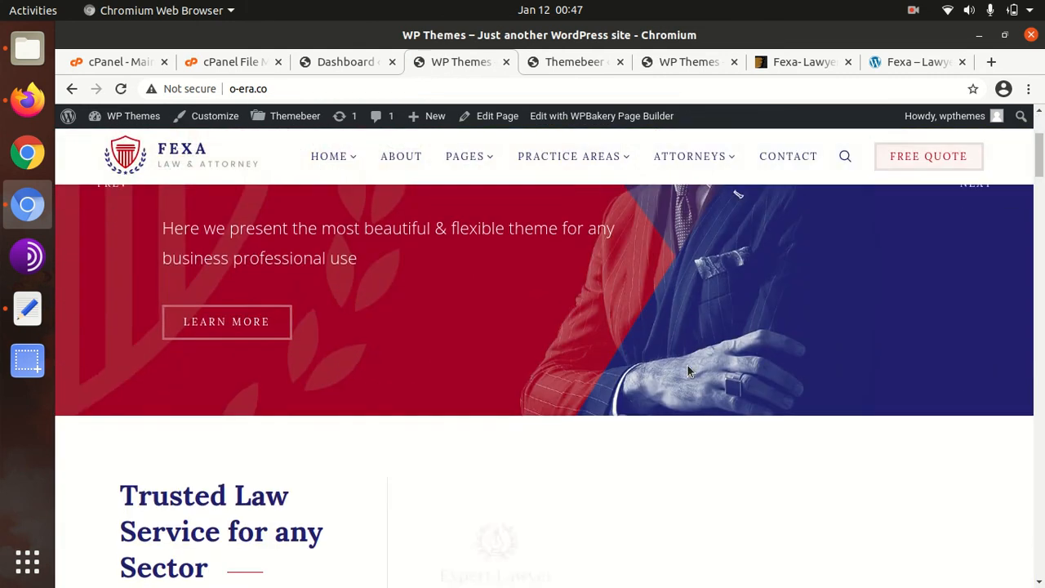
scroll(325, 275, "down", 2)
scroll(378, 294, "up", 2)
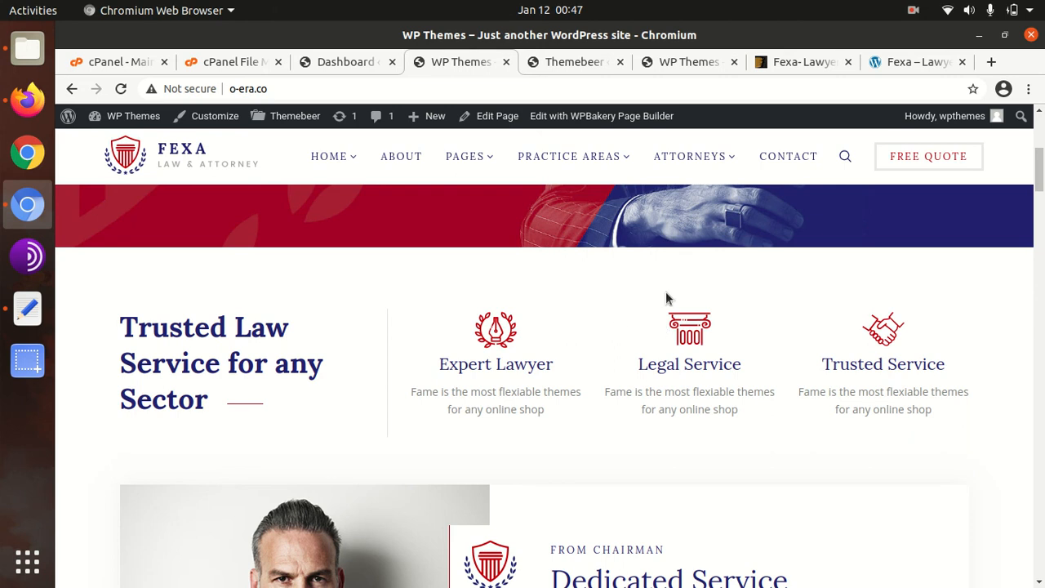
scroll(931, 287, "down", 3)
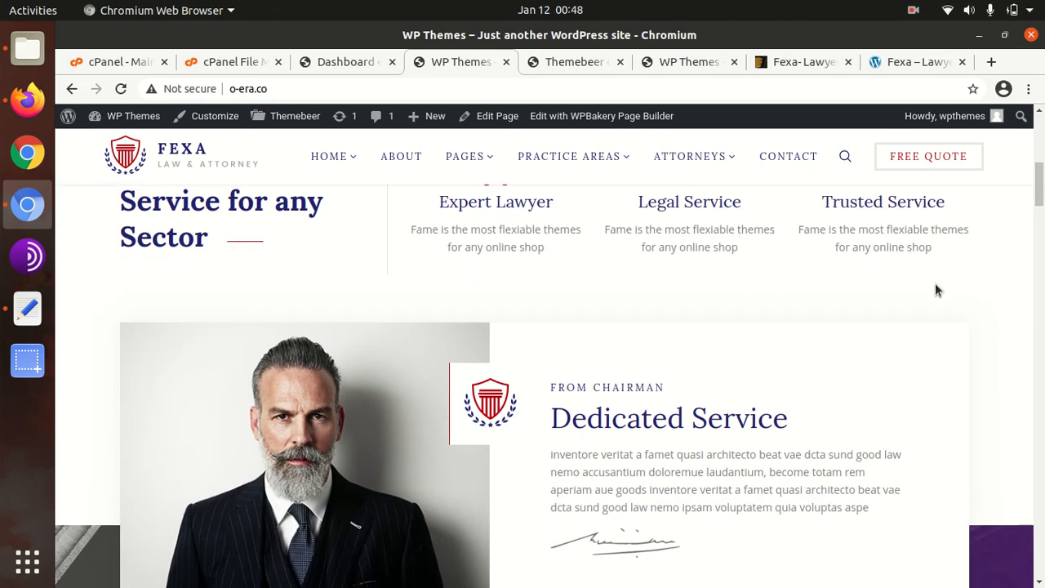
scroll(765, 298, "down", 5)
scroll(758, 311, "down", 5)
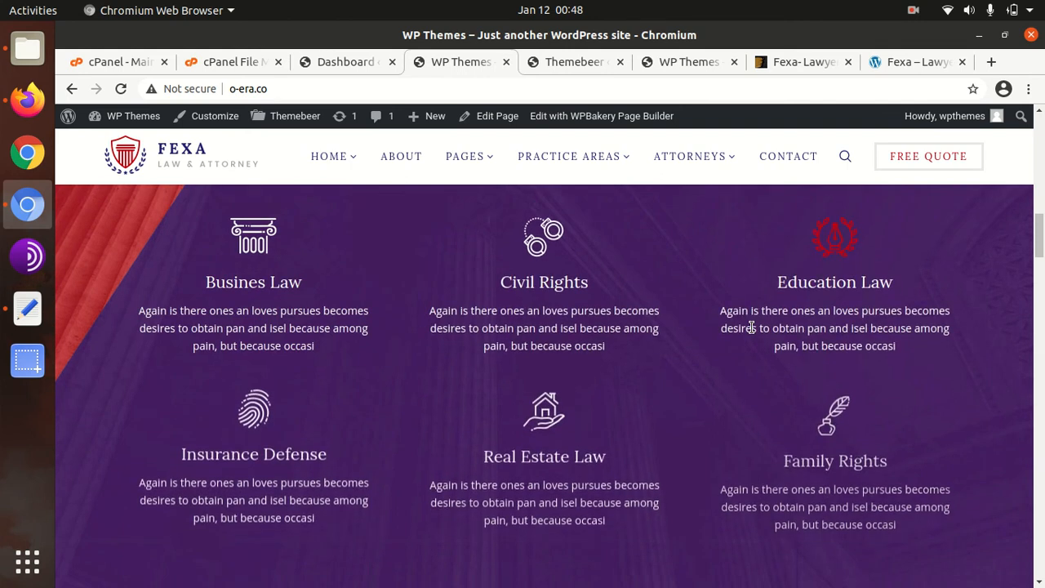
scroll(751, 331, "down", 5)
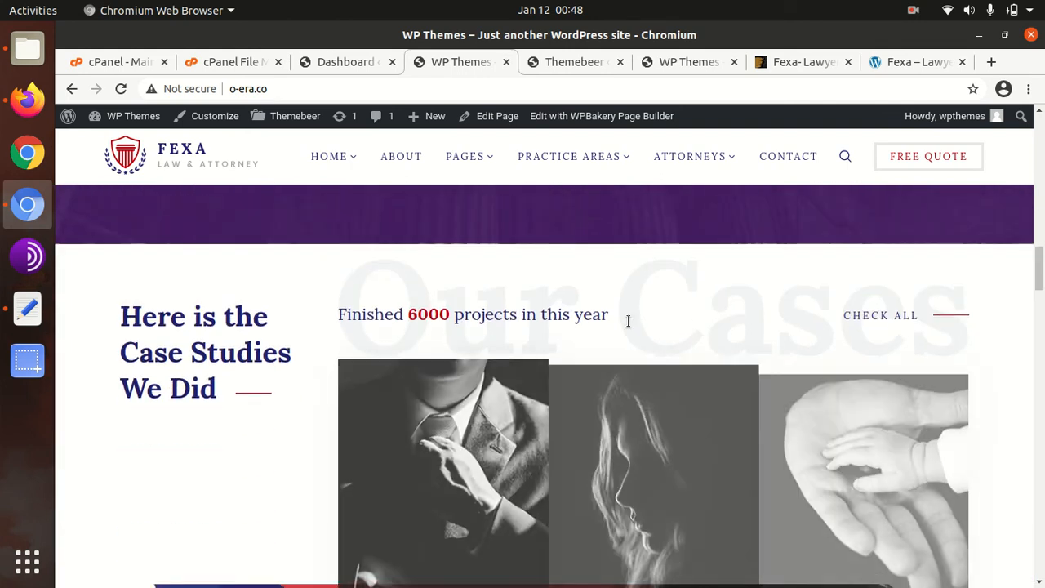
scroll(441, 378, "up", 8)
scroll(437, 378, "up", 10)
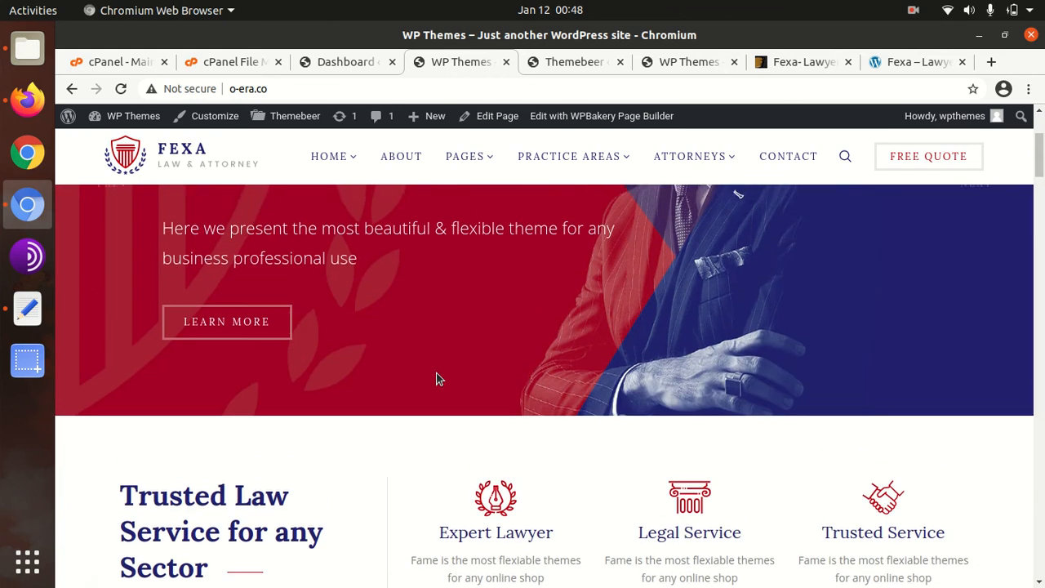
scroll(437, 378, "up", 3)
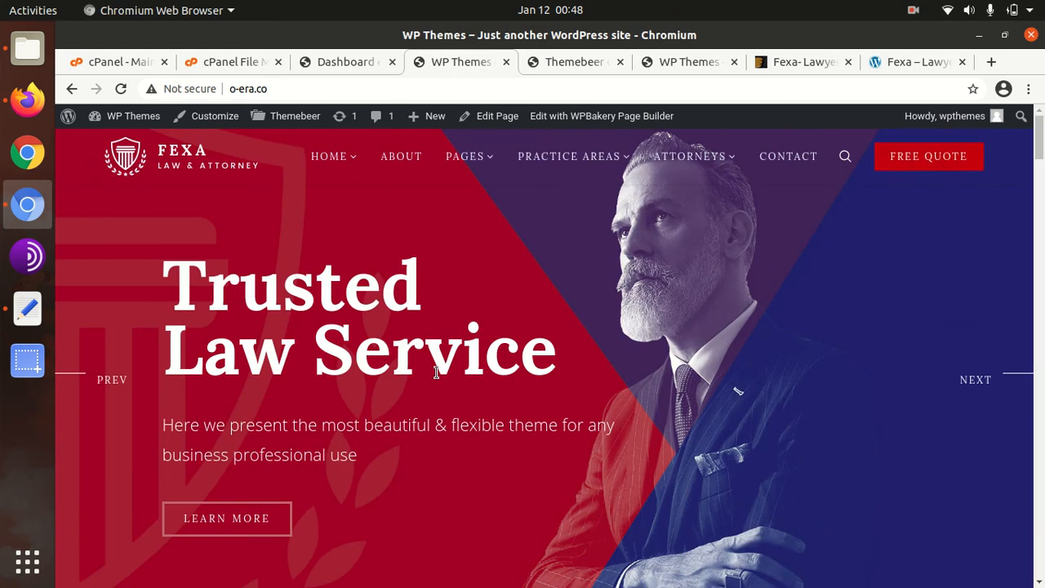